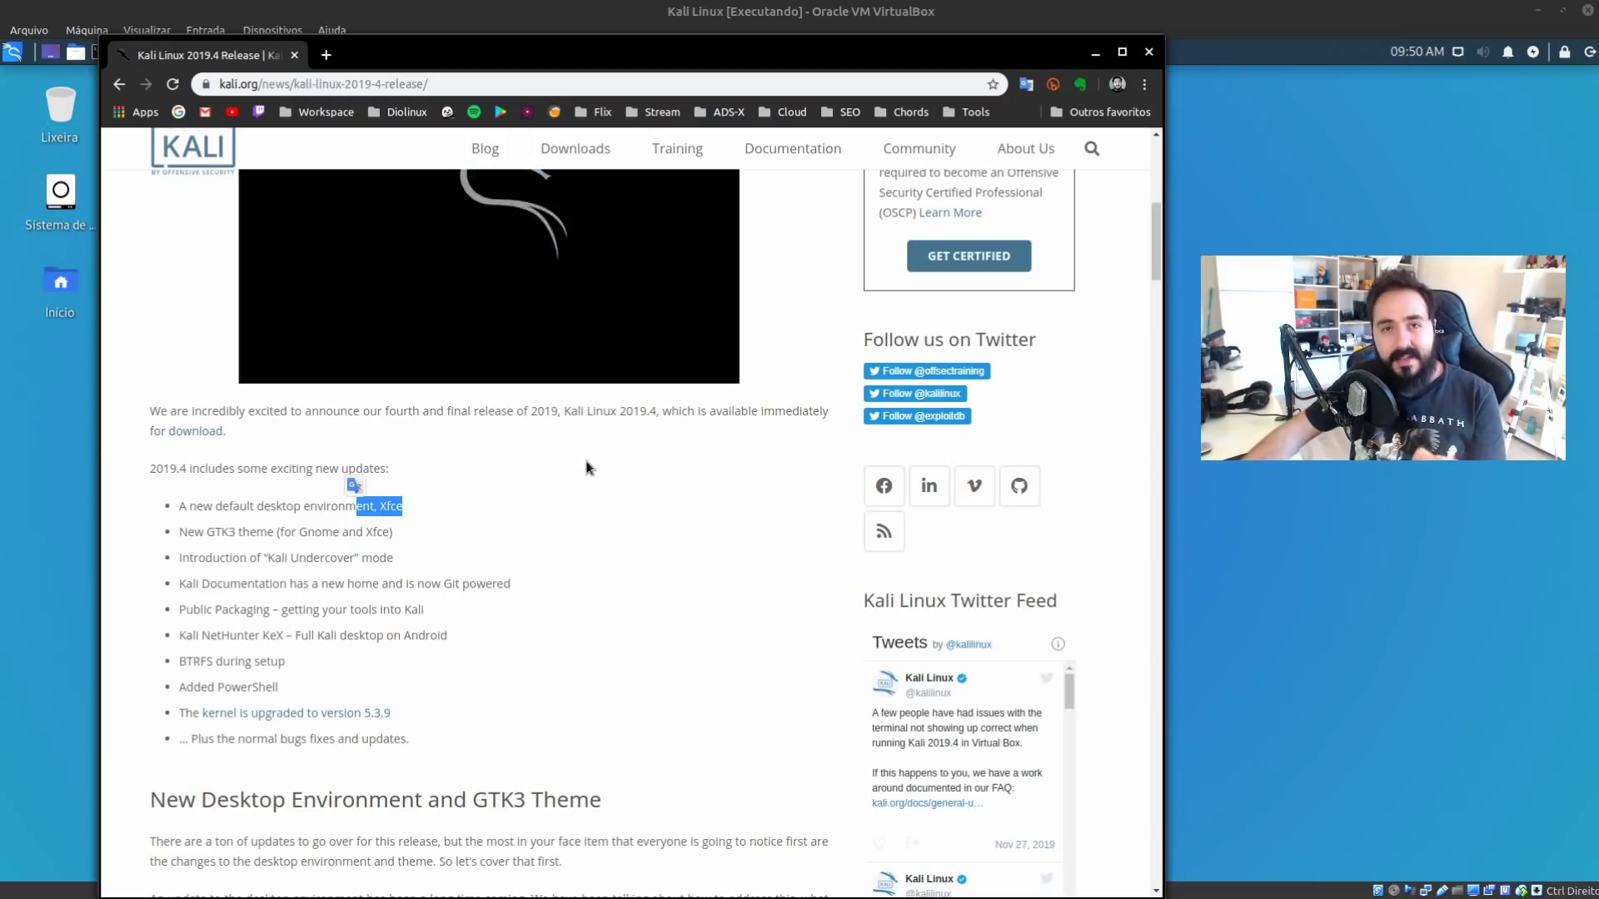
scroll(588, 462, down, 4)
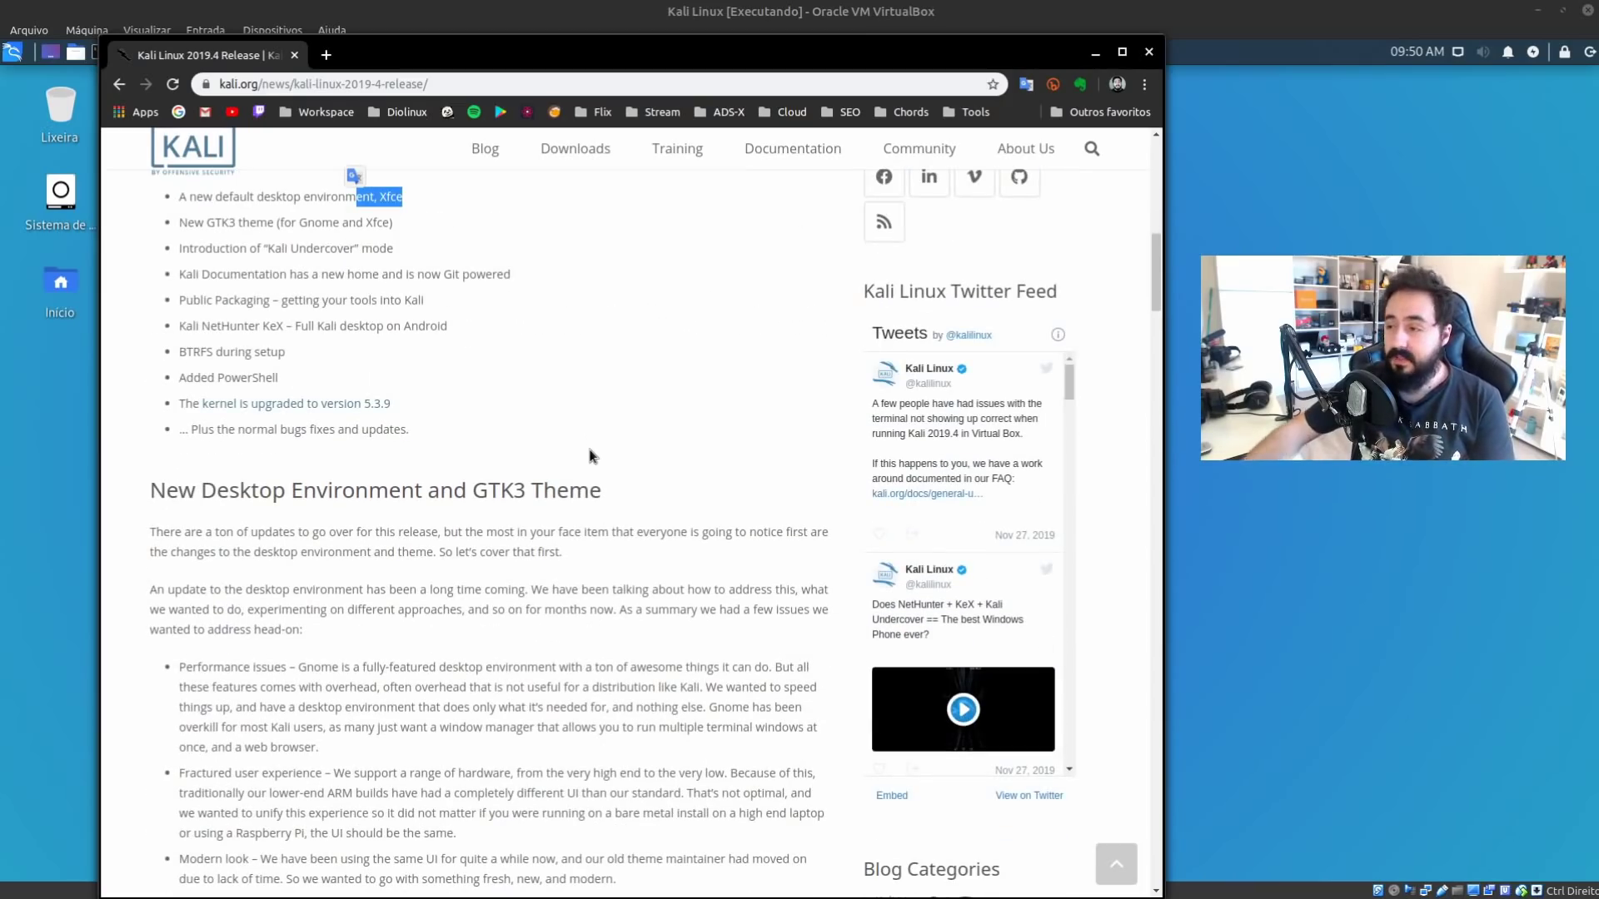
scroll(585, 446, down, 5)
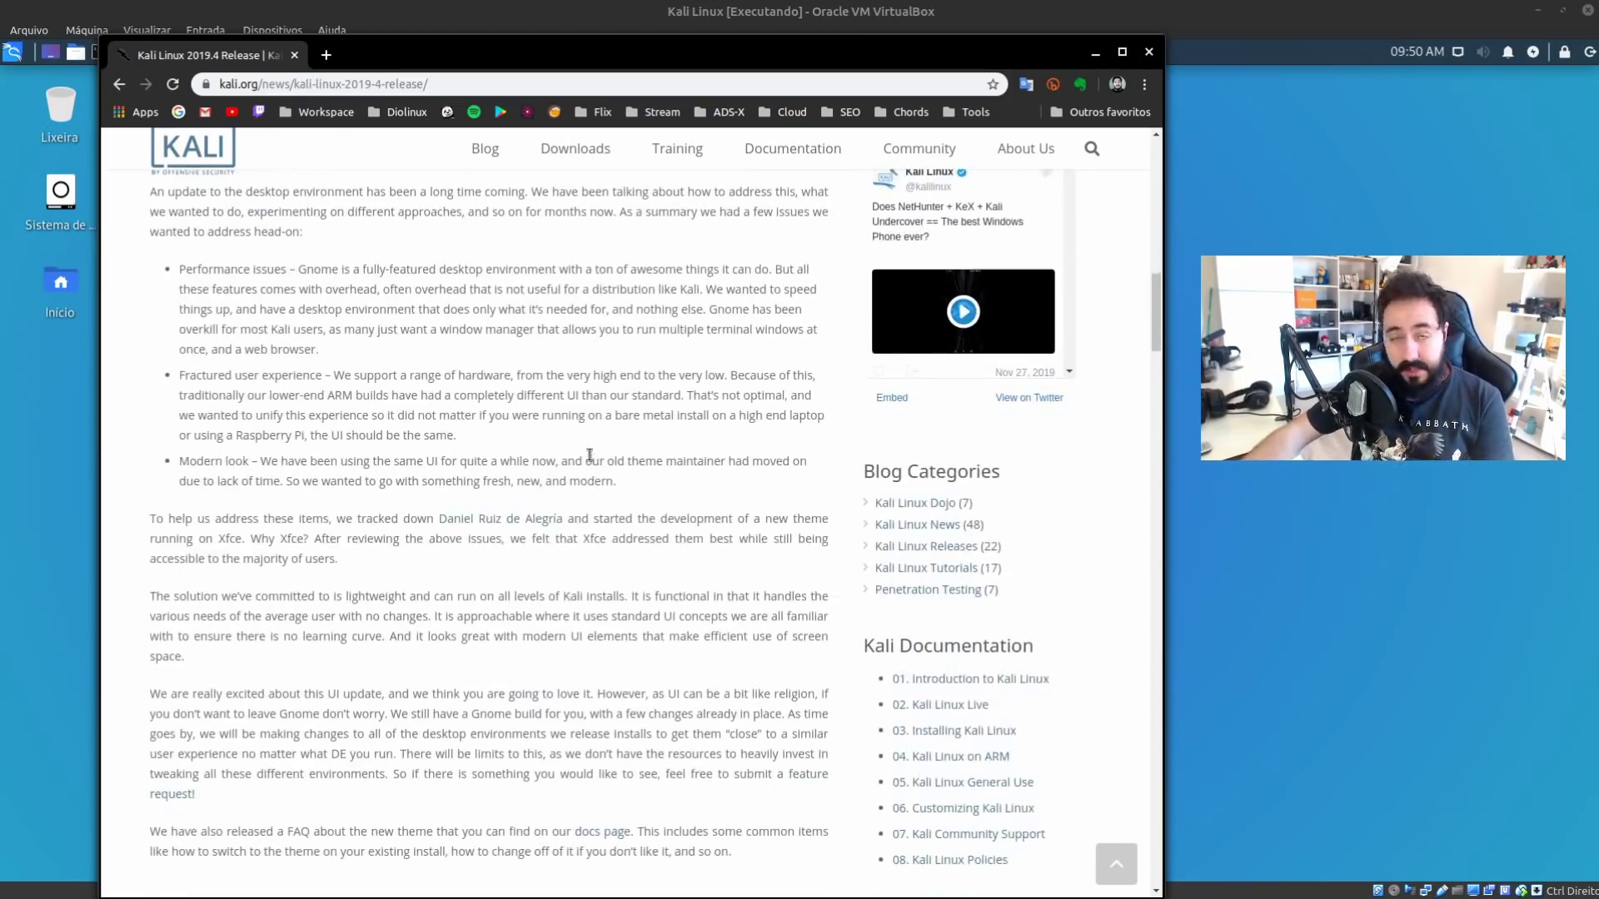
scroll(590, 454, up, 4)
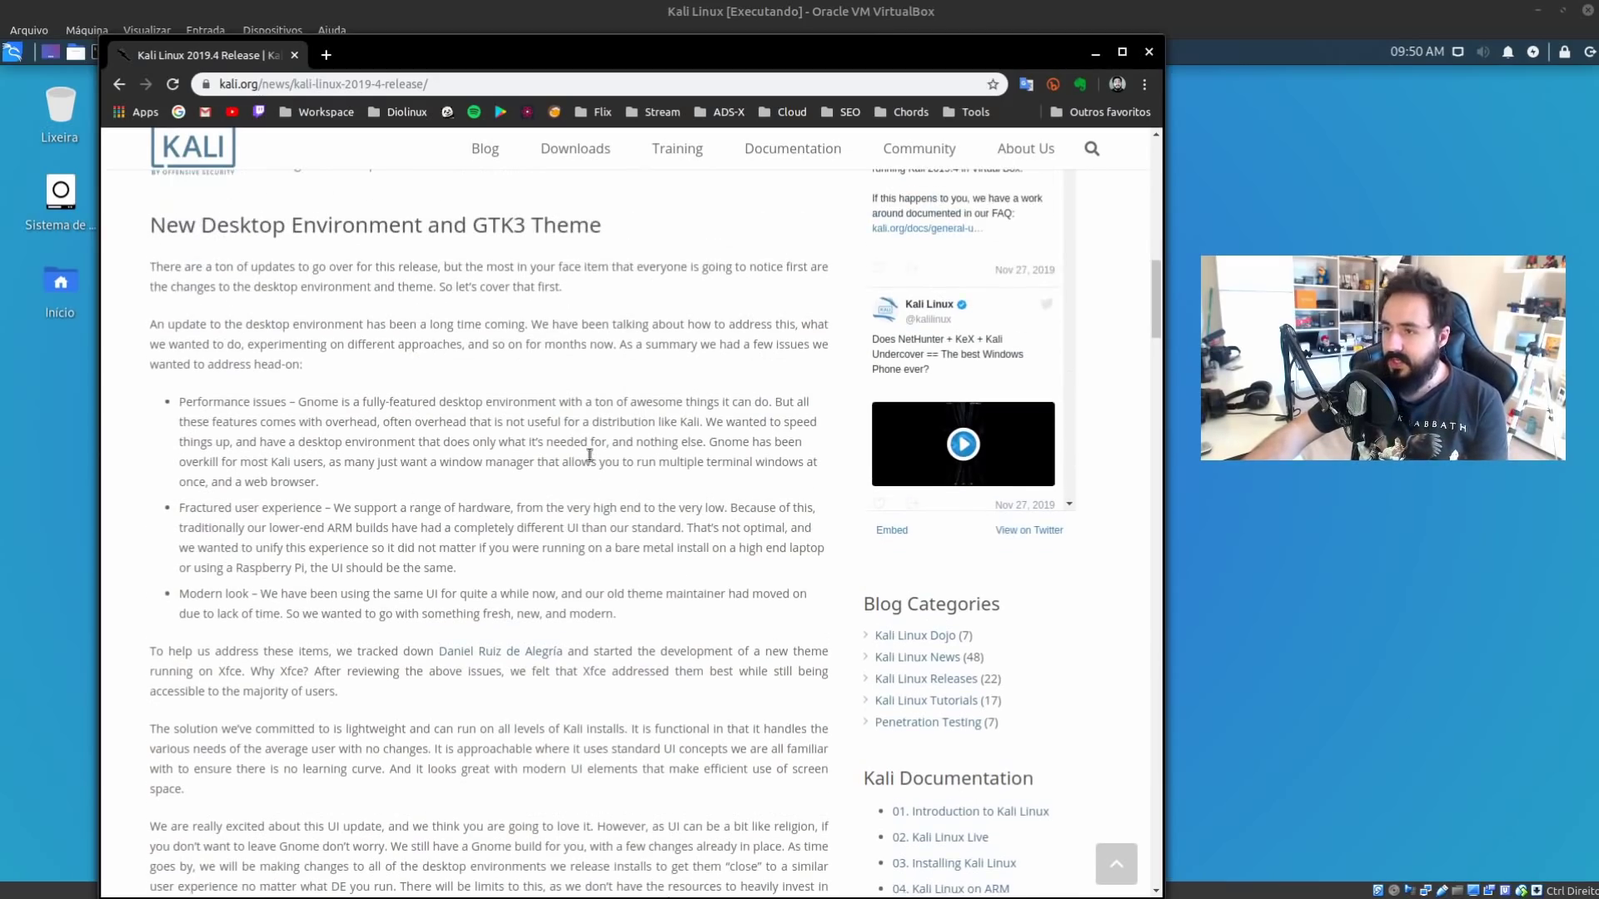
scroll(588, 460, down, 7)
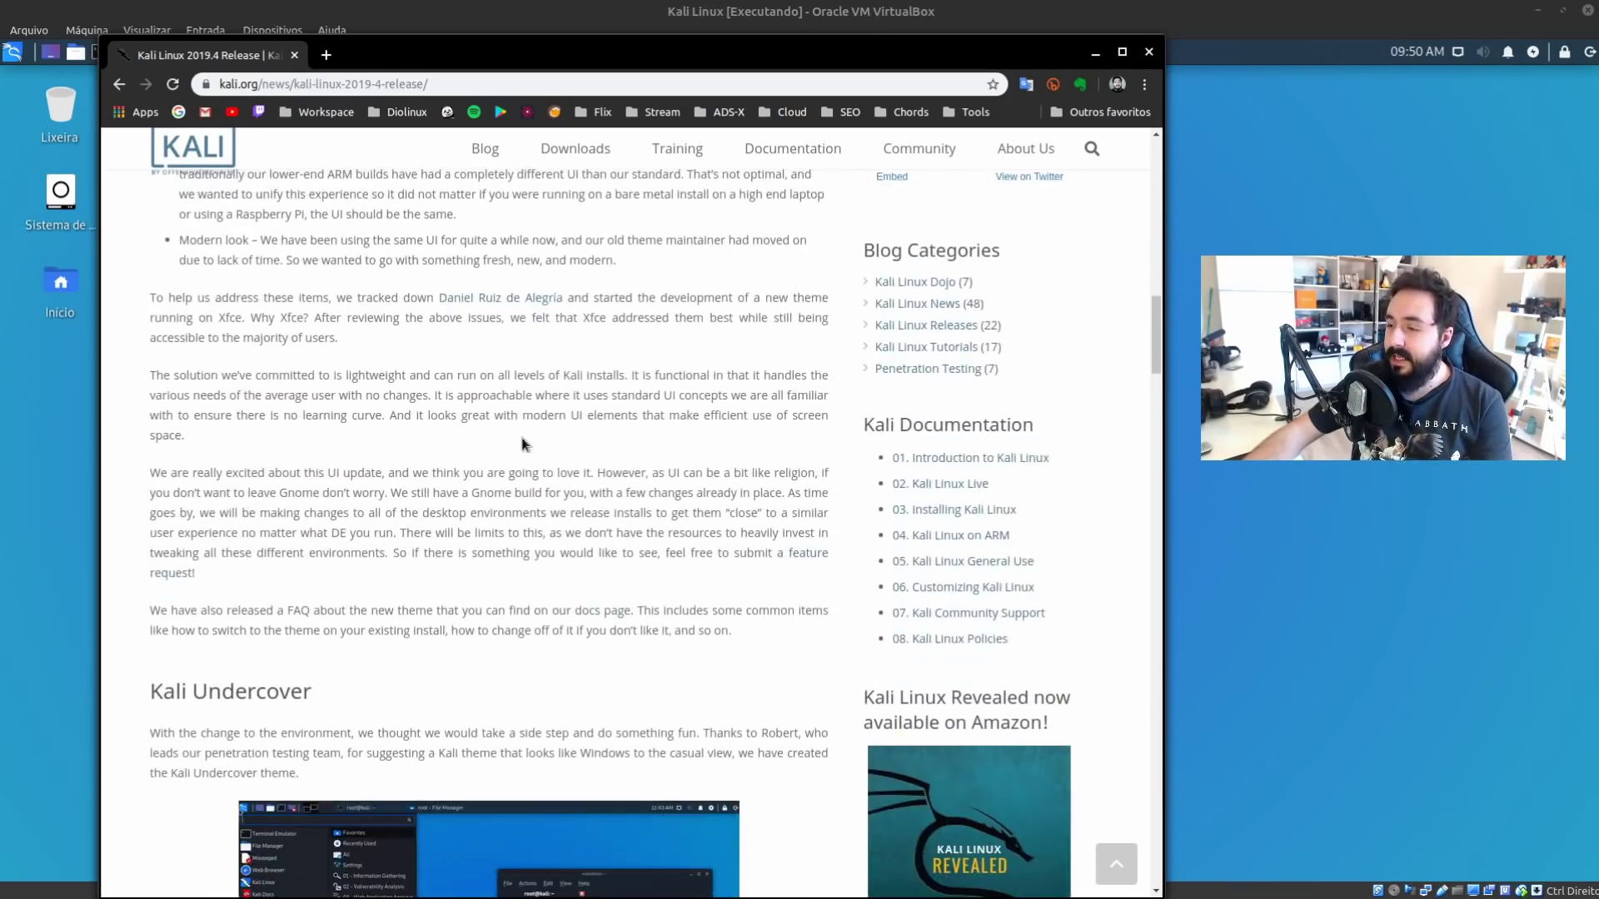
scroll(552, 435, down, 5)
scroll(441, 398, down, 1)
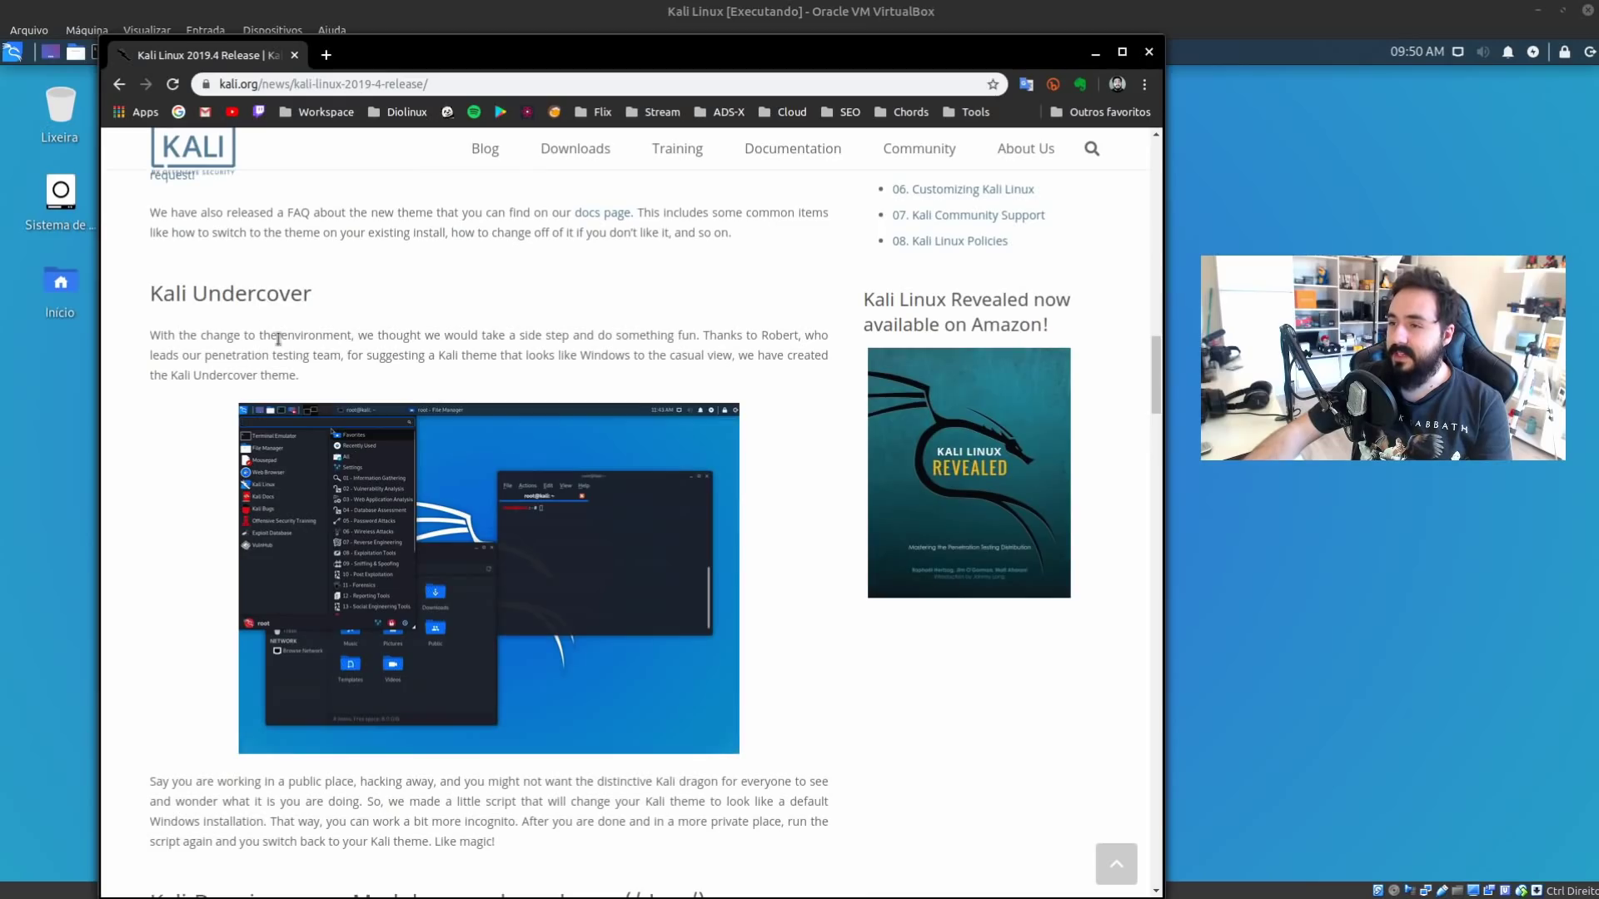
scroll(299, 341, down, 7)
scroll(292, 331, up, 6)
scroll(292, 329, up, 1)
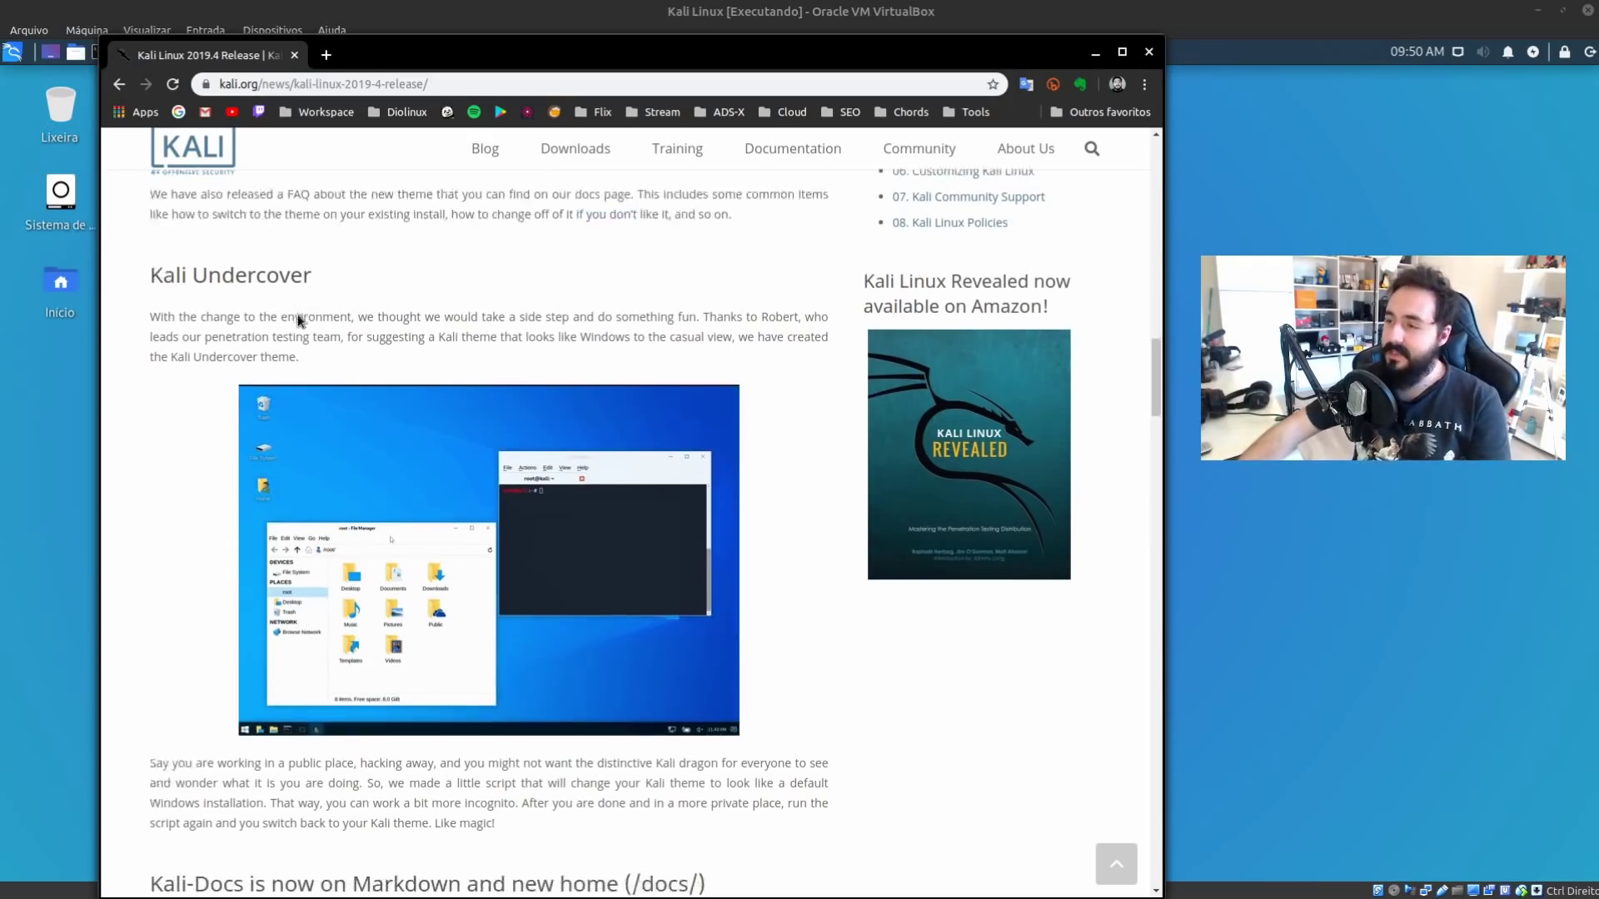
scroll(368, 342, up, 1)
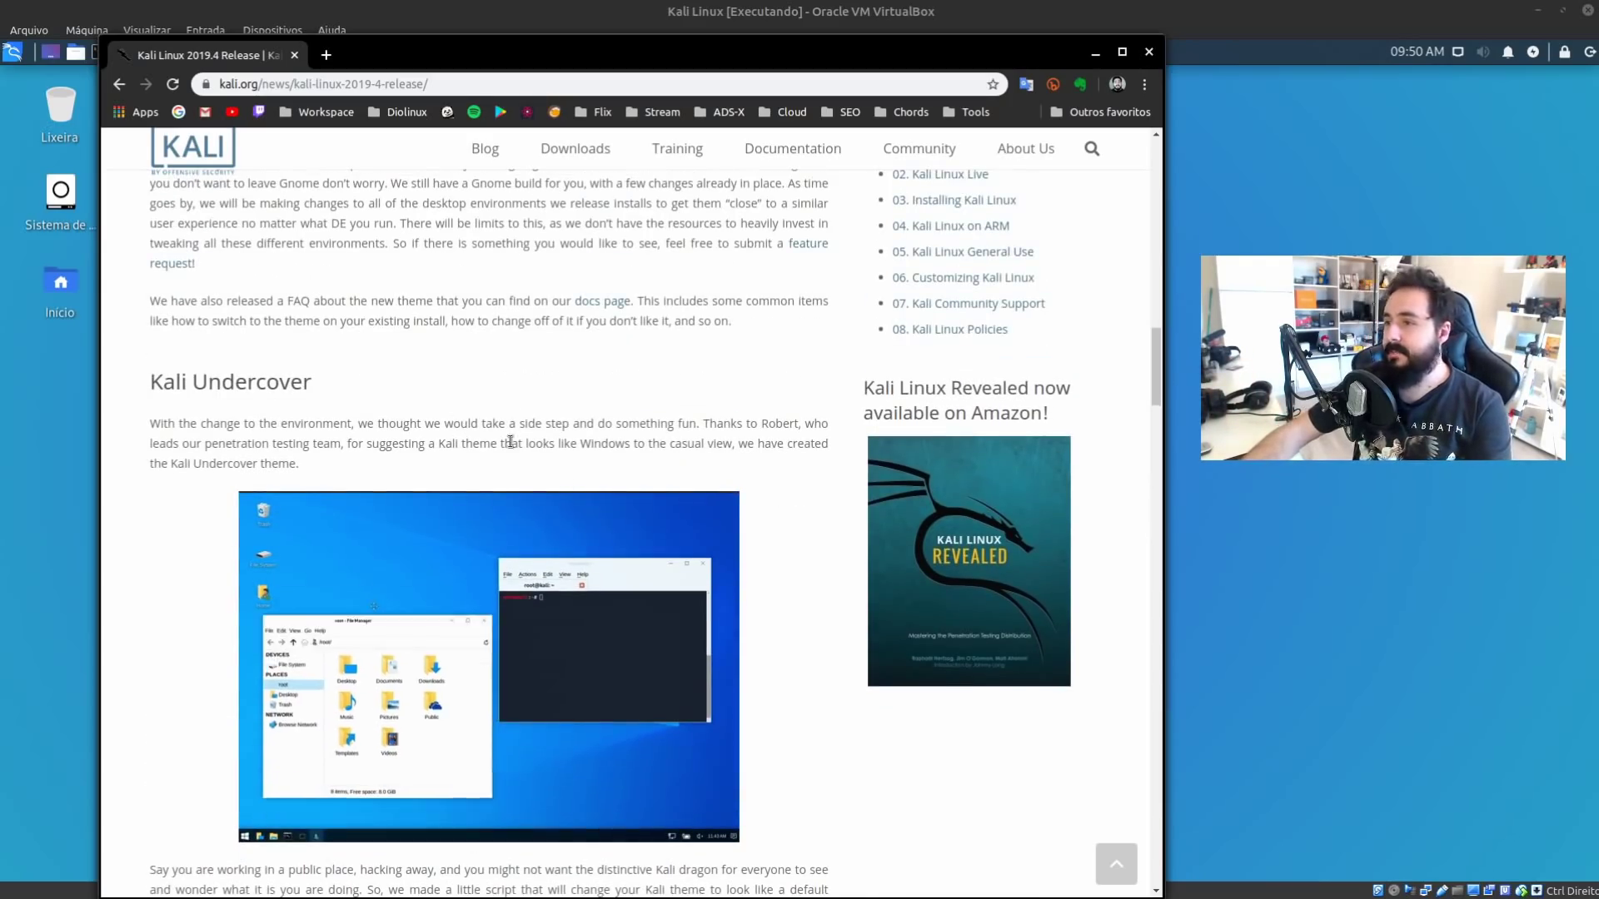
scroll(572, 420, down, 1)
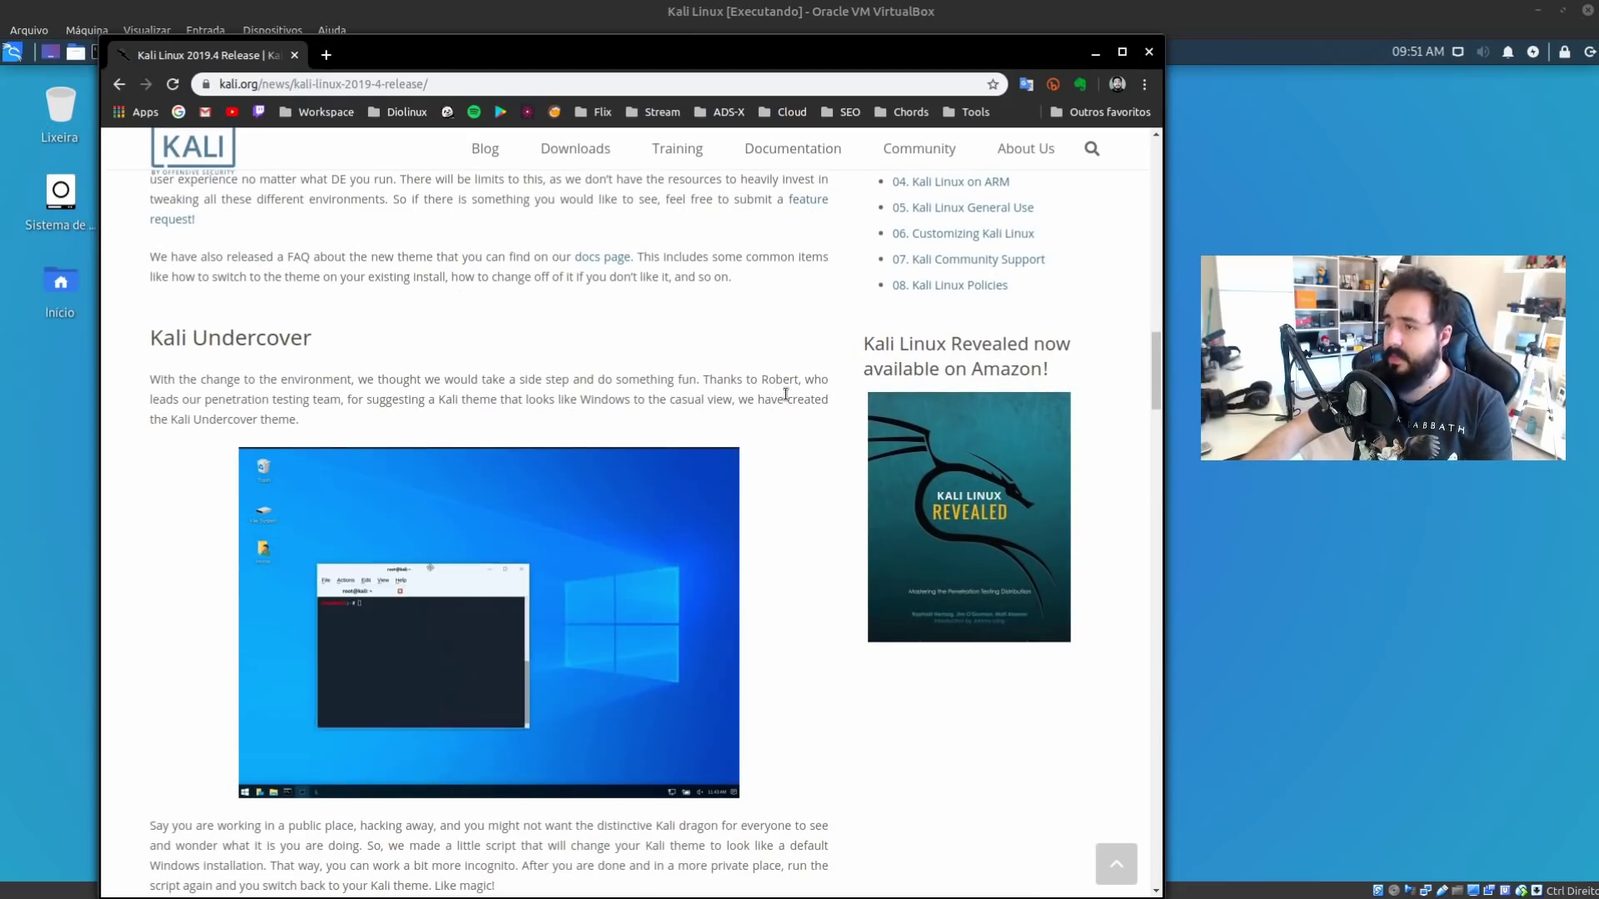
scroll(751, 410, down, 3)
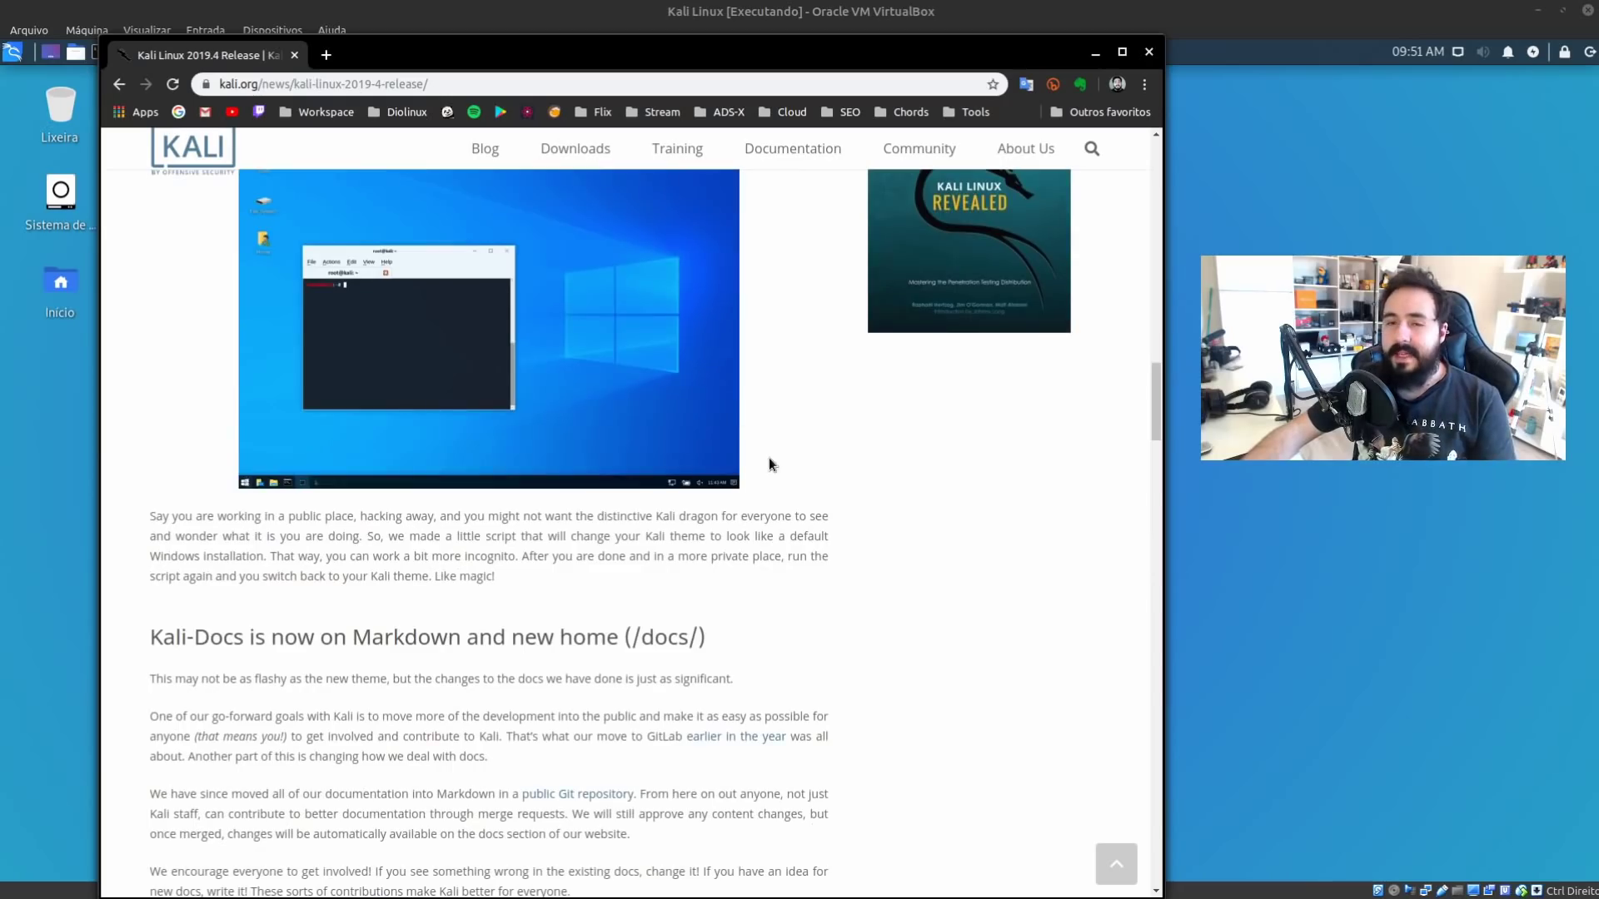
scroll(769, 454, down, 2)
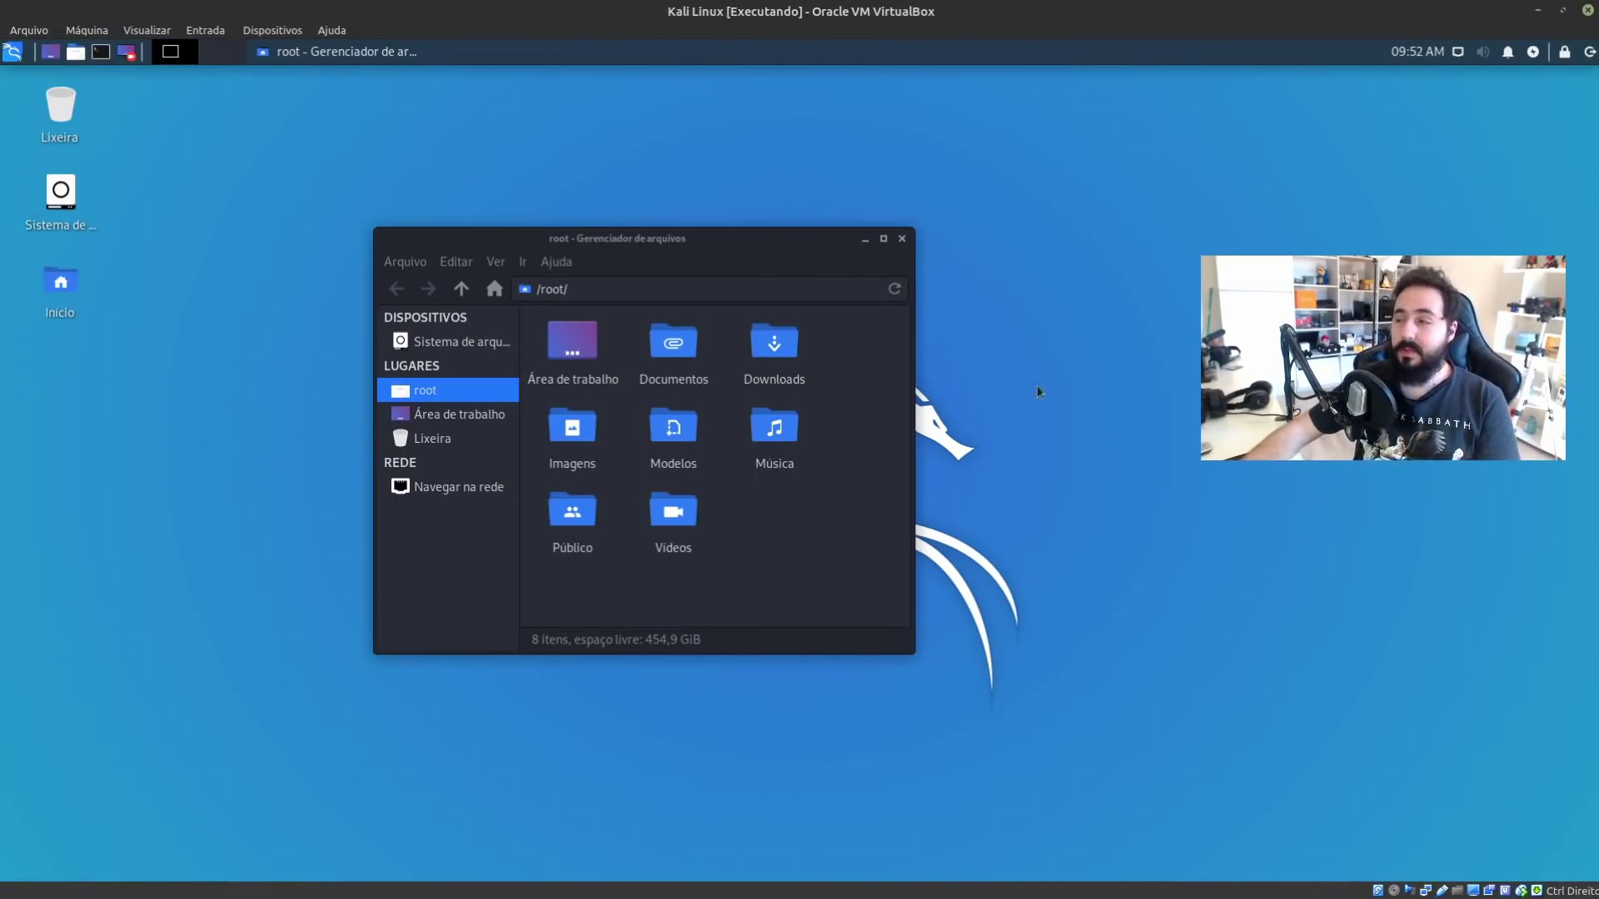
Reposition and enlarge the Thunar window showing /root, then close it
drag(846, 247, 792, 185)
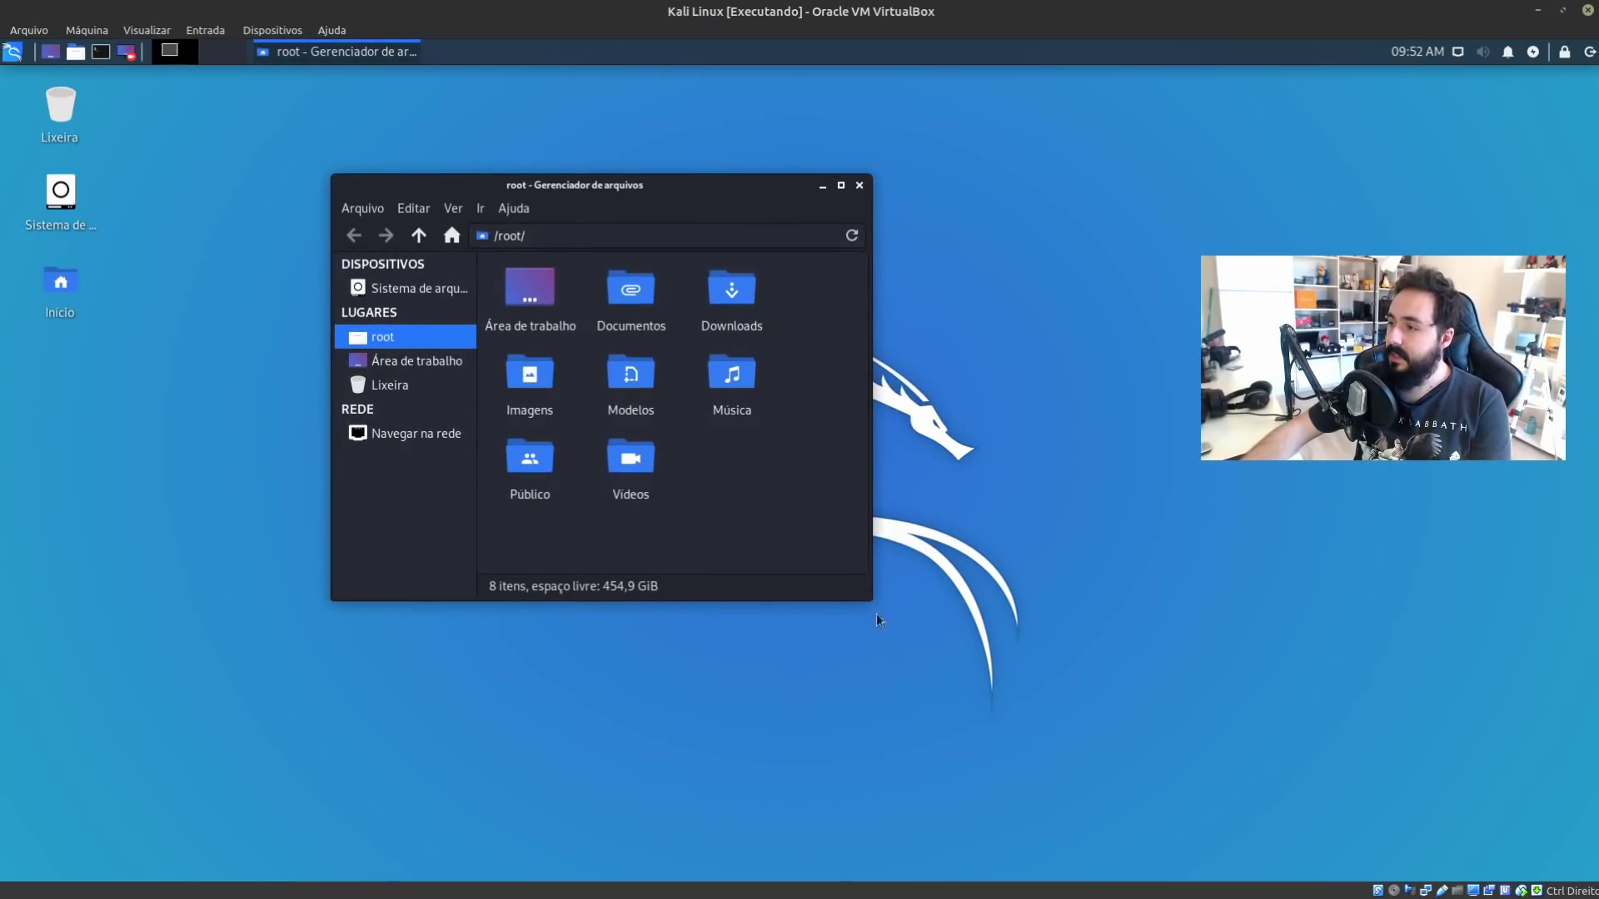
drag(867, 596, 1199, 746)
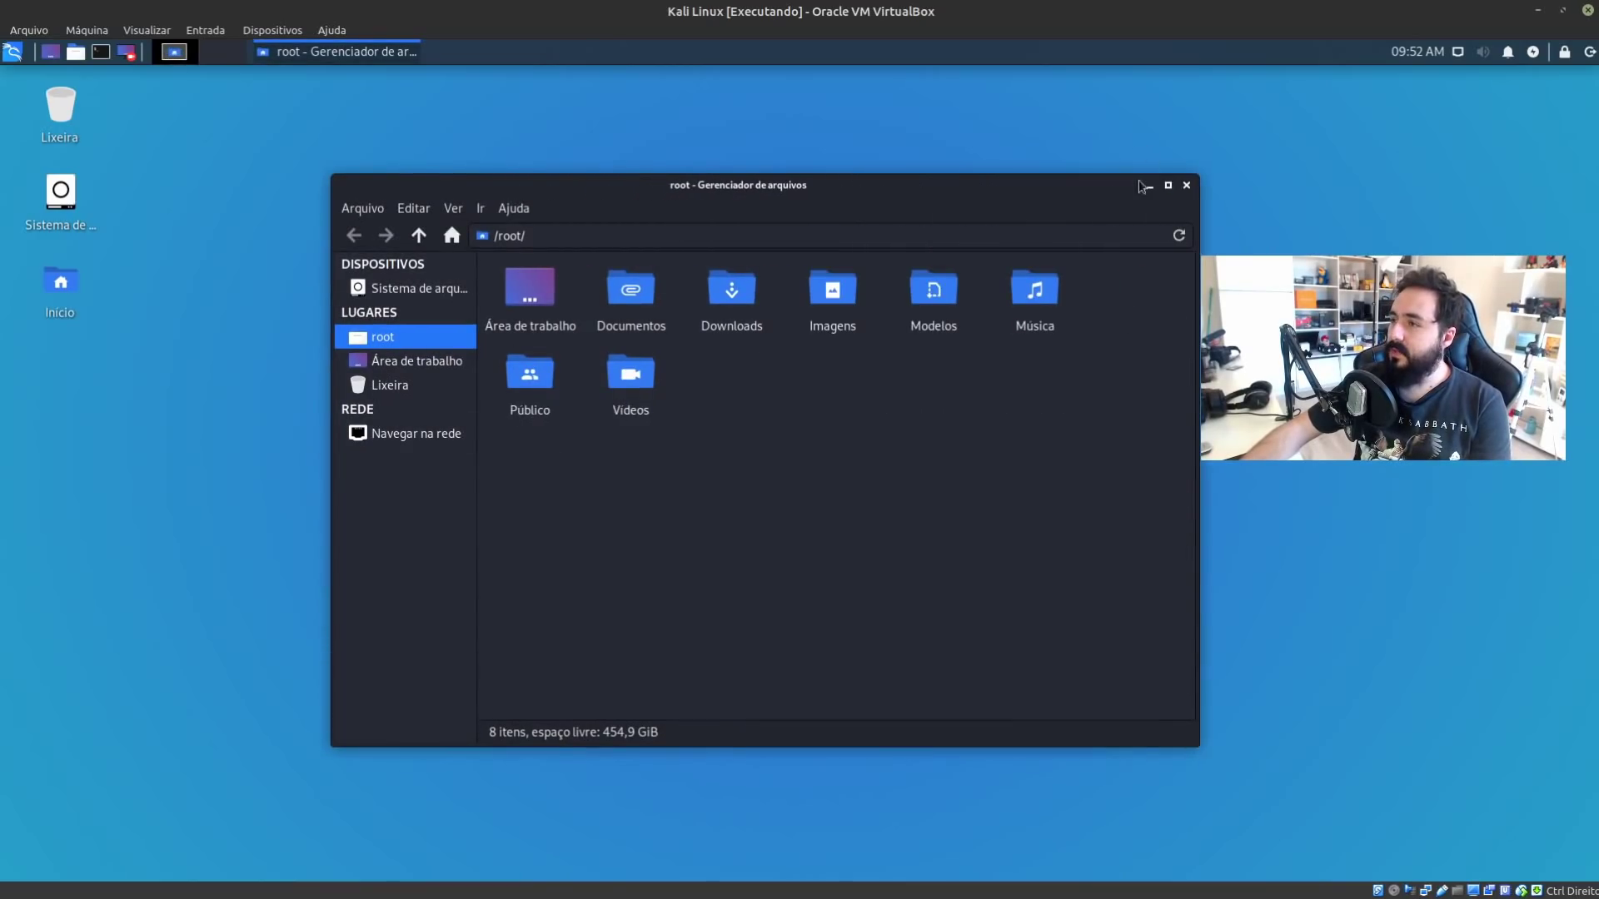
click(1186, 186)
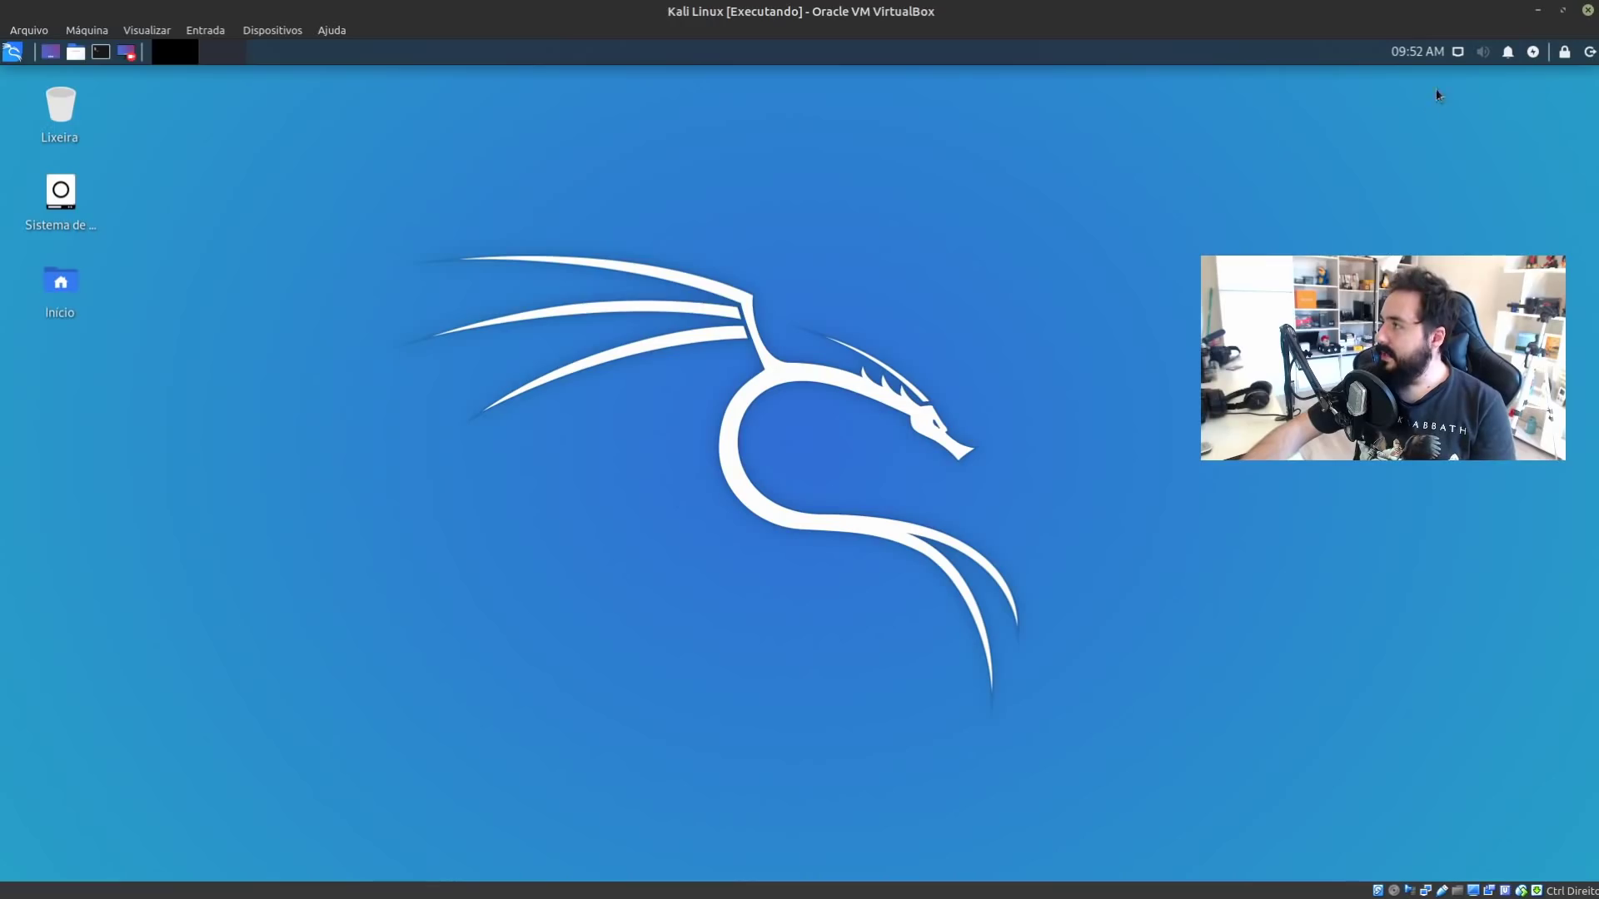
Lock the Kali session and sign back in with the account's username and password
click(1565, 53)
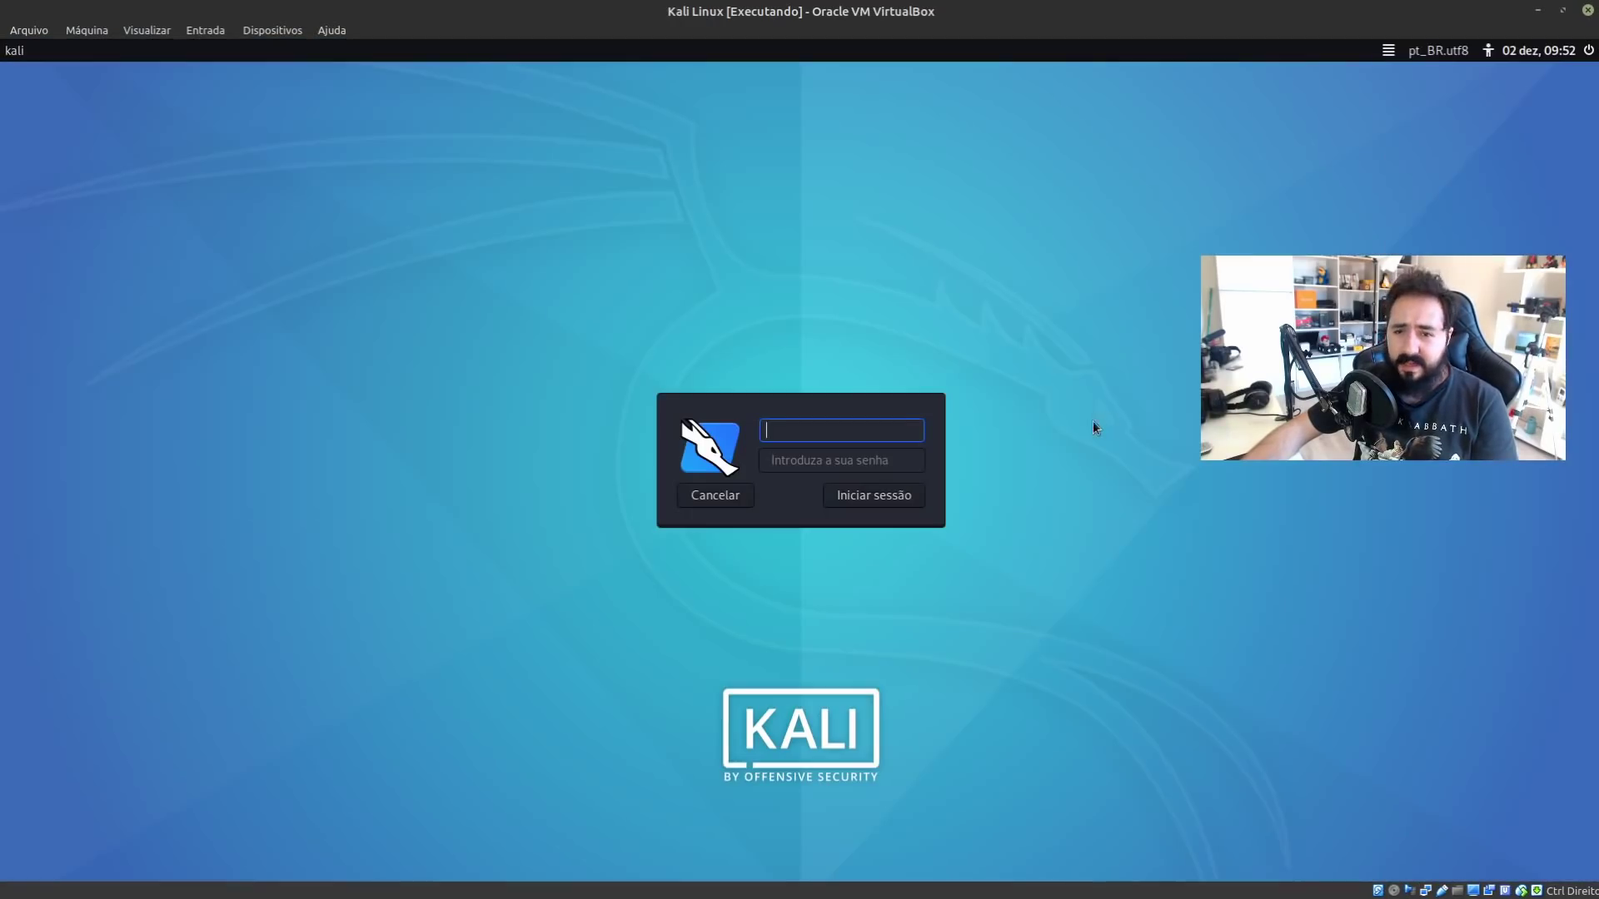
text(kali)
key(Tab)
text(kali)
key(Return)
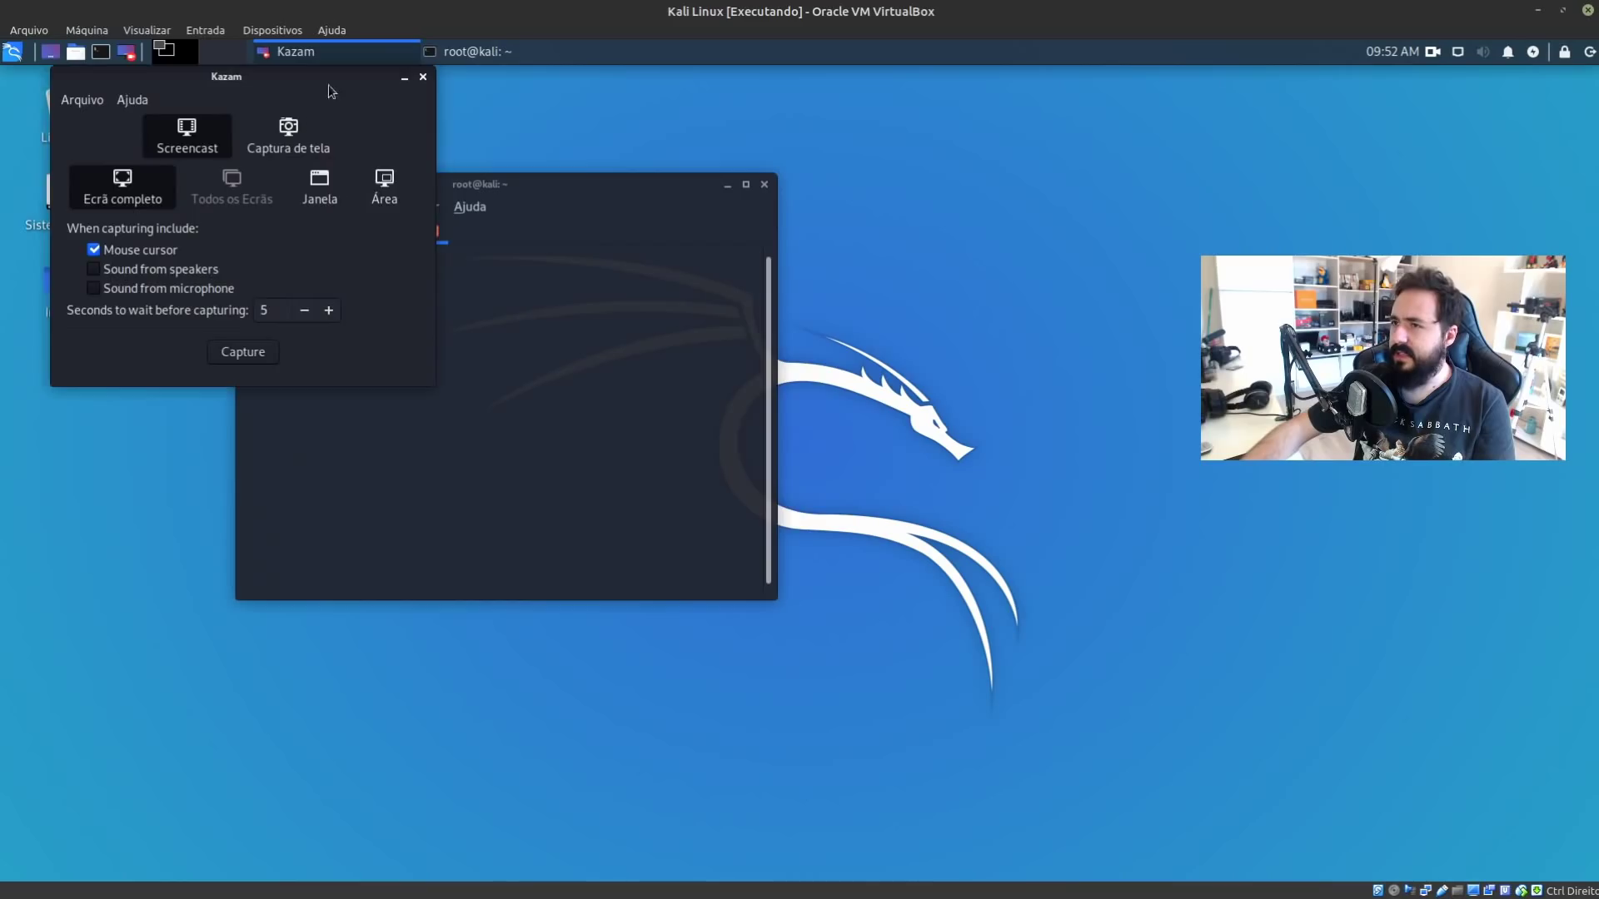
Close Kazam, run uname -r to confirm kernel 5.3.0-kali2-amd64, then close the terminal
drag(330, 90, 773, 255)
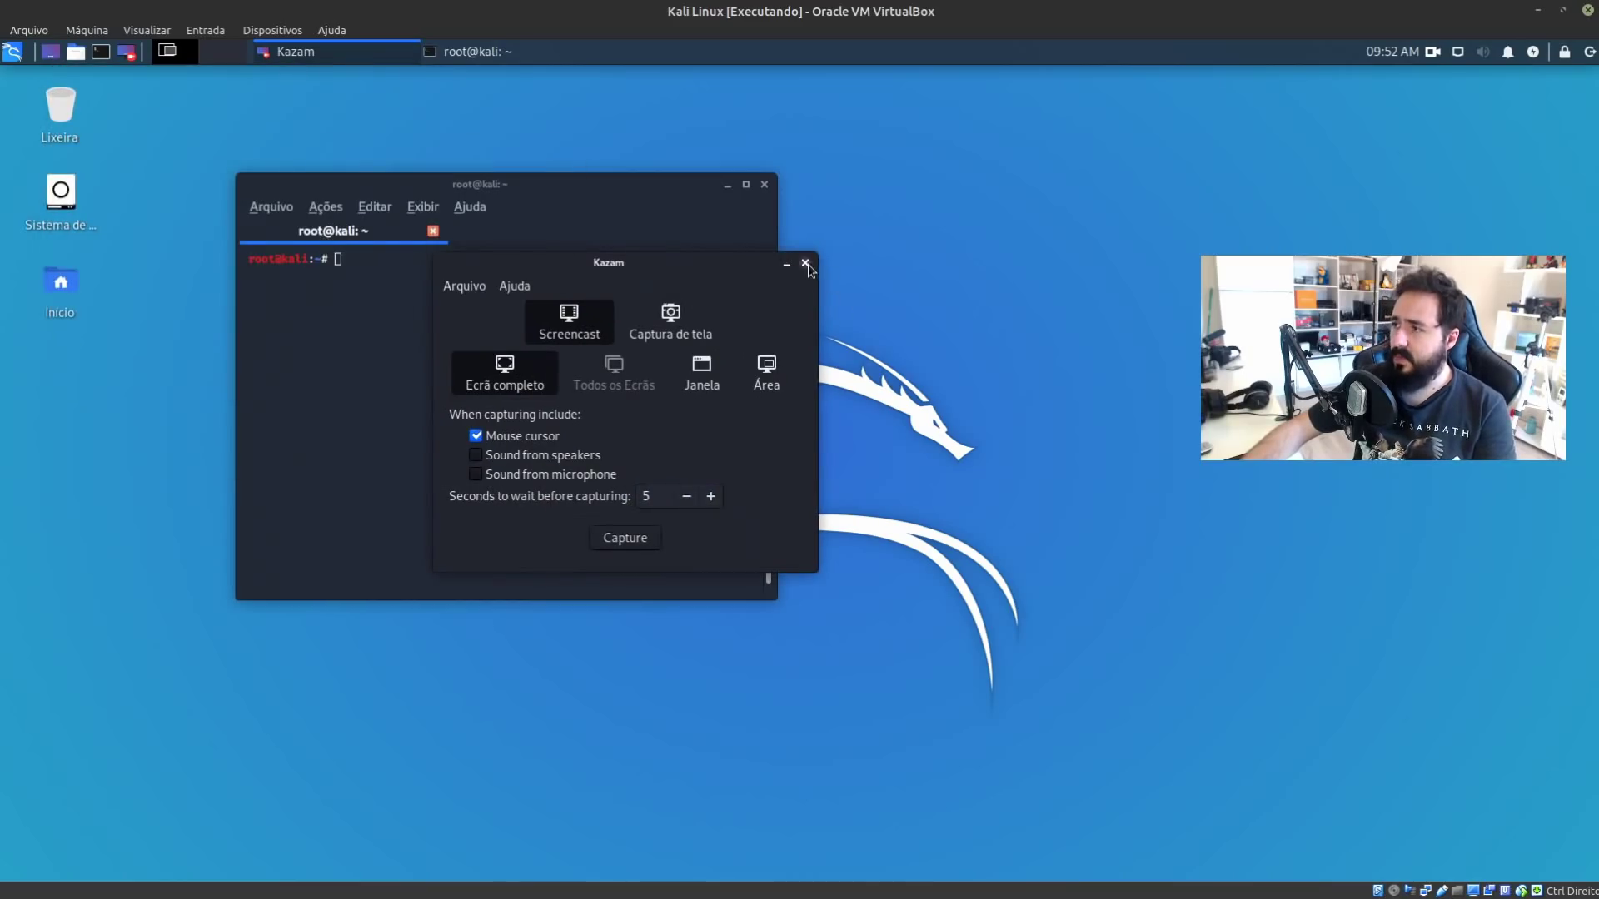
click(806, 263)
text(uname -r)
key(Return)
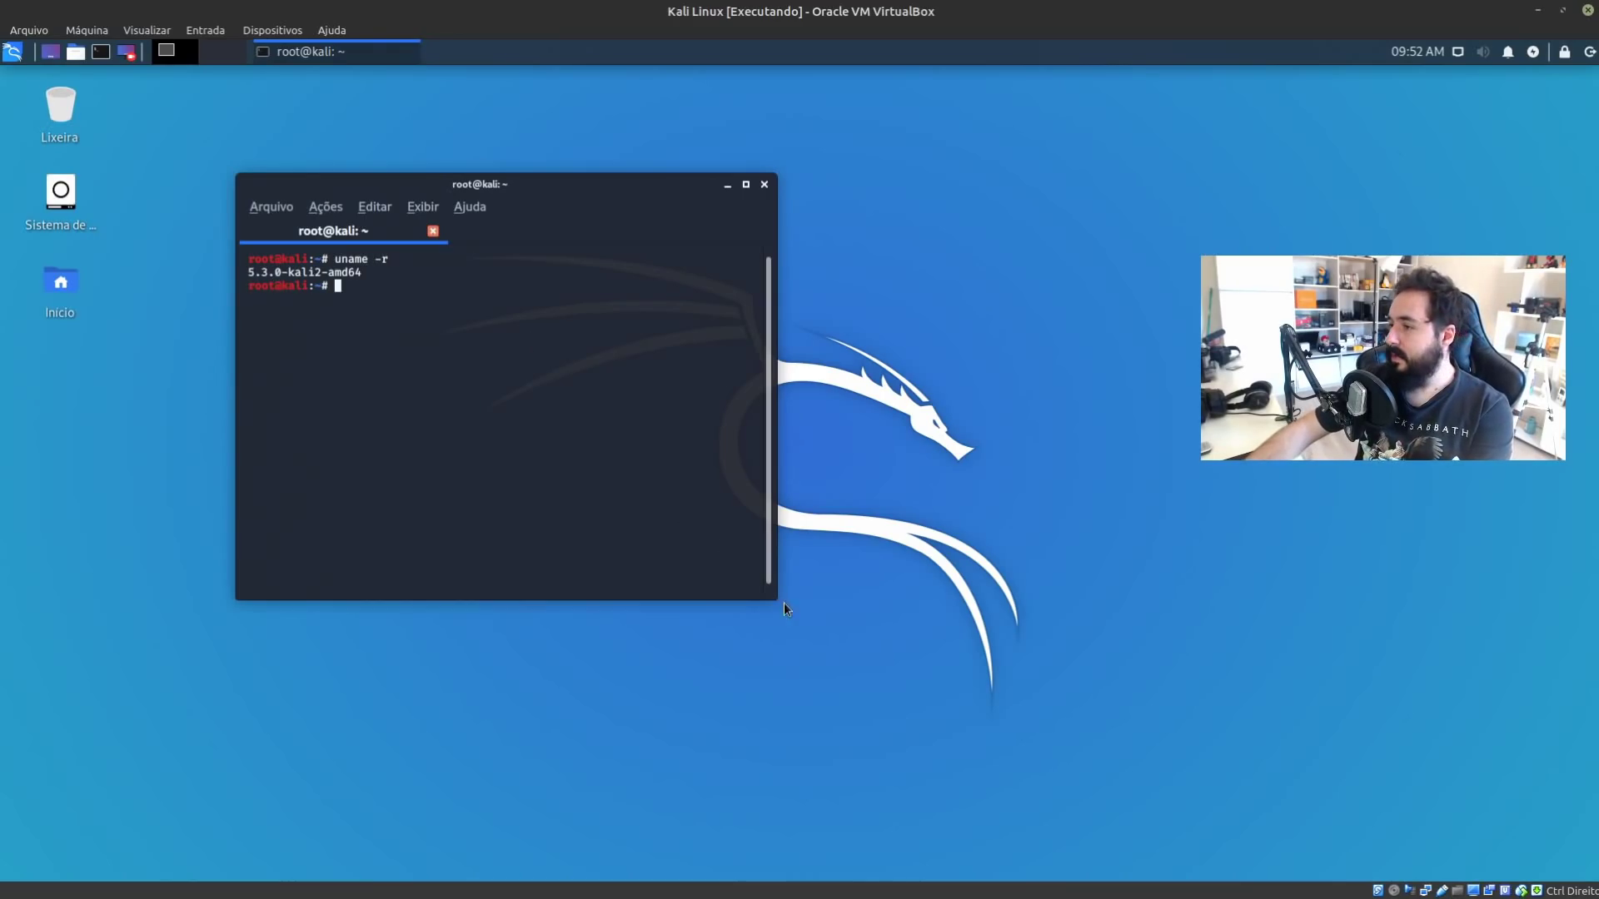
drag(778, 600, 1111, 708)
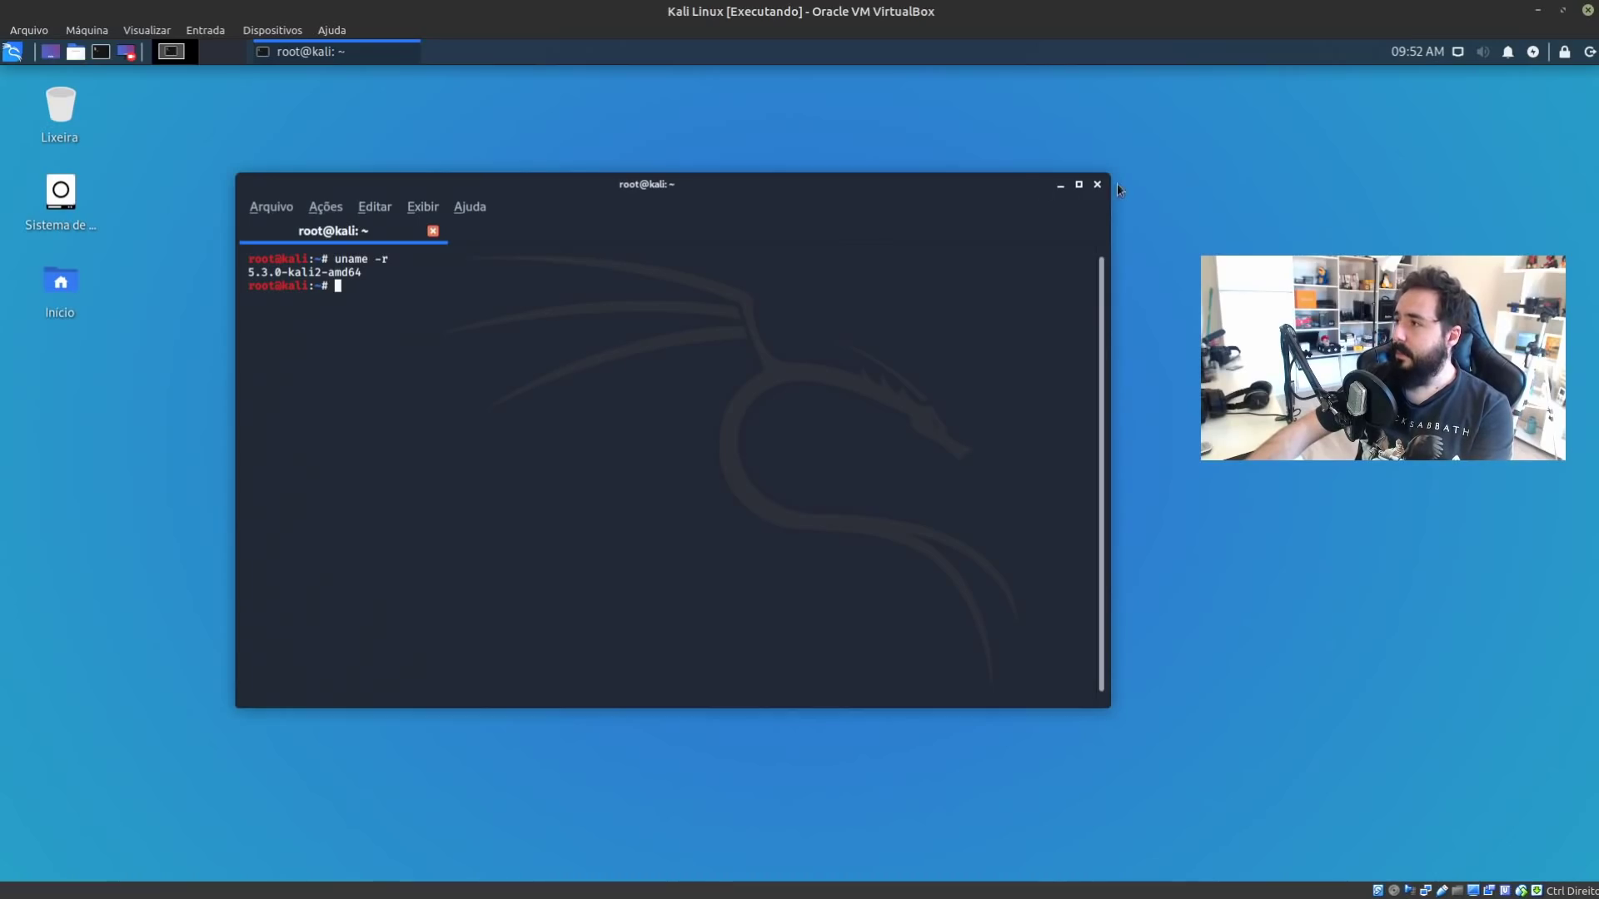
click(1097, 184)
Search the applications menu for 'under' and launch Kali Undercover Mode
click(76, 55)
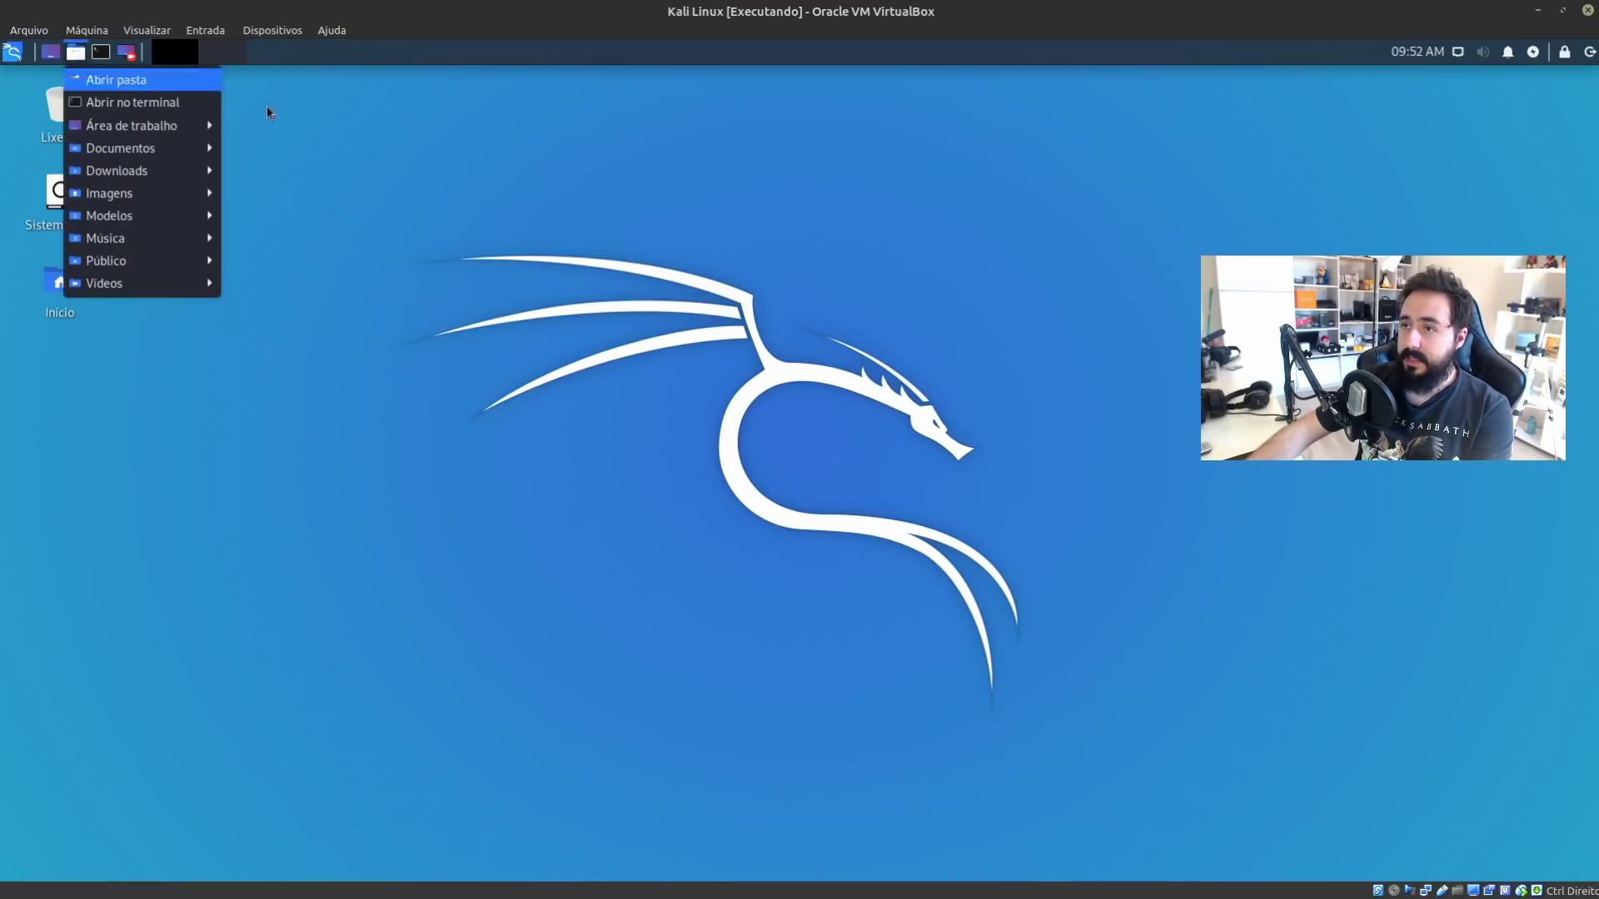
click(253, 132)
click(13, 54)
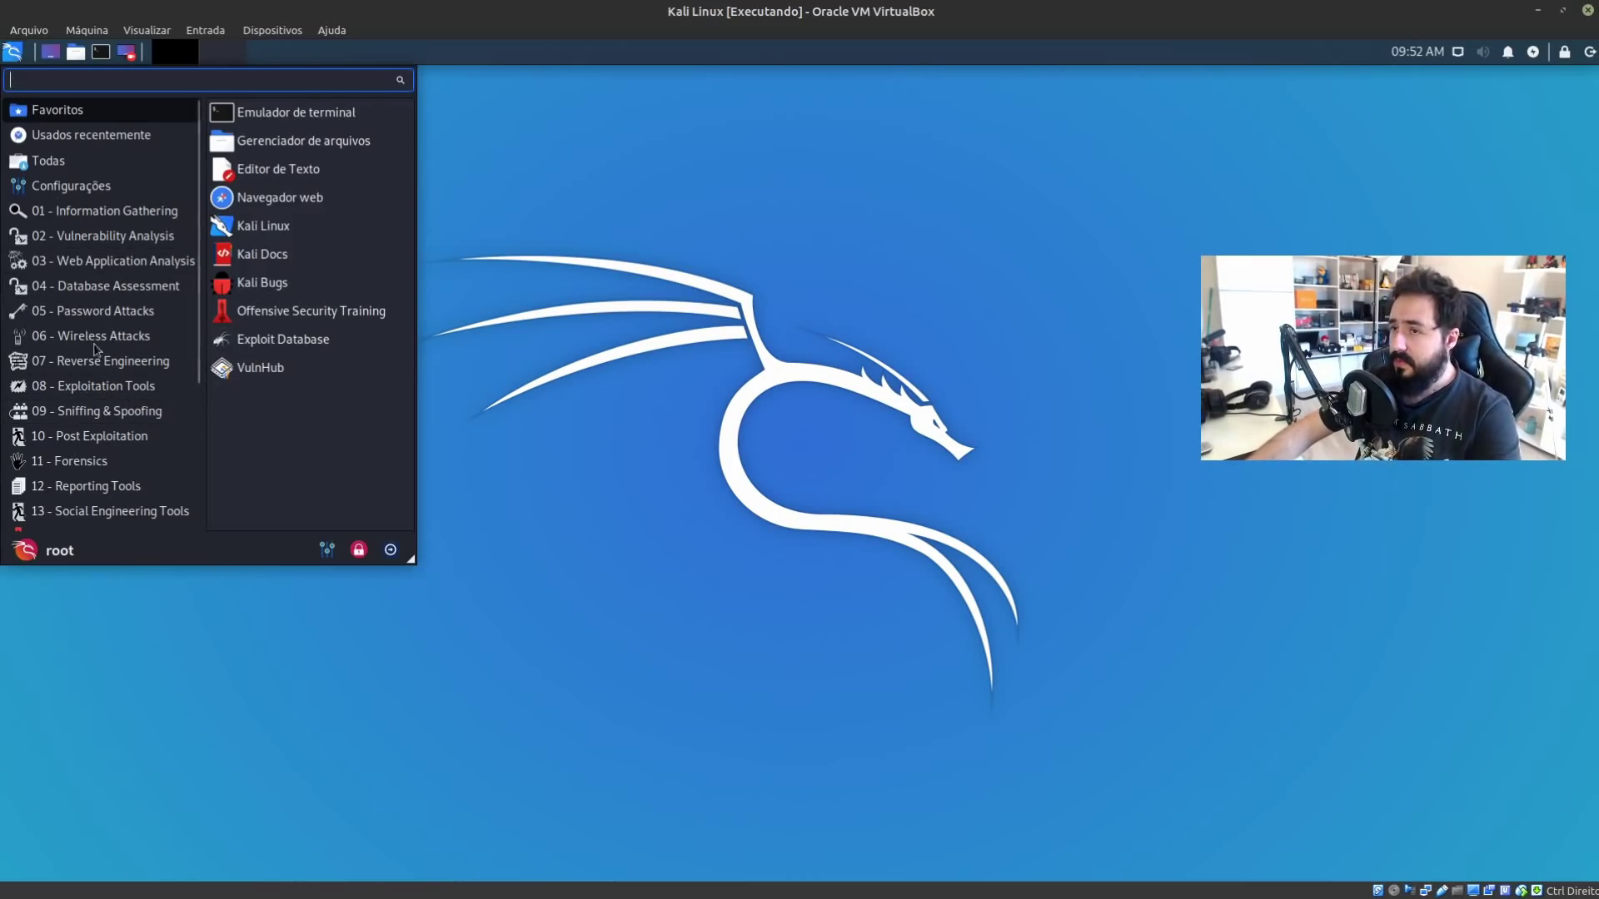
scroll(125, 416, down, 5)
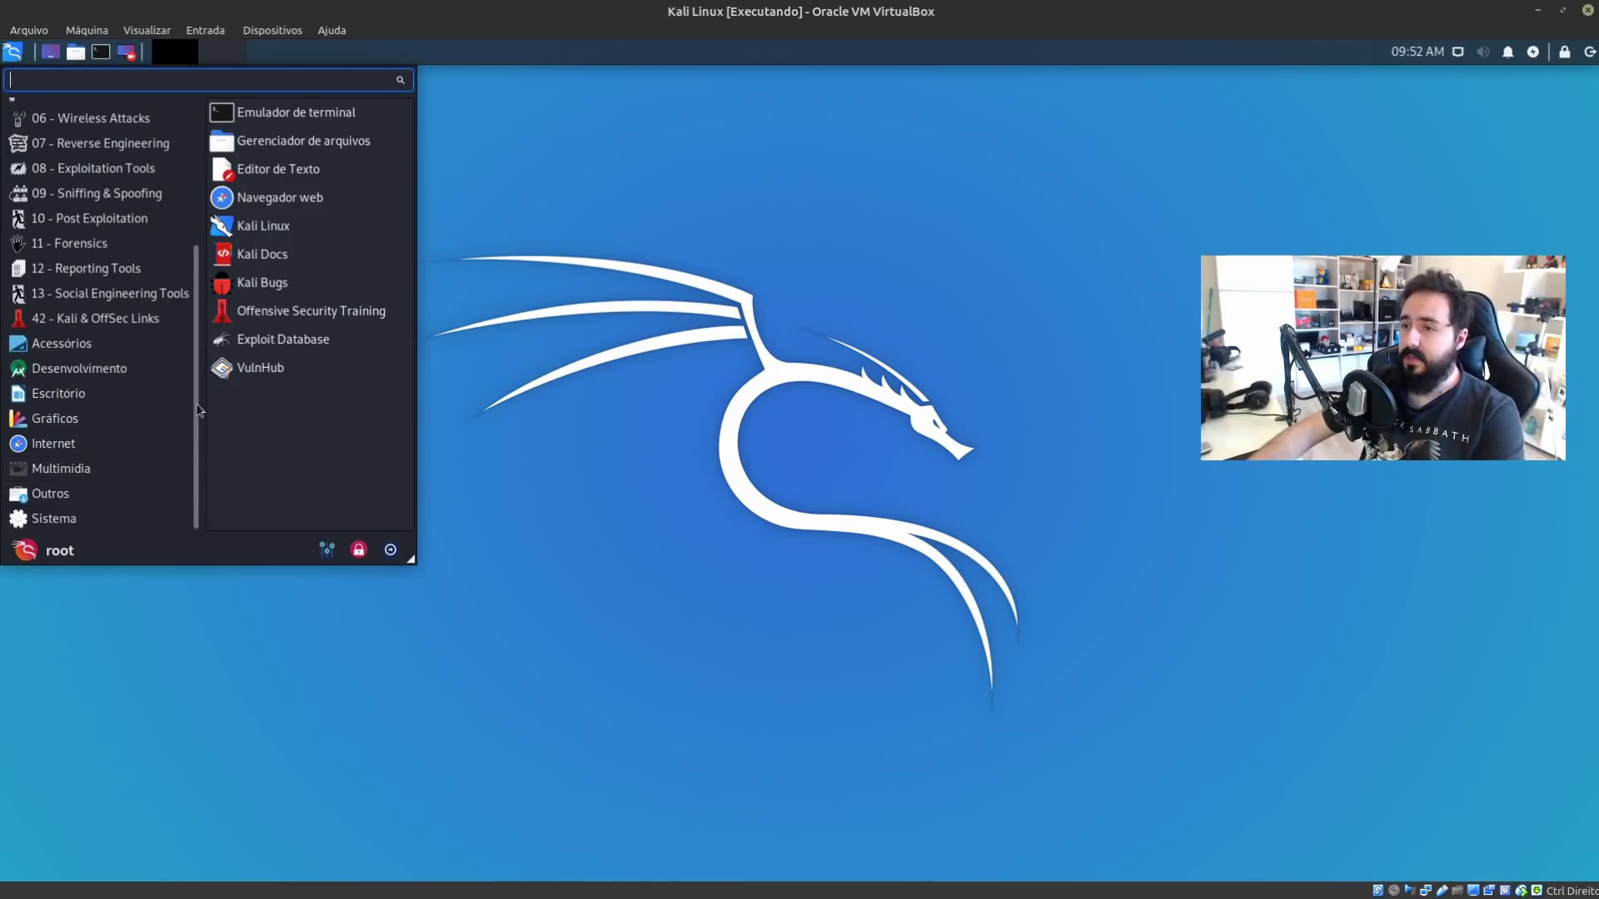
text(under)
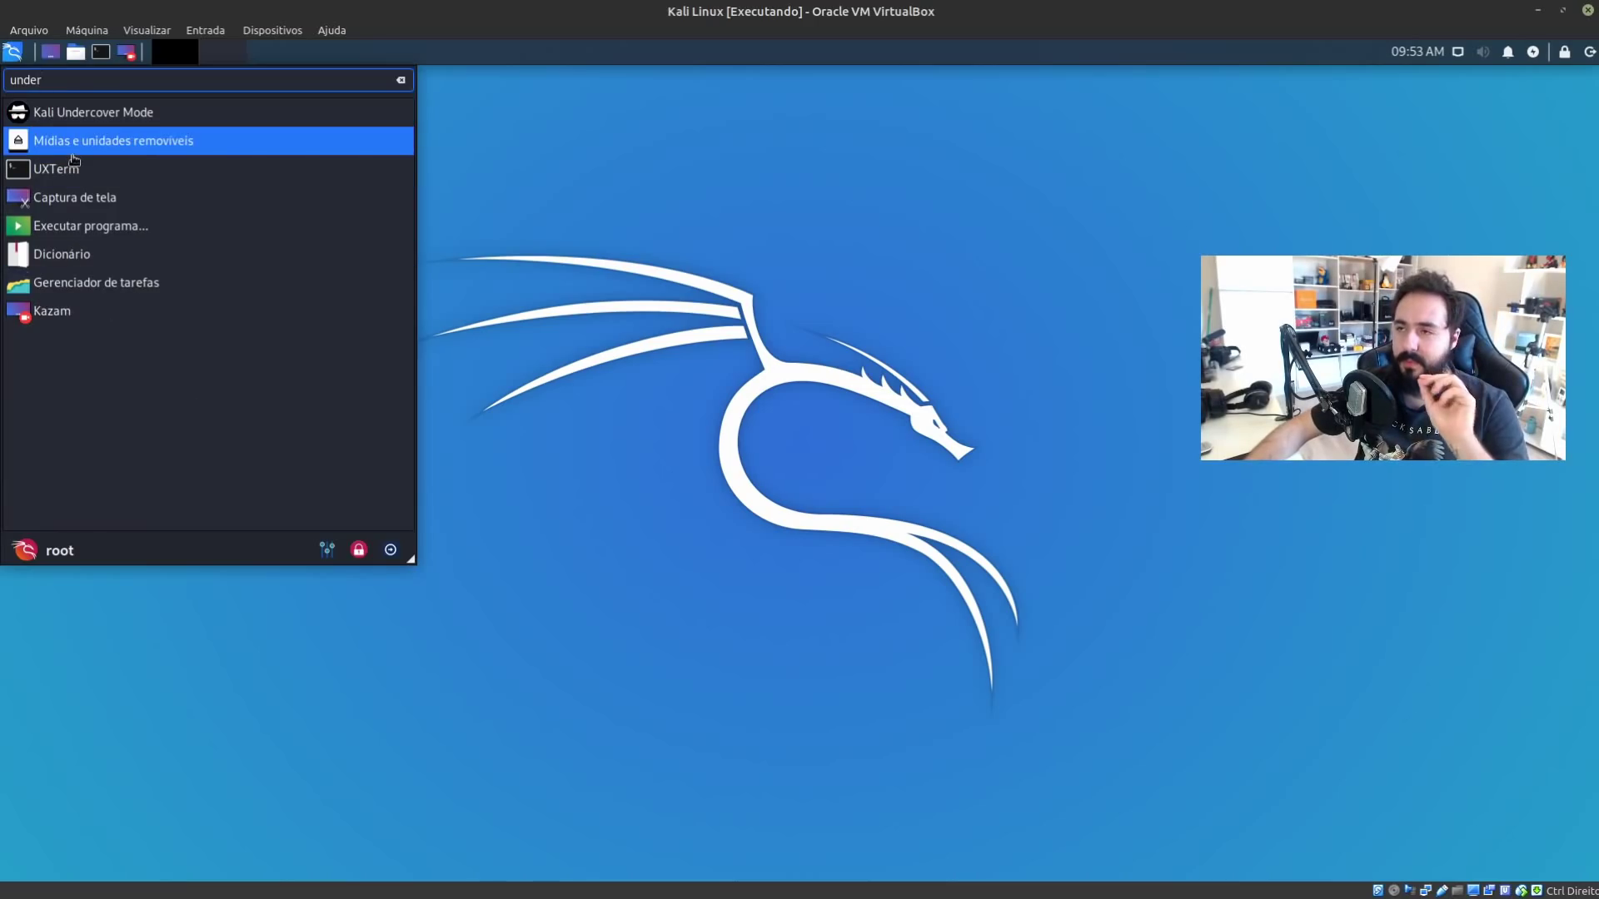
click(230, 113)
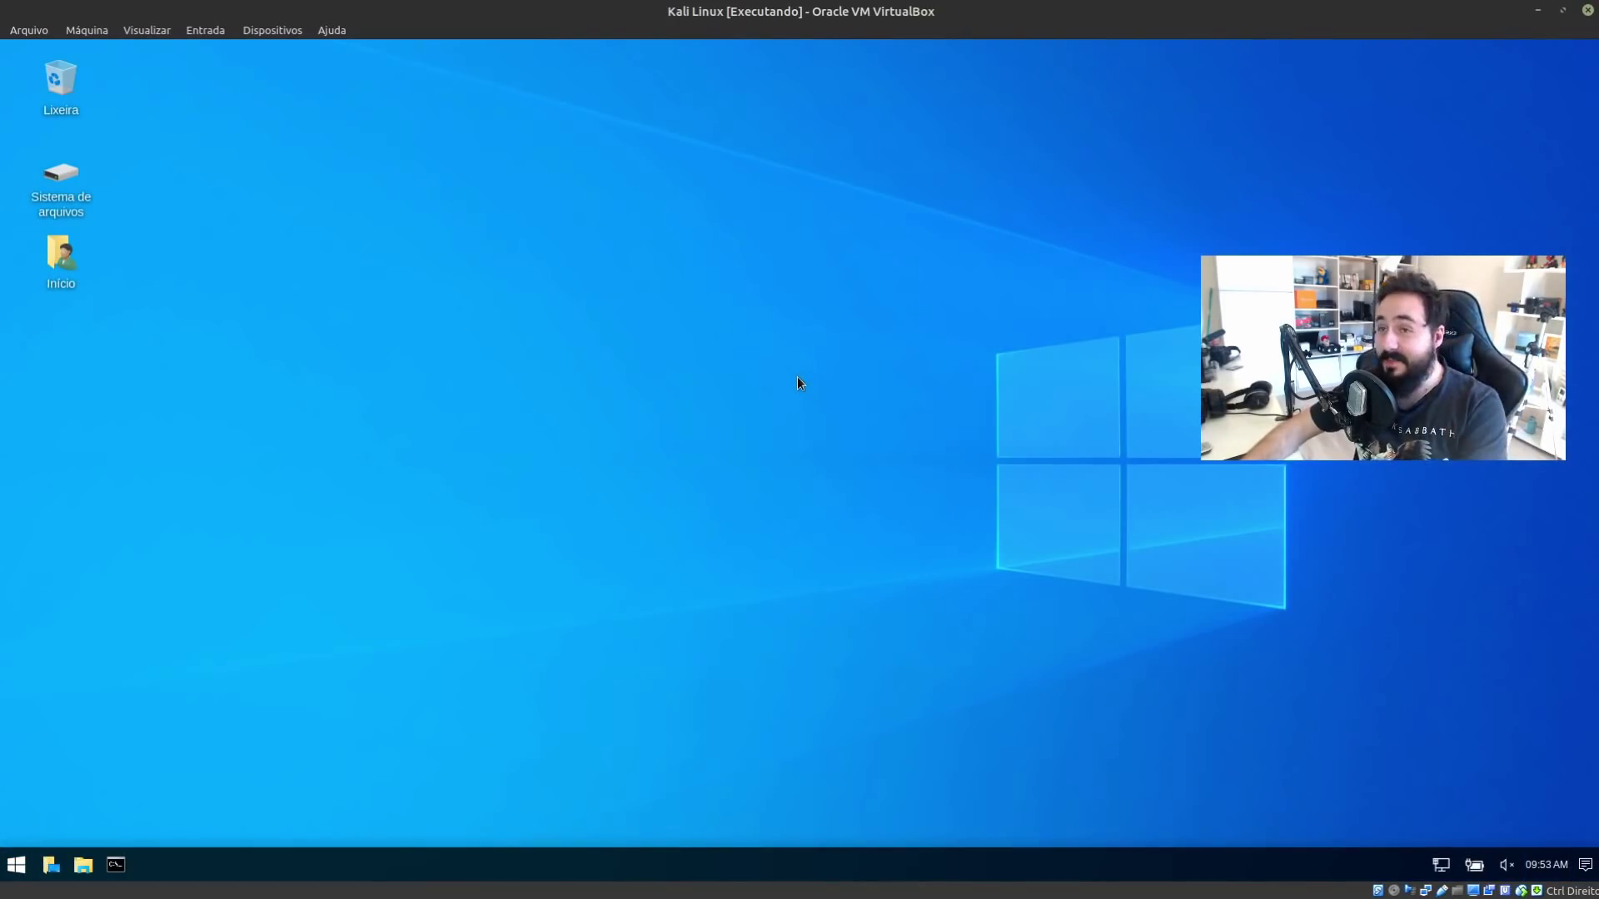
Switch the VirtualBox VM to full-screen with Visualizar > Modo Tela Cheia
click(147, 32)
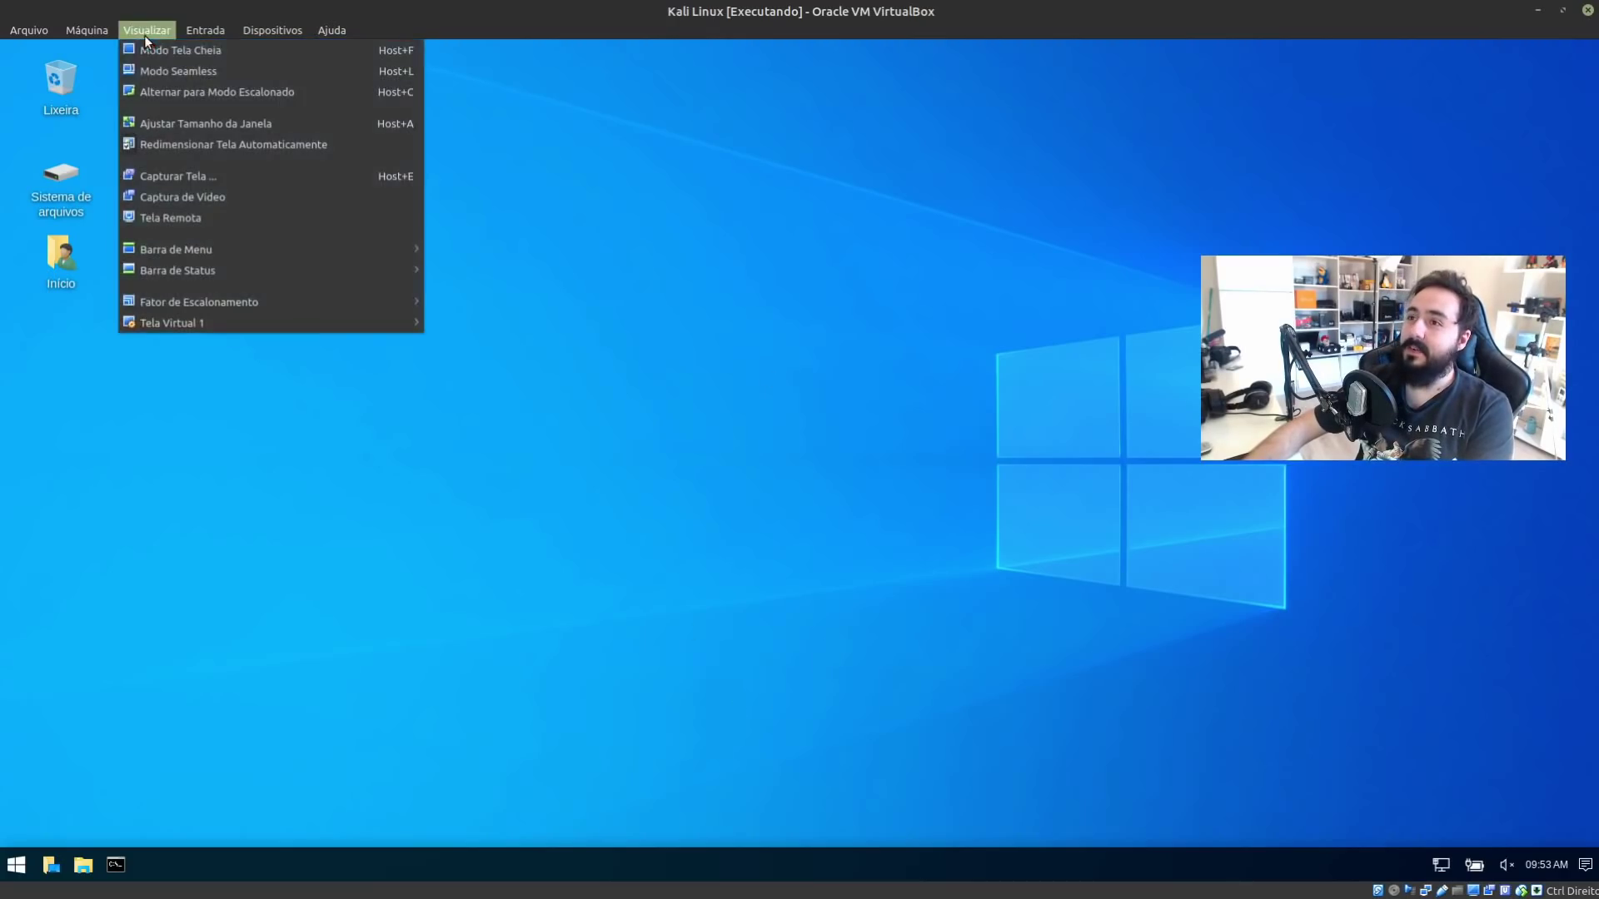
click(158, 48)
click(842, 517)
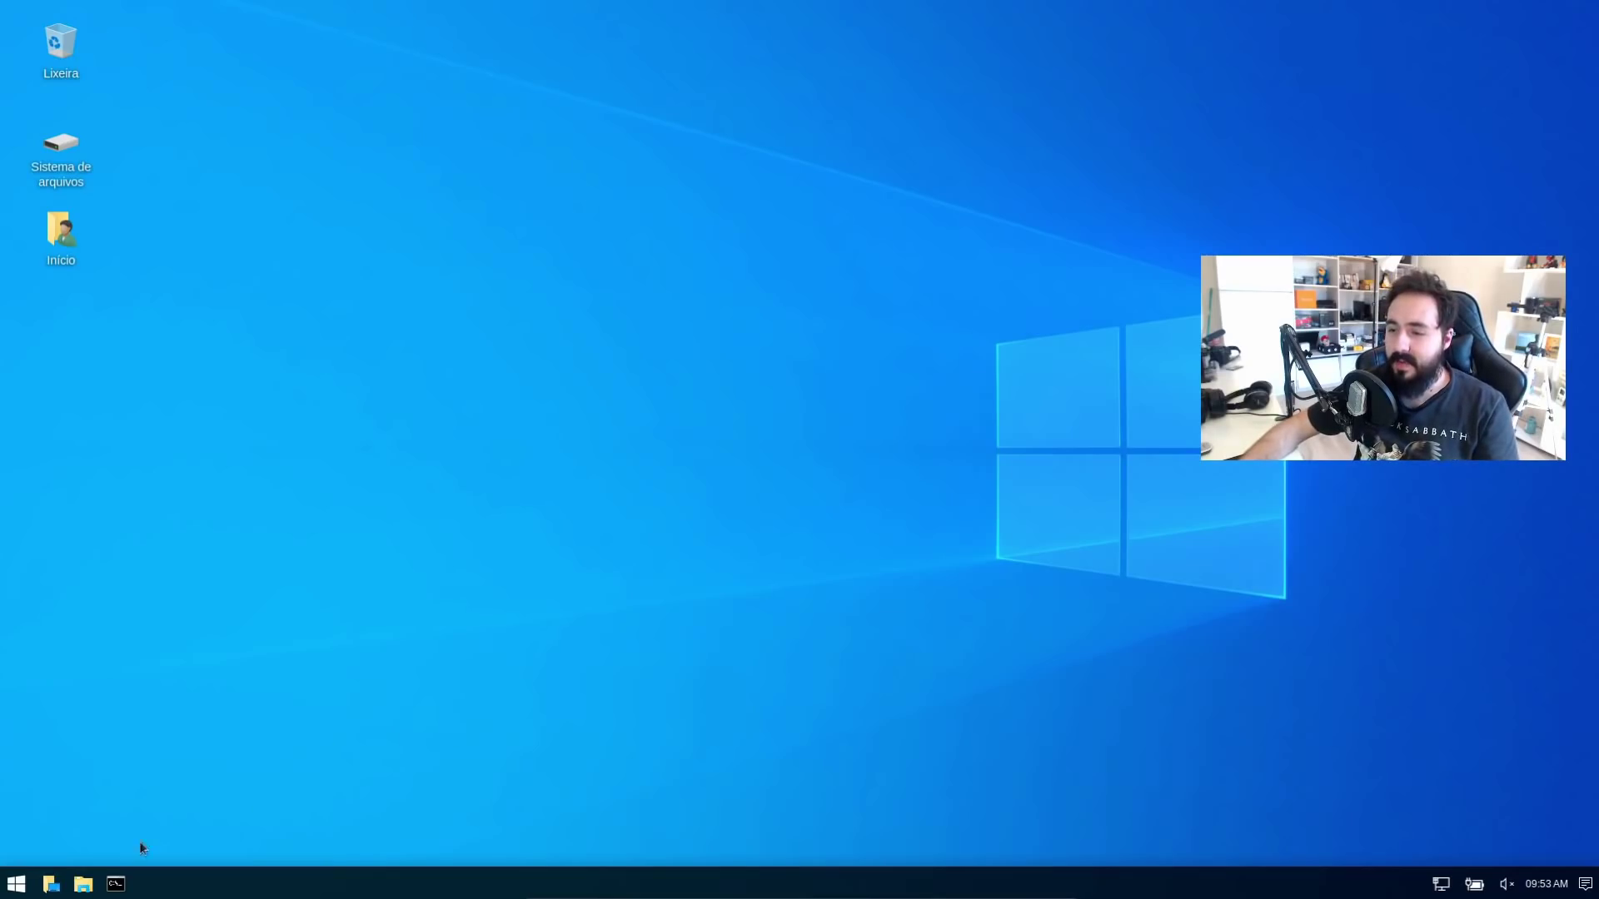
Open the root home folder from the taskbar's Abrir pasta and move its window up-left
click(83, 884)
click(116, 657)
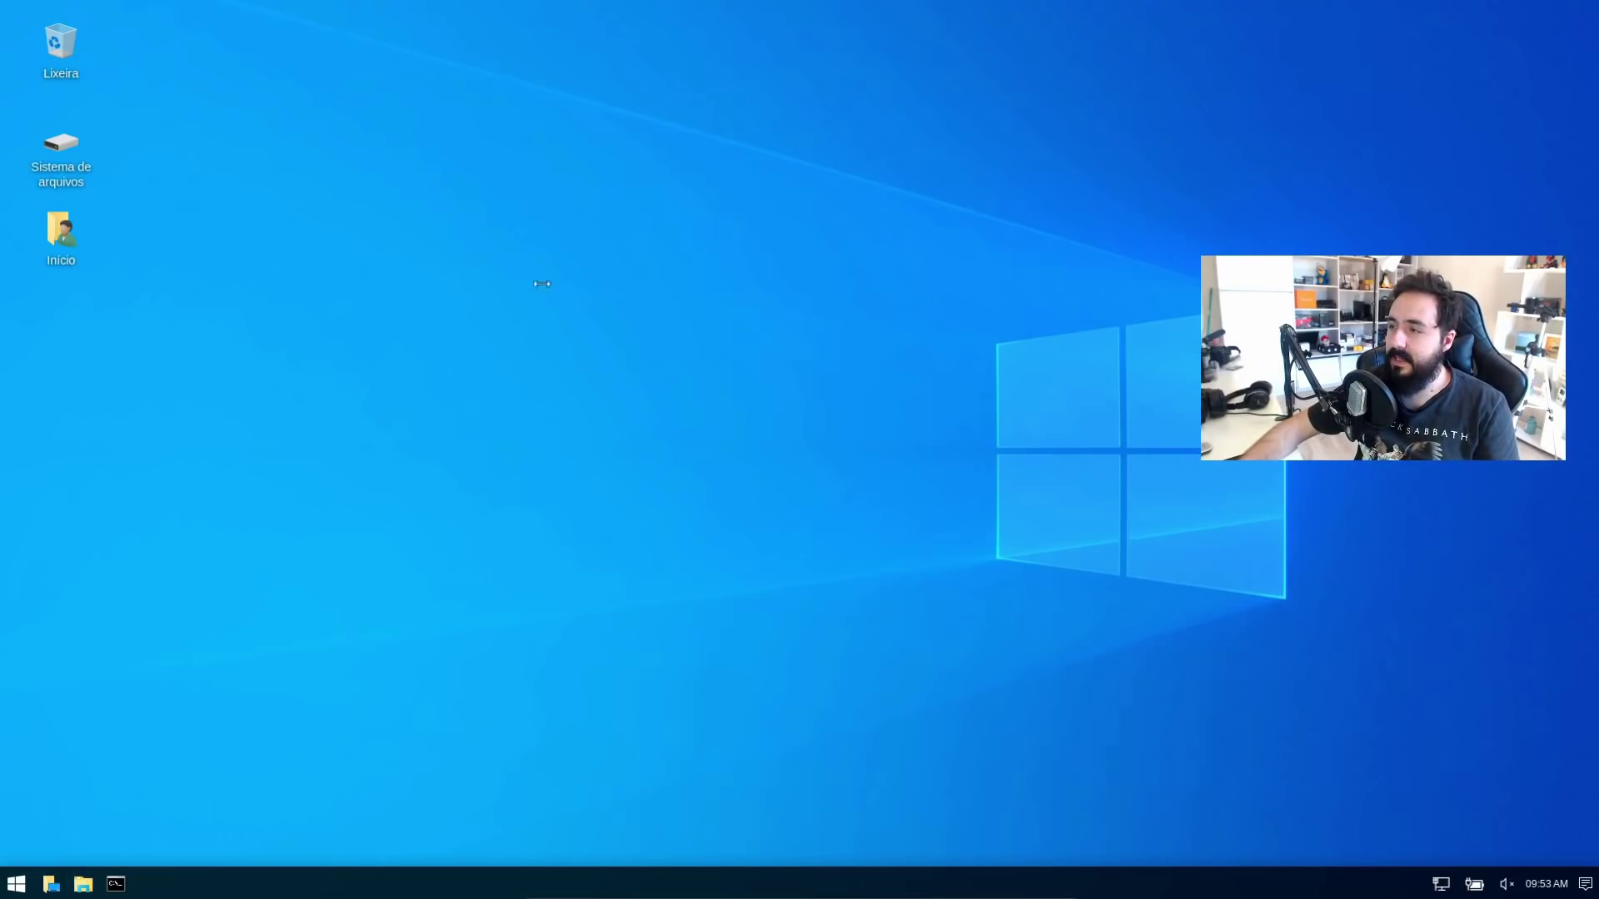
drag(838, 236, 492, 183)
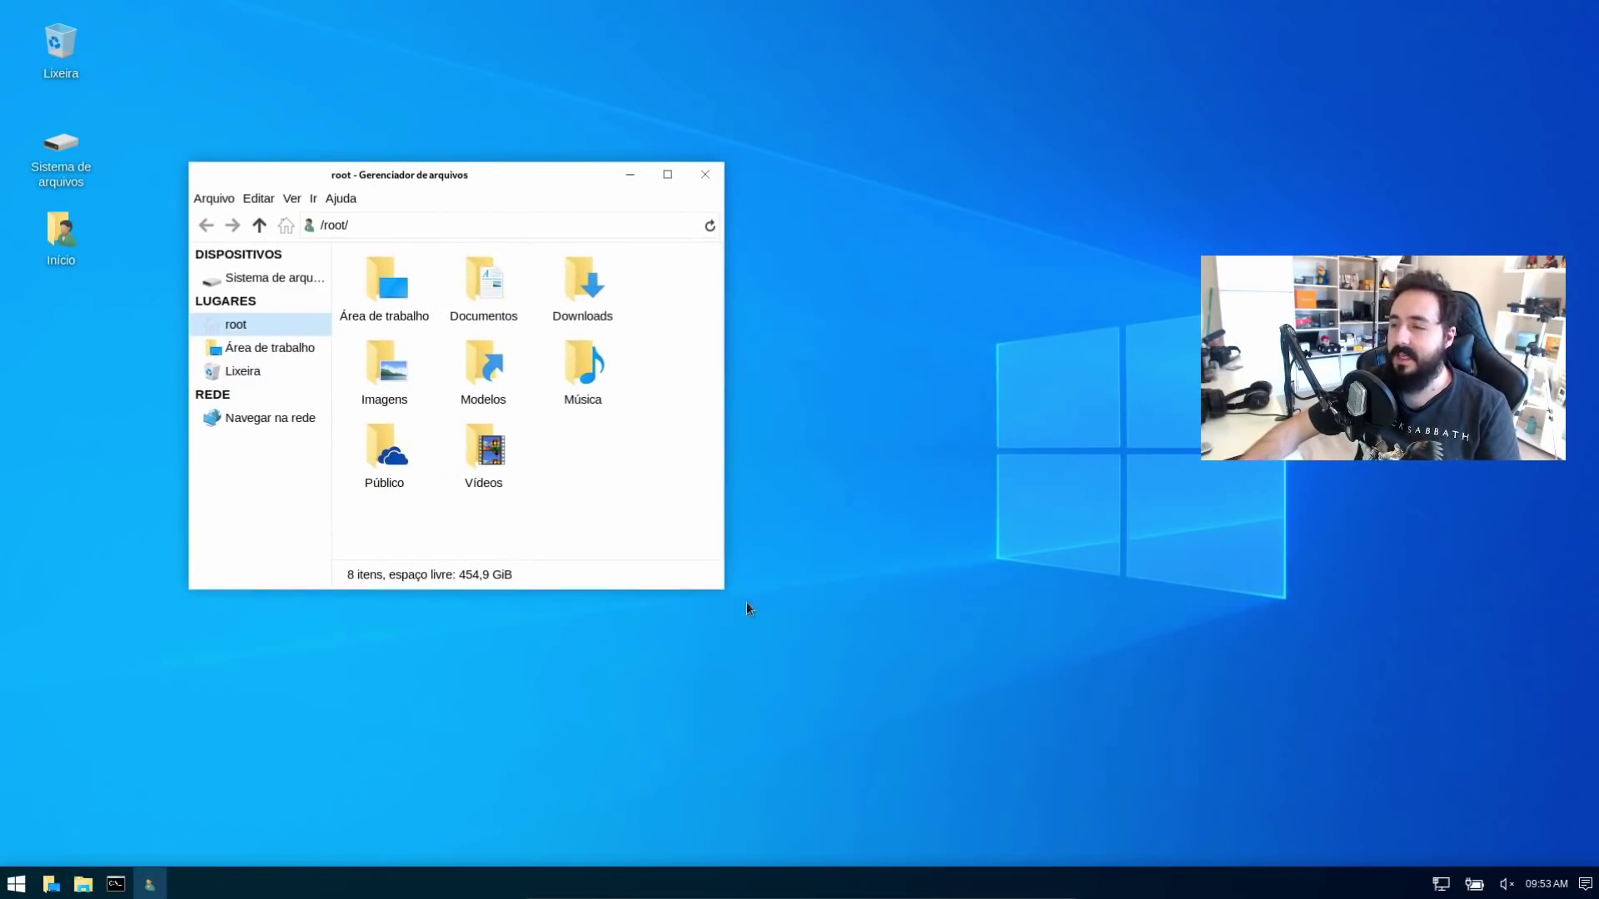
Widen the Thunar window and set Ver > Seletor de localização to path buttons
drag(720, 587, 1016, 631)
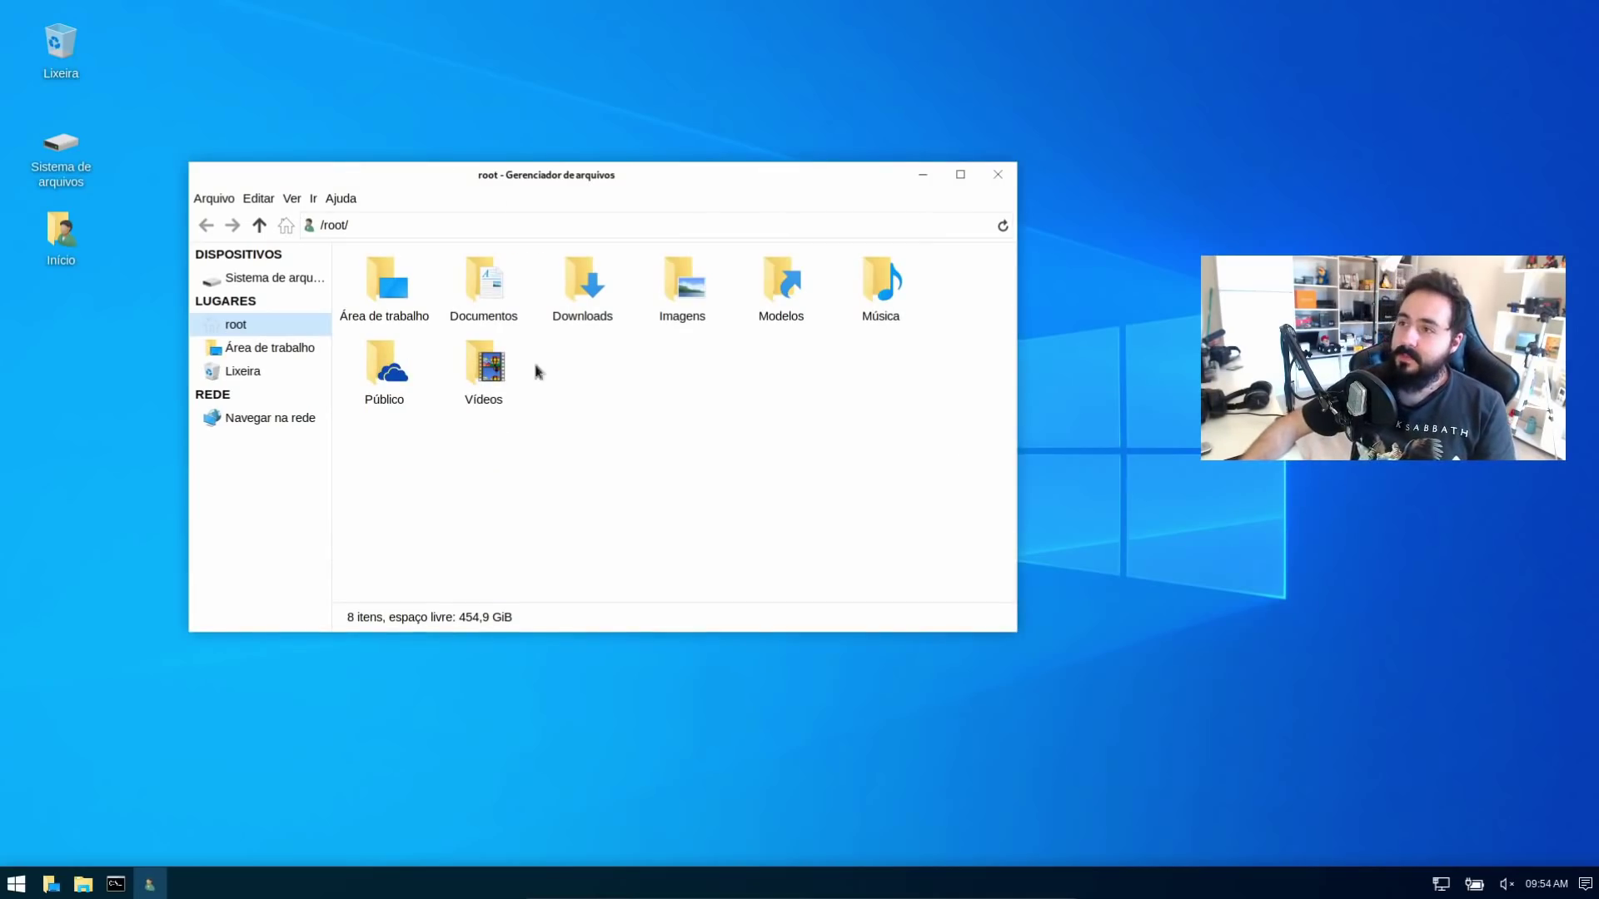
click(293, 199)
mouse_move(260, 208)
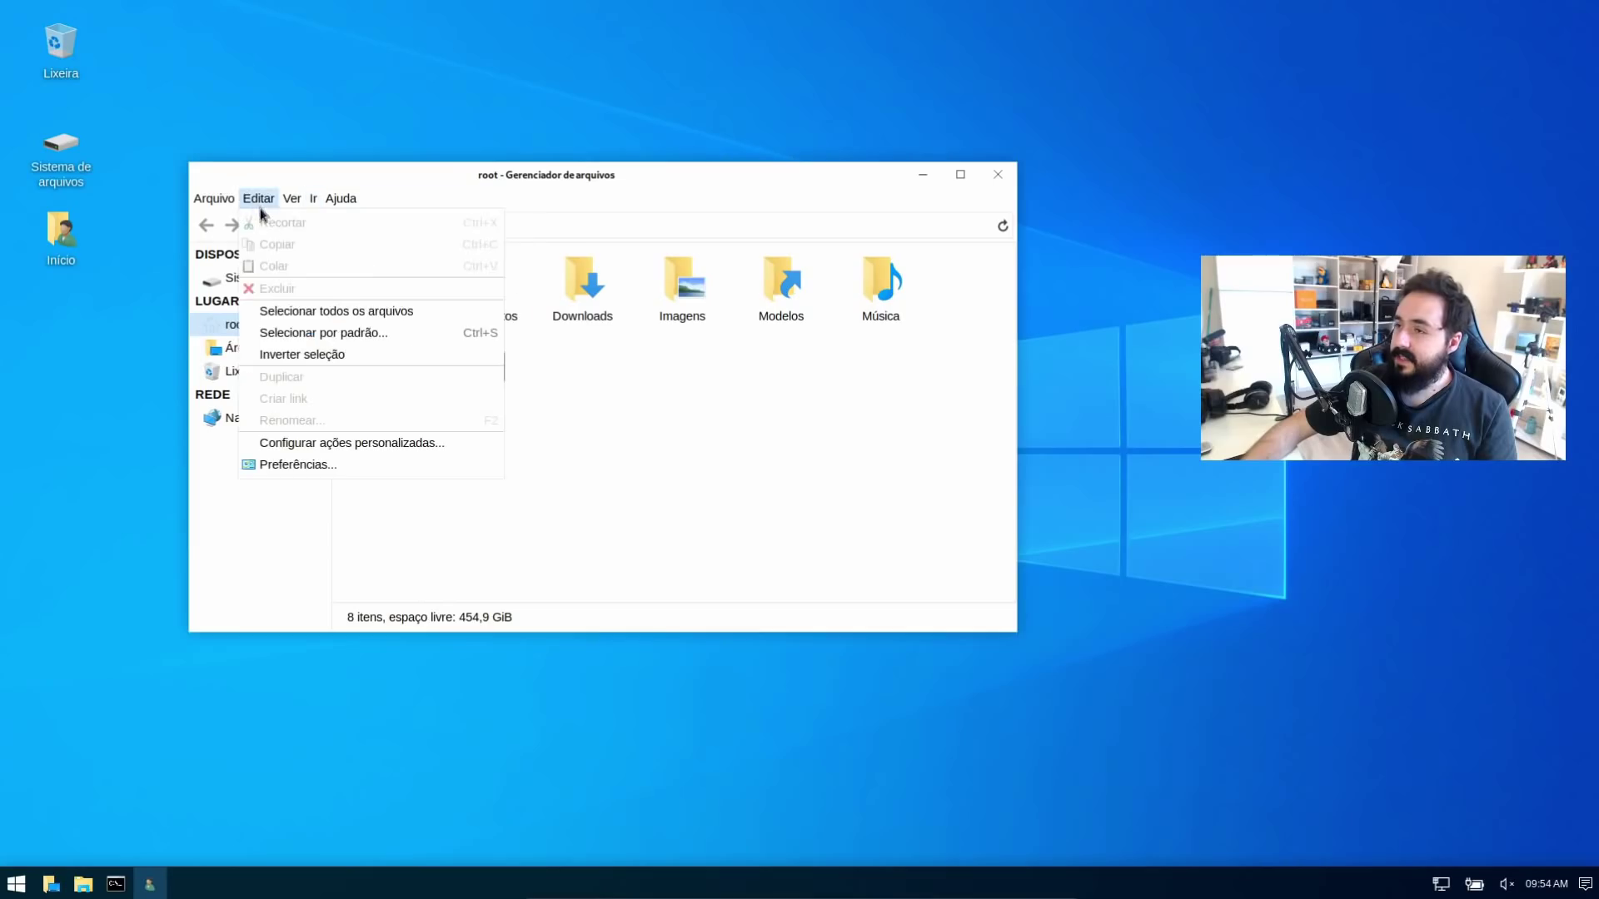
mouse_move(465, 276)
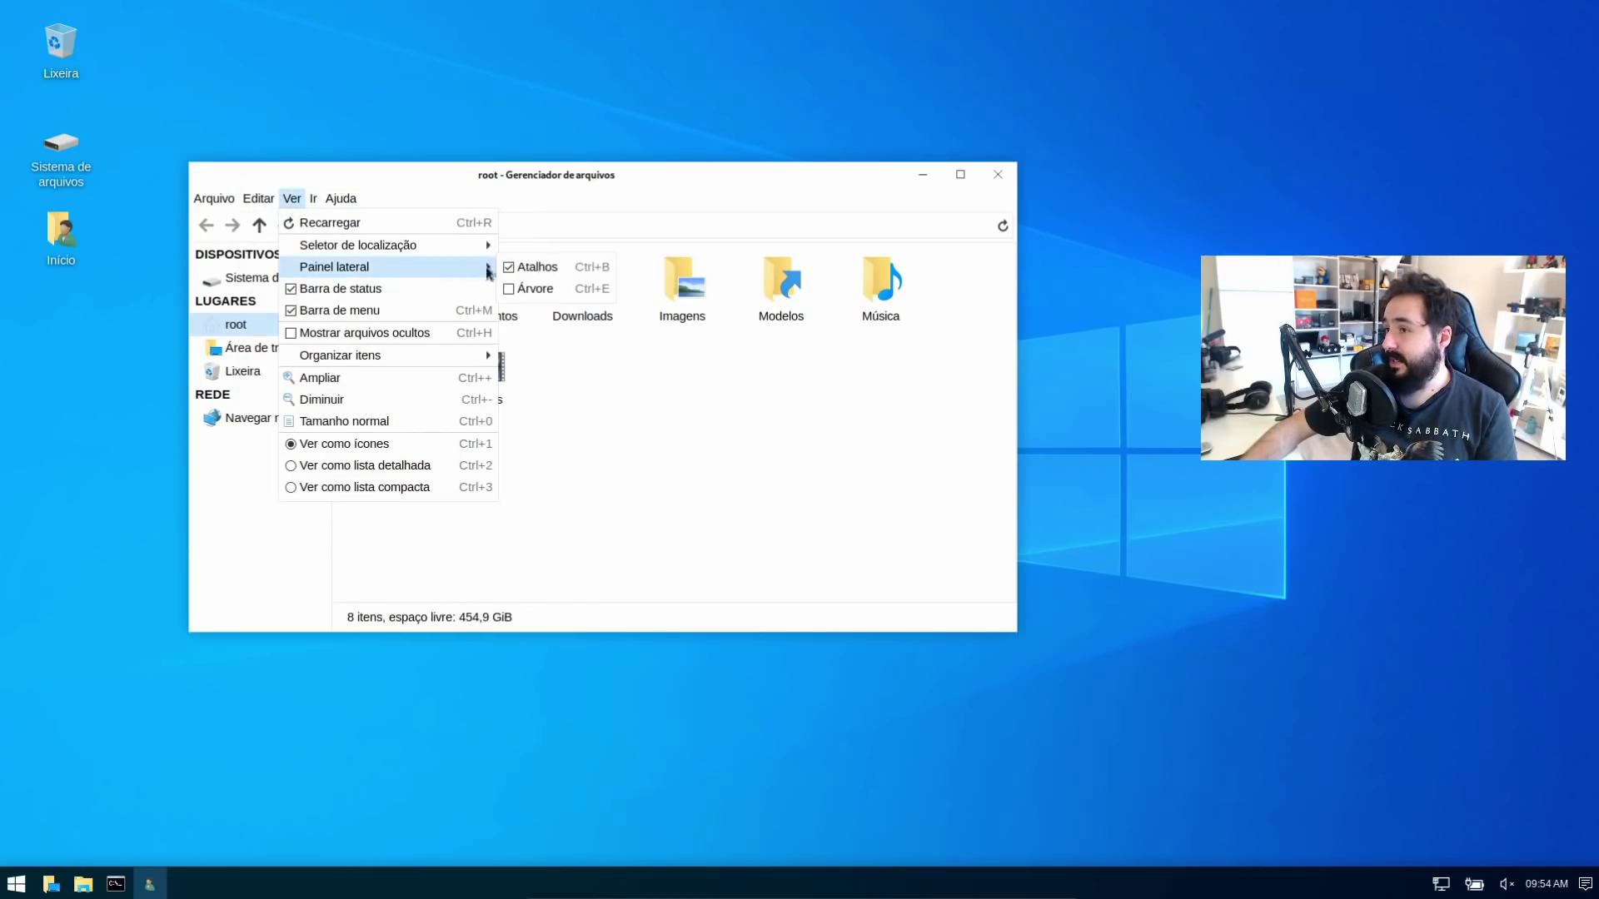
mouse_move(483, 245)
click(567, 245)
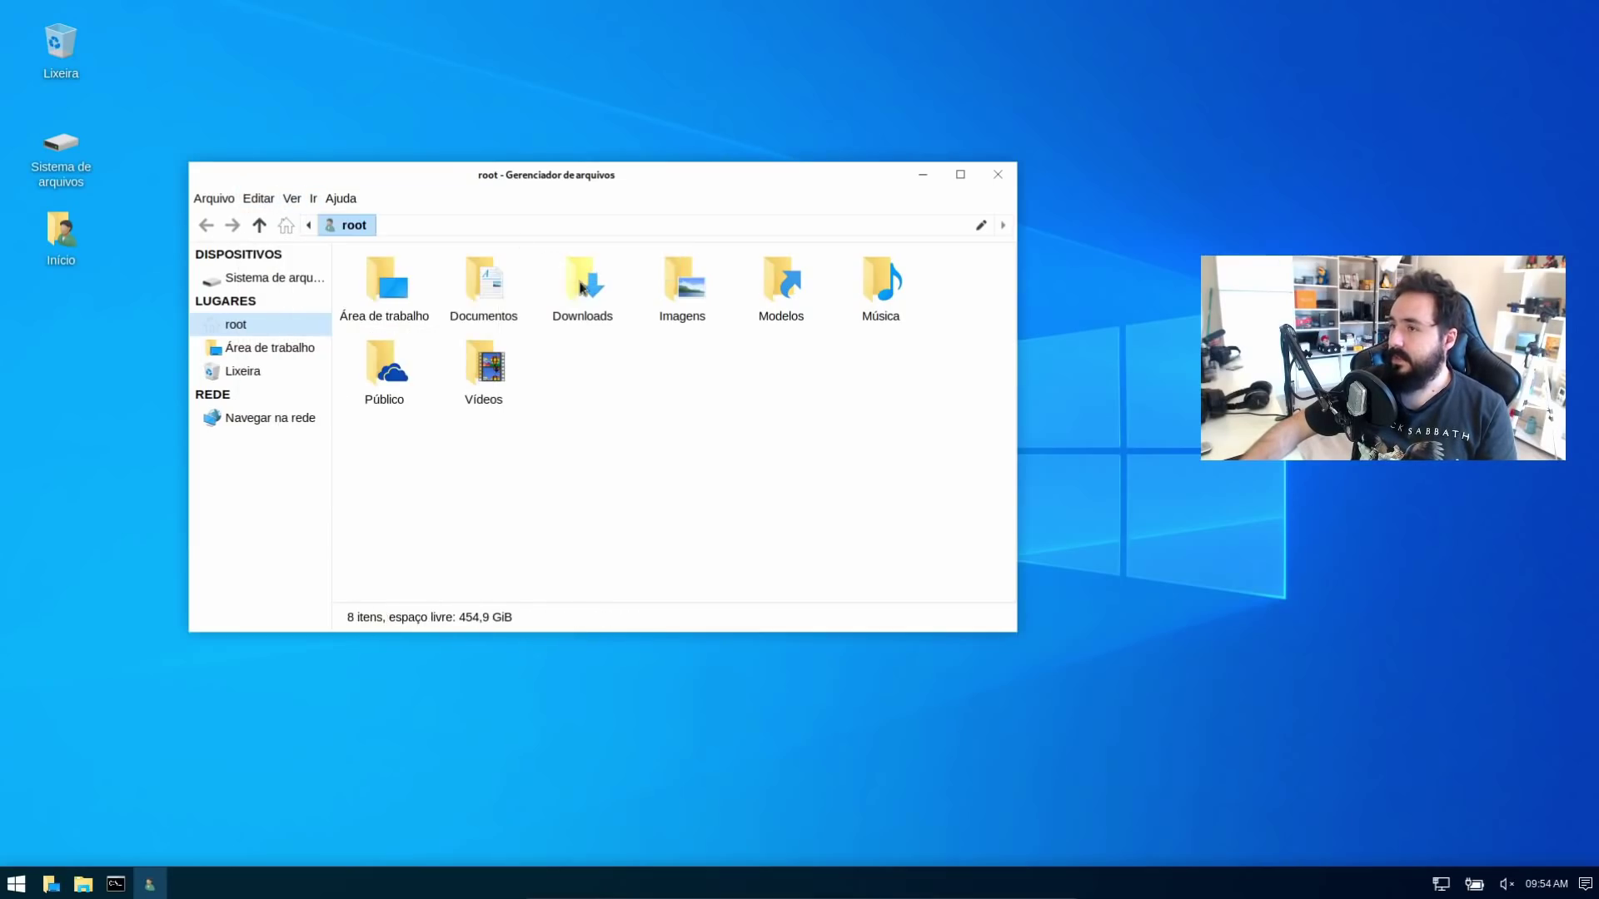
Browse into Documentos and back to /root, trying and cancelling text path editing
double_click(479, 293)
click(361, 226)
click(408, 231)
key(ctrl+l)
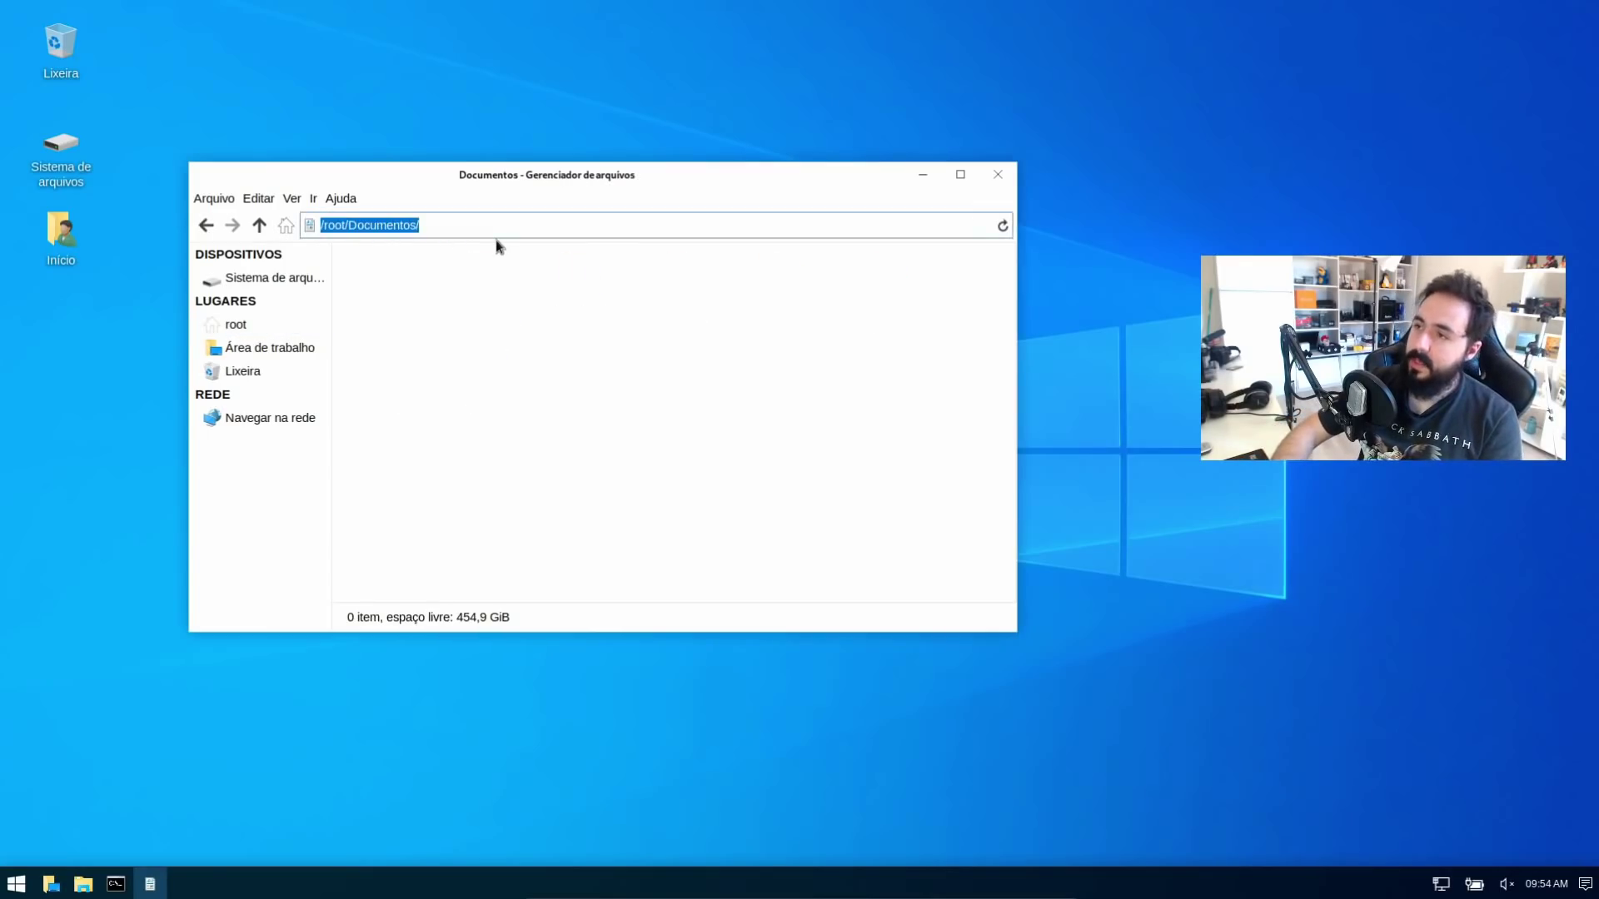
key(Escape)
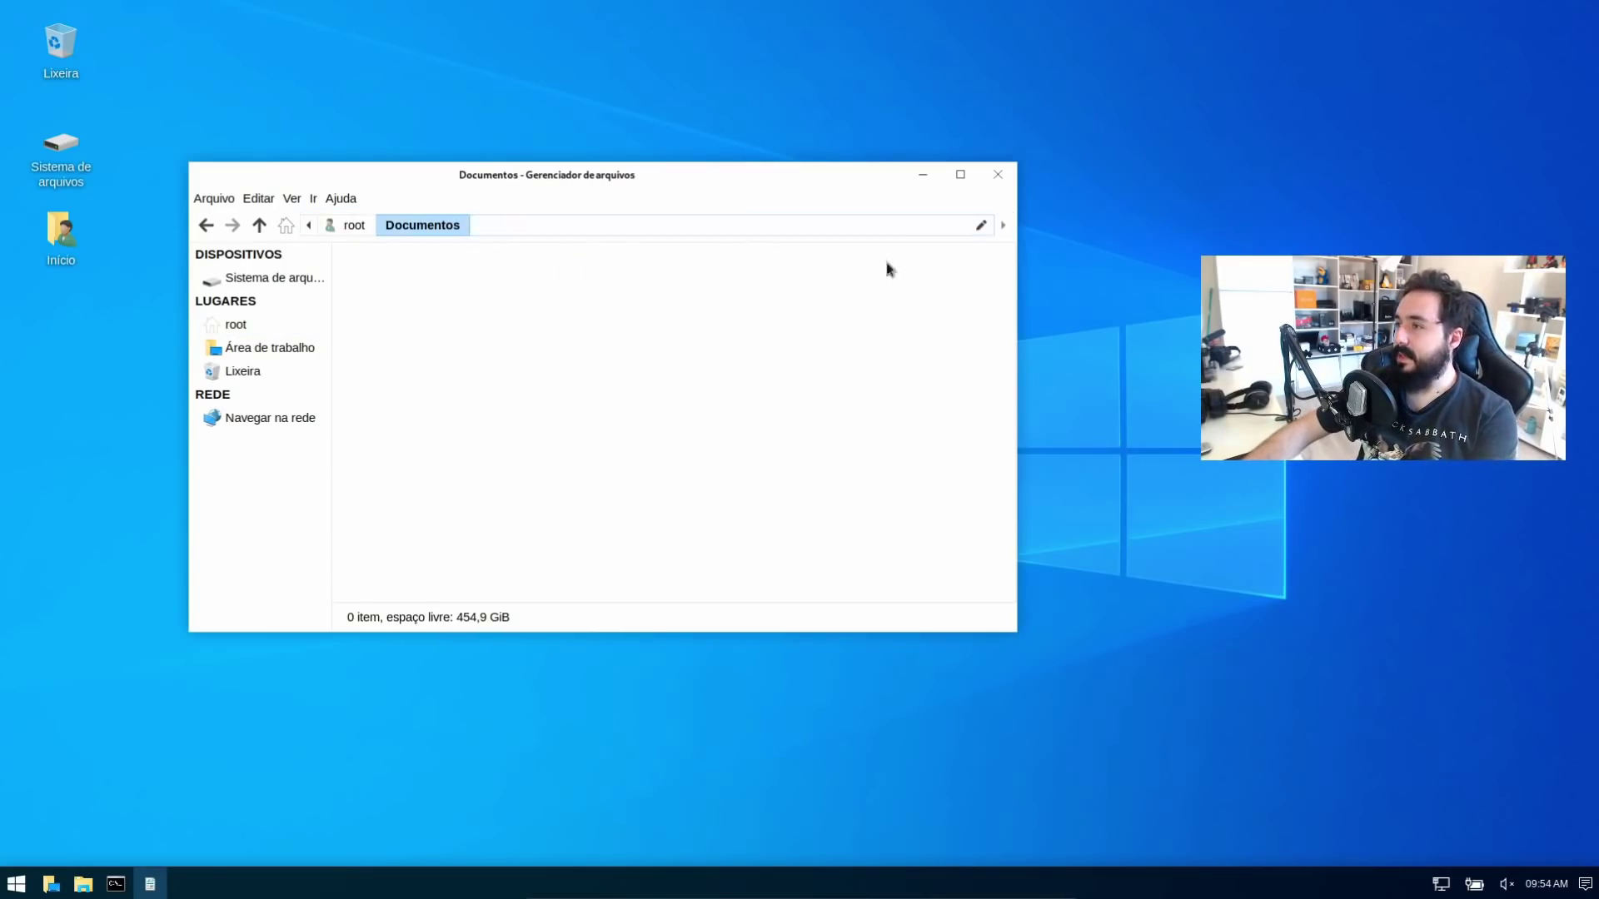
click(981, 226)
key(Escape)
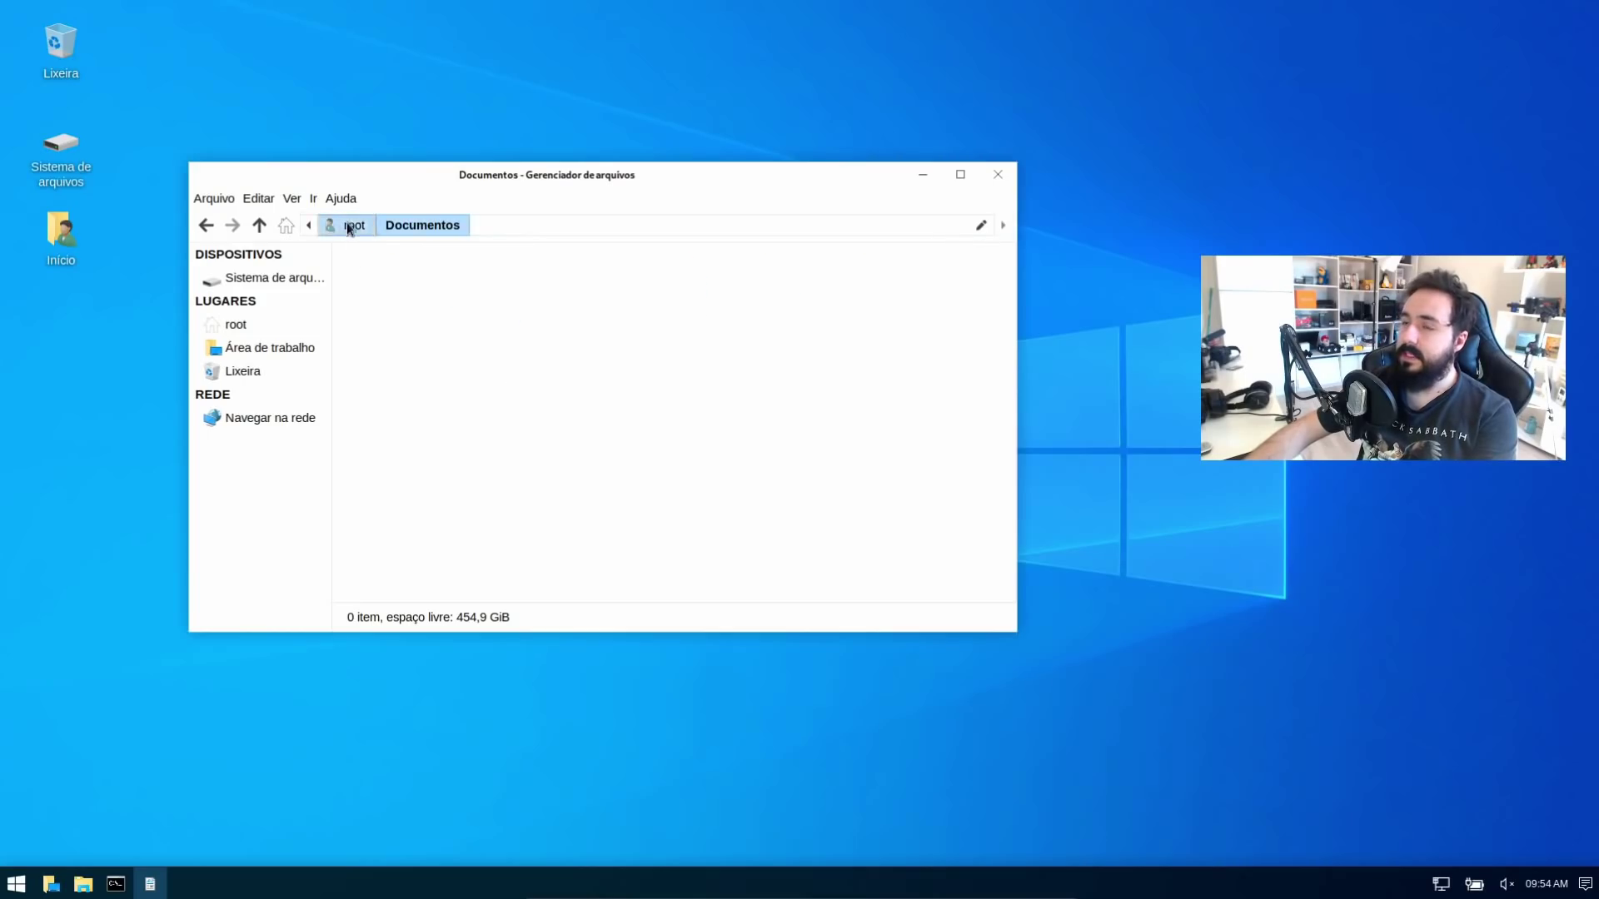
click(351, 226)
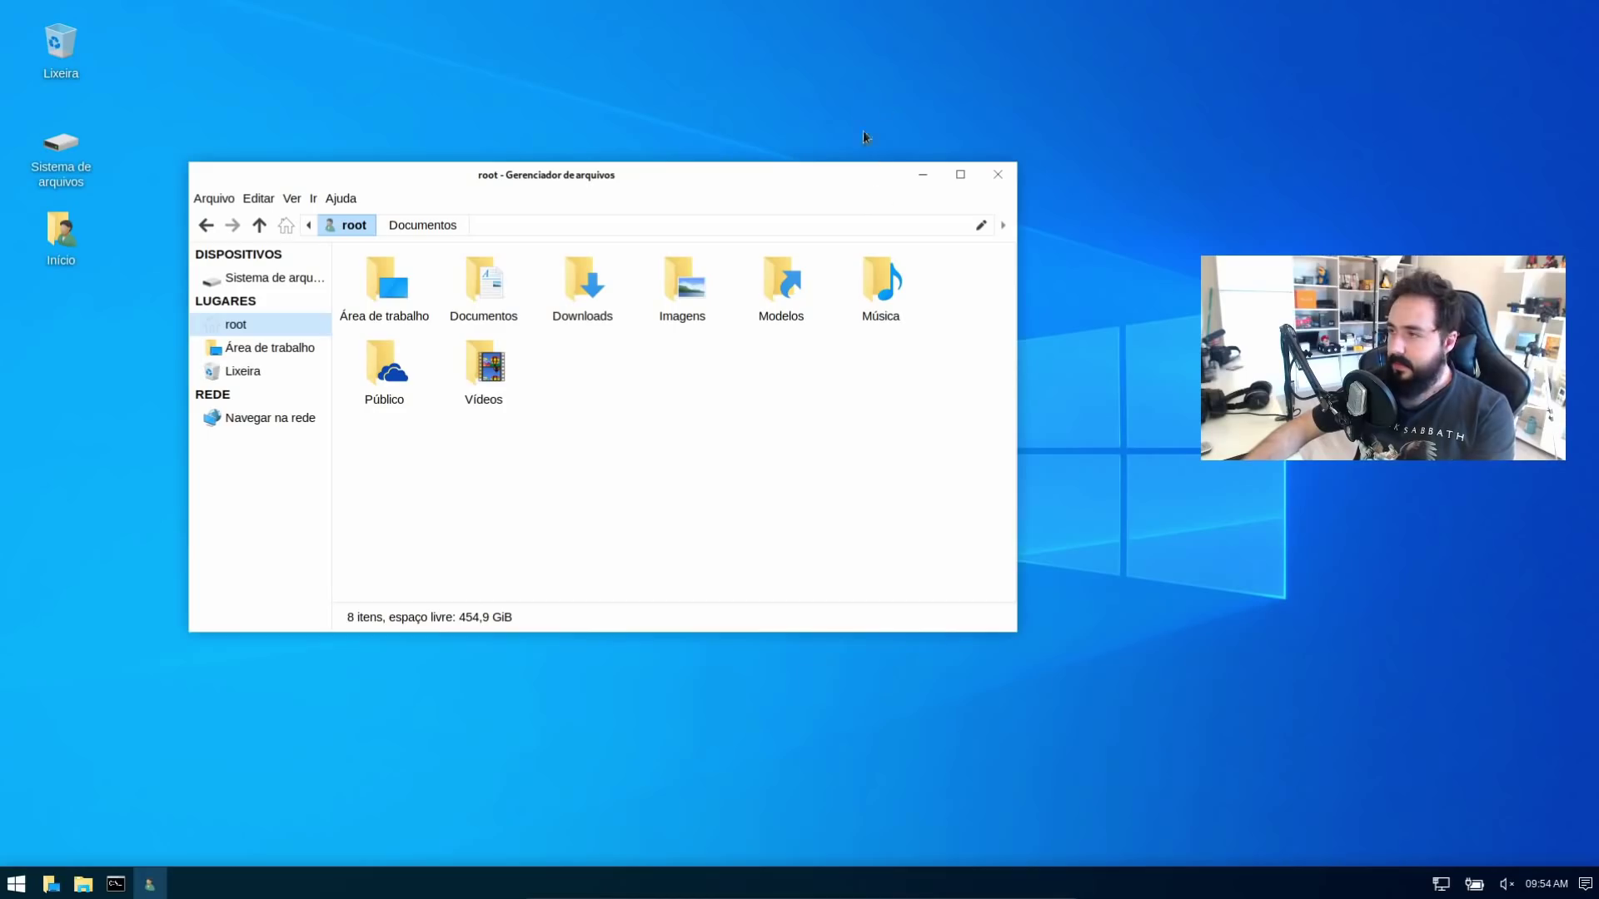
Close Thunar and reopen the root home folder via Abrir pasta
click(998, 176)
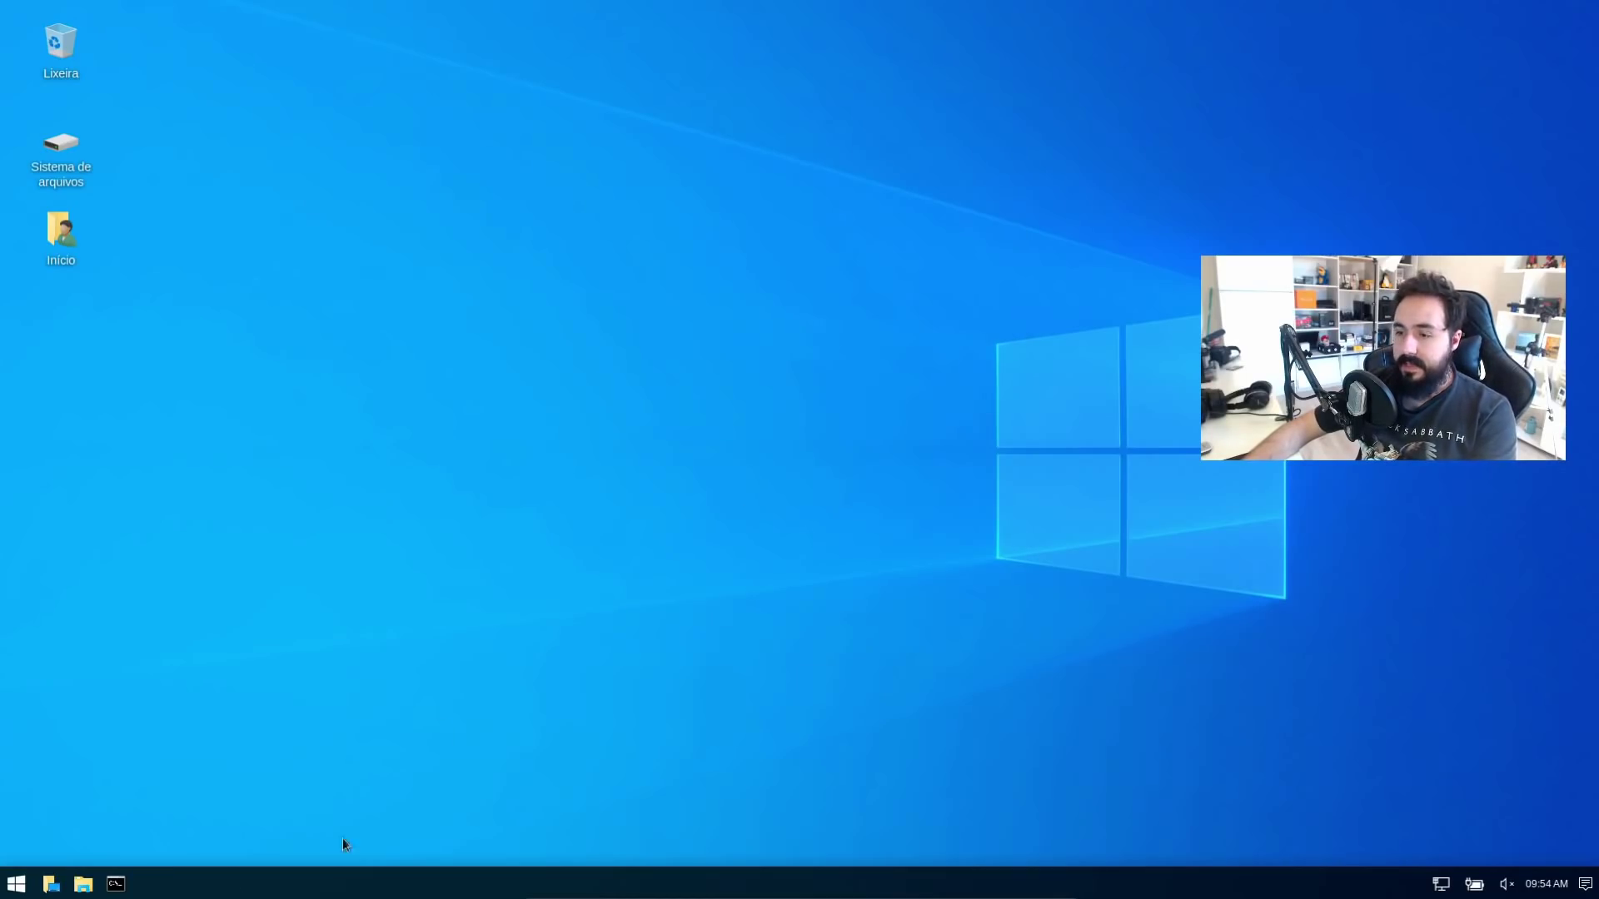
click(84, 883)
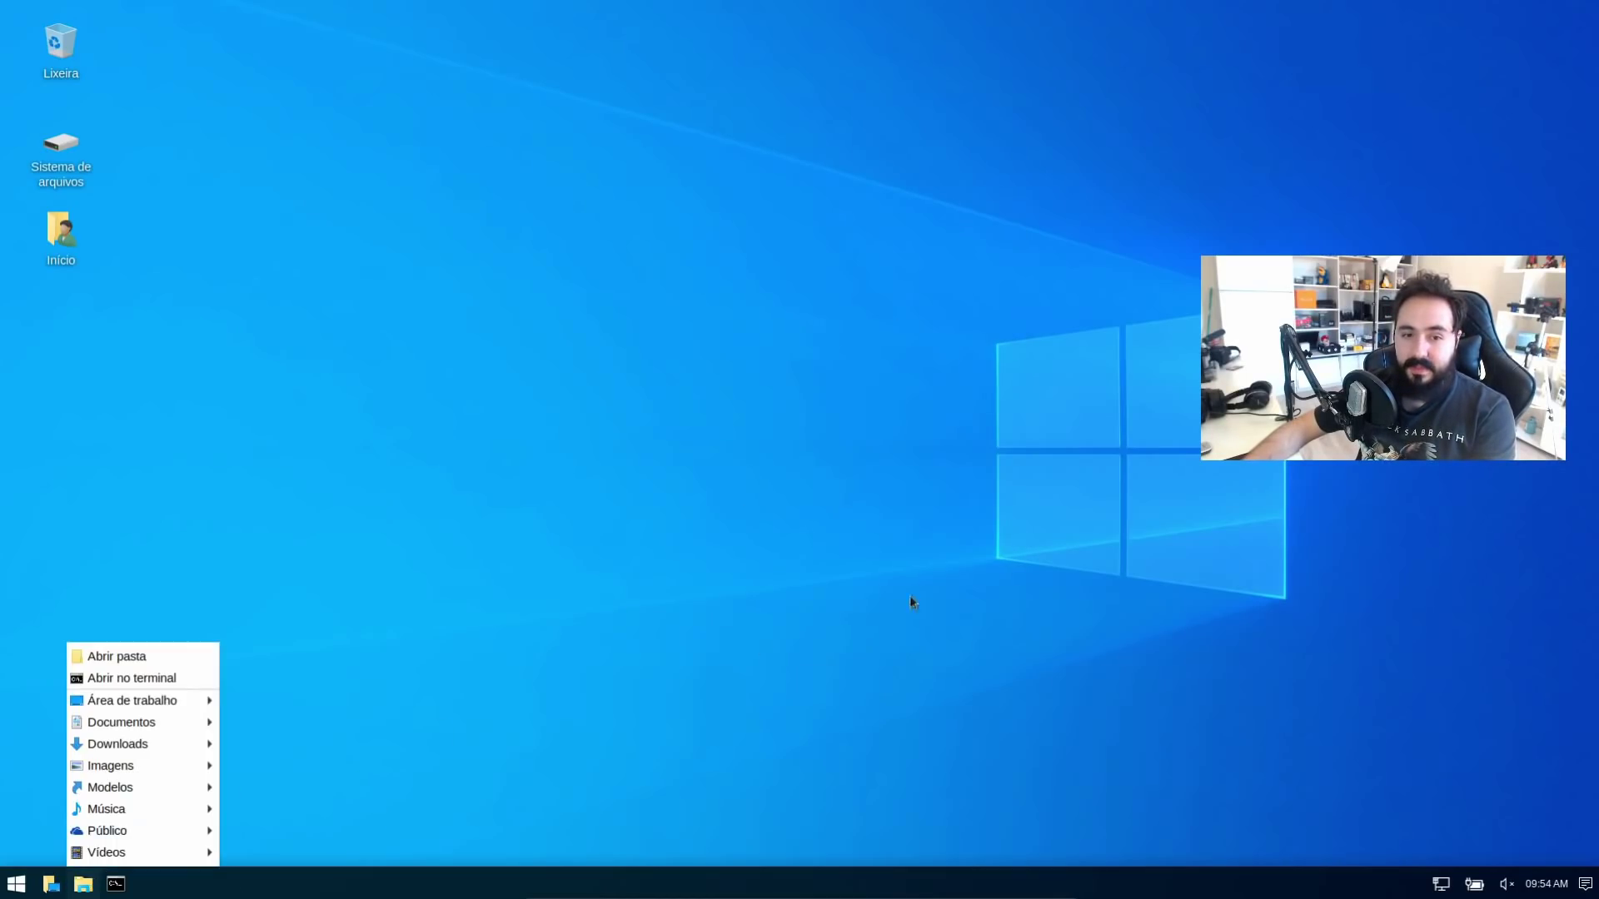
click(117, 656)
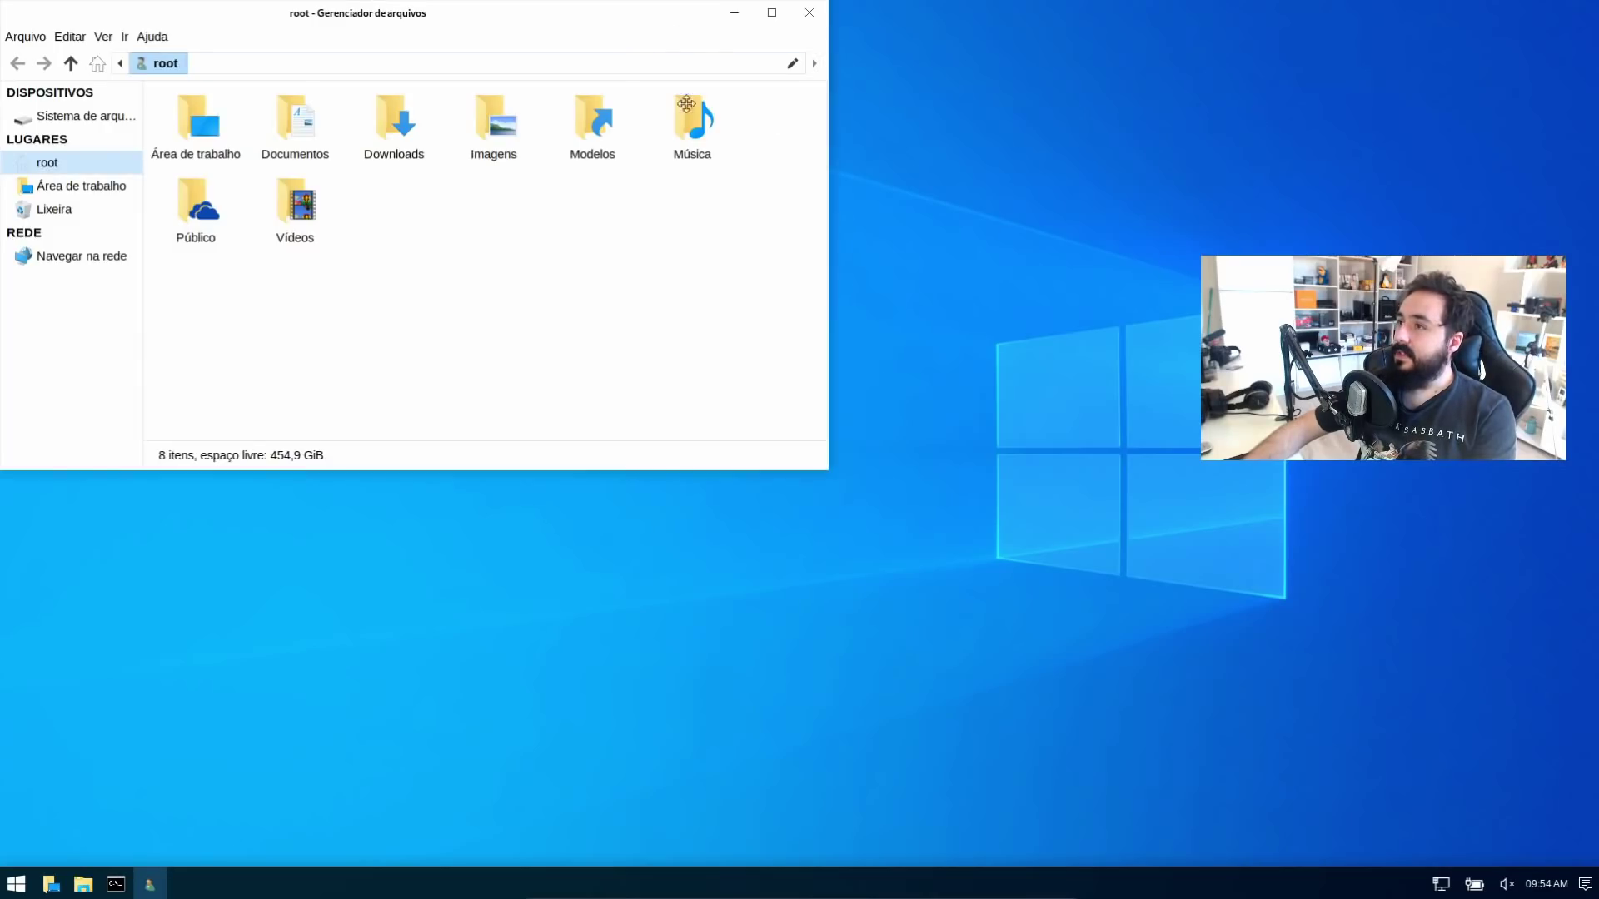
Open the Windows-style Start menu and scroll through its app list
click(17, 883)
scroll(109, 718, down, 5)
scroll(145, 773, up, 5)
scroll(146, 774, down, 7)
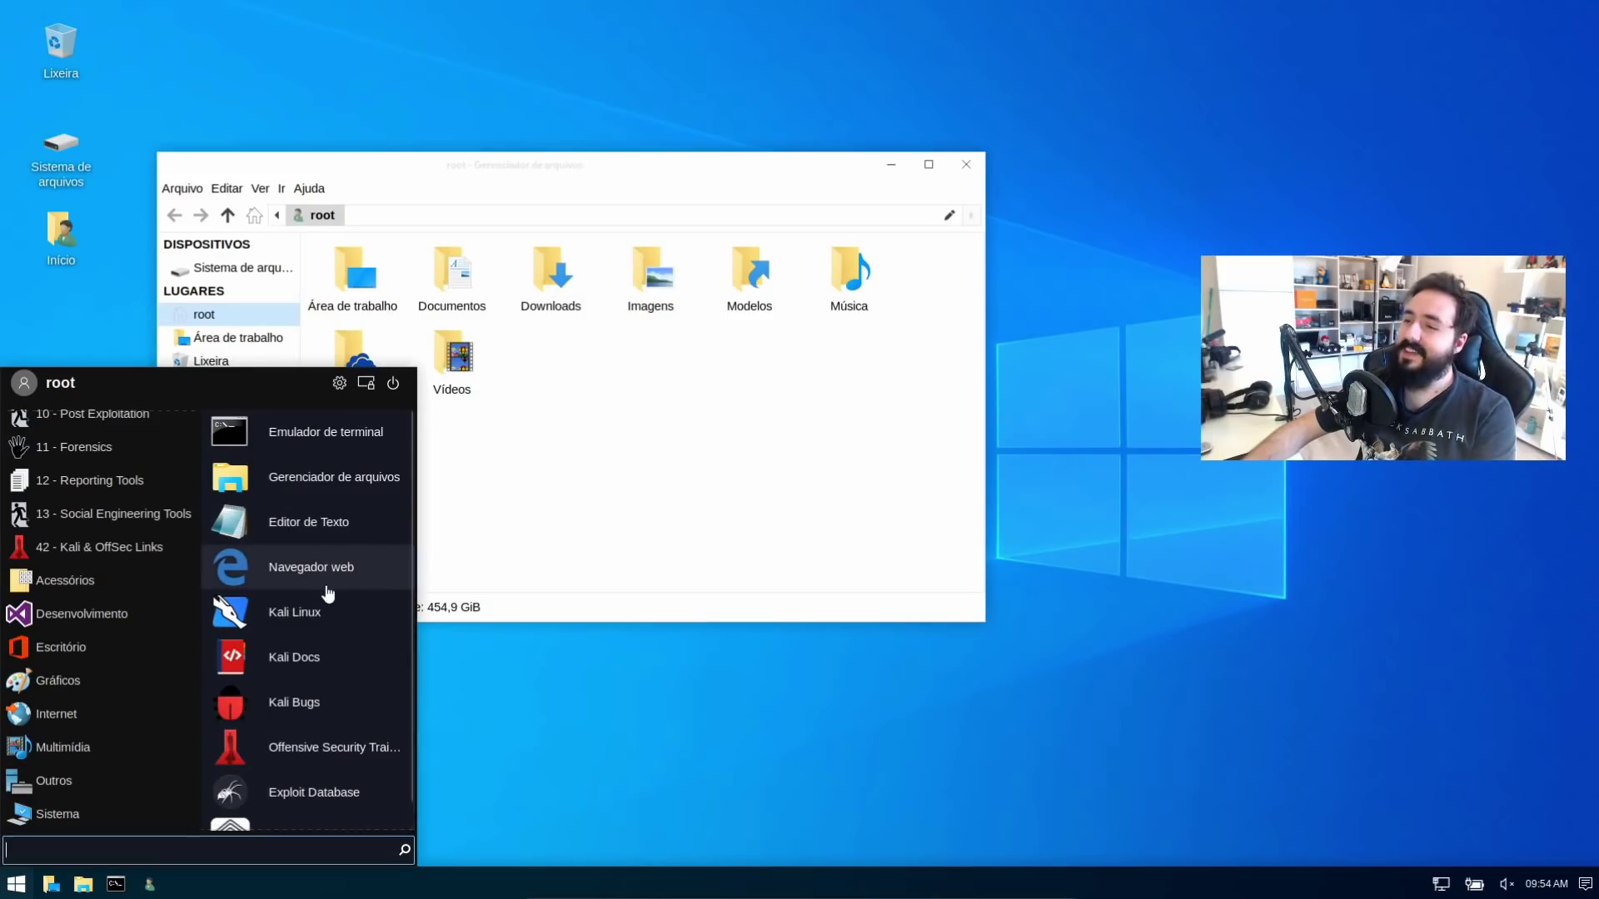
Launch Firefox via Navegador web, move, maximize and restore it, then close it
click(674, 460)
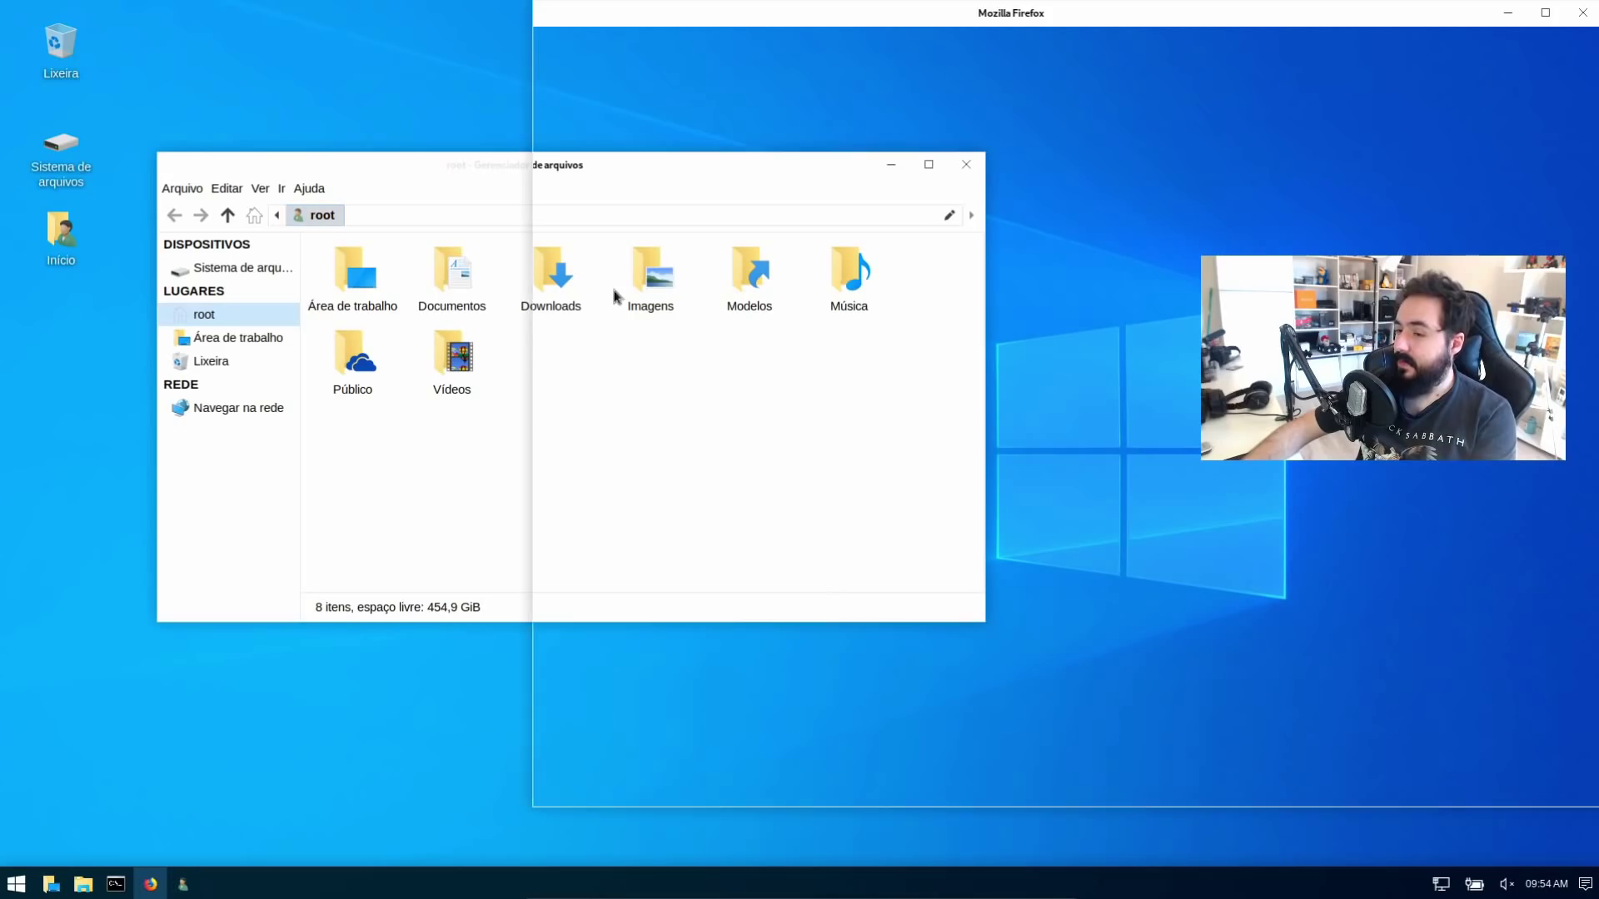
drag(1095, 17, 691, 31)
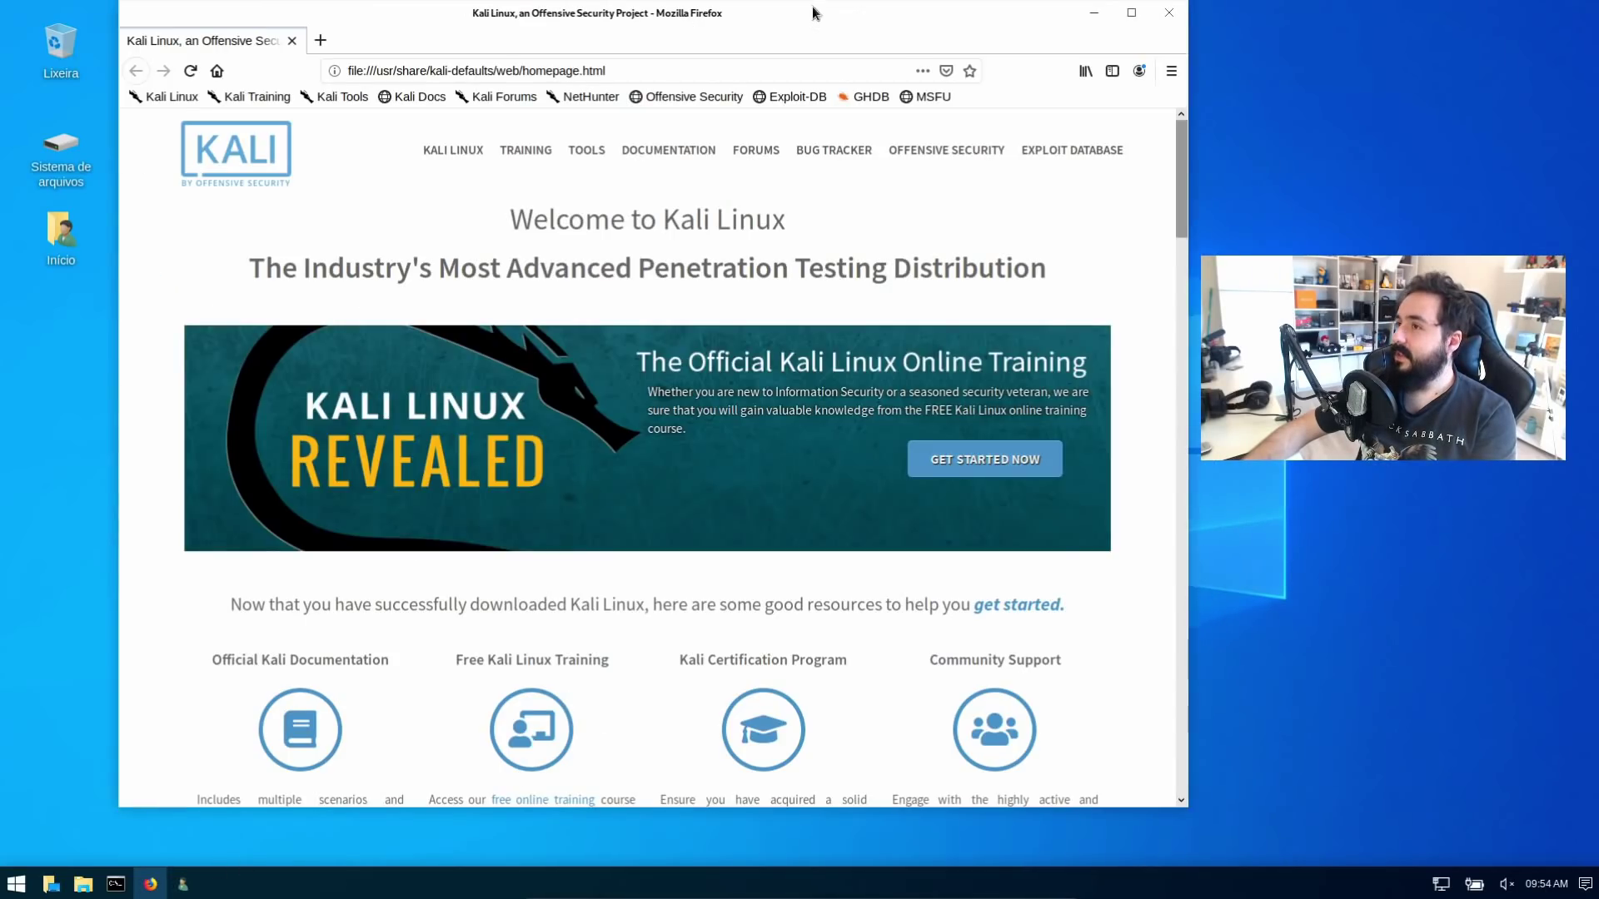
click(1131, 12)
click(1530, 16)
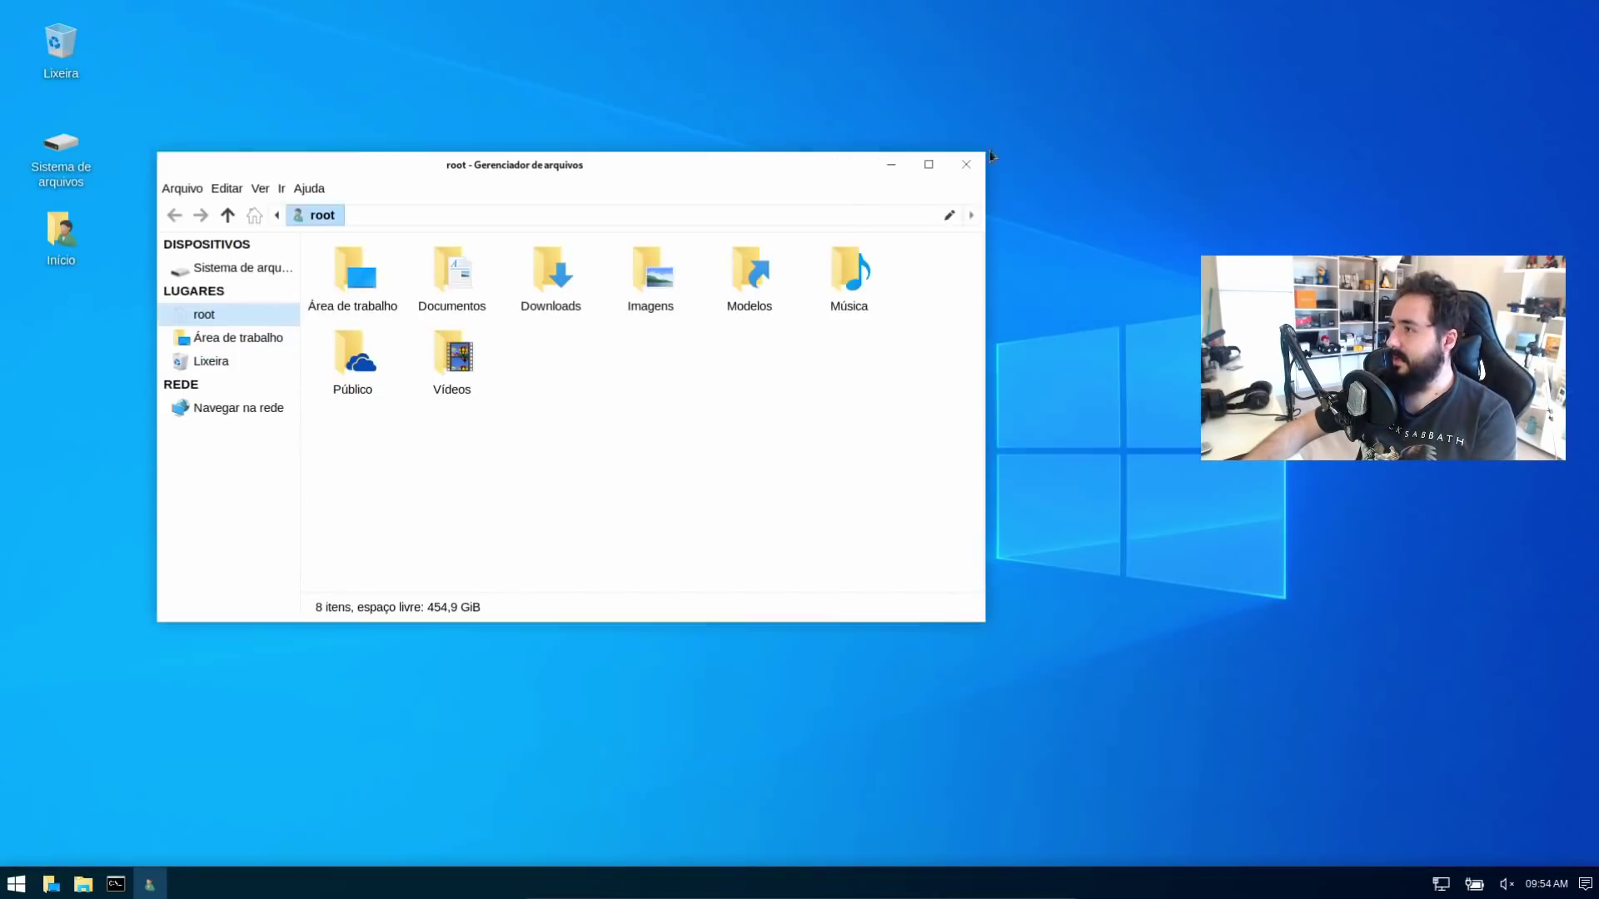
click(966, 166)
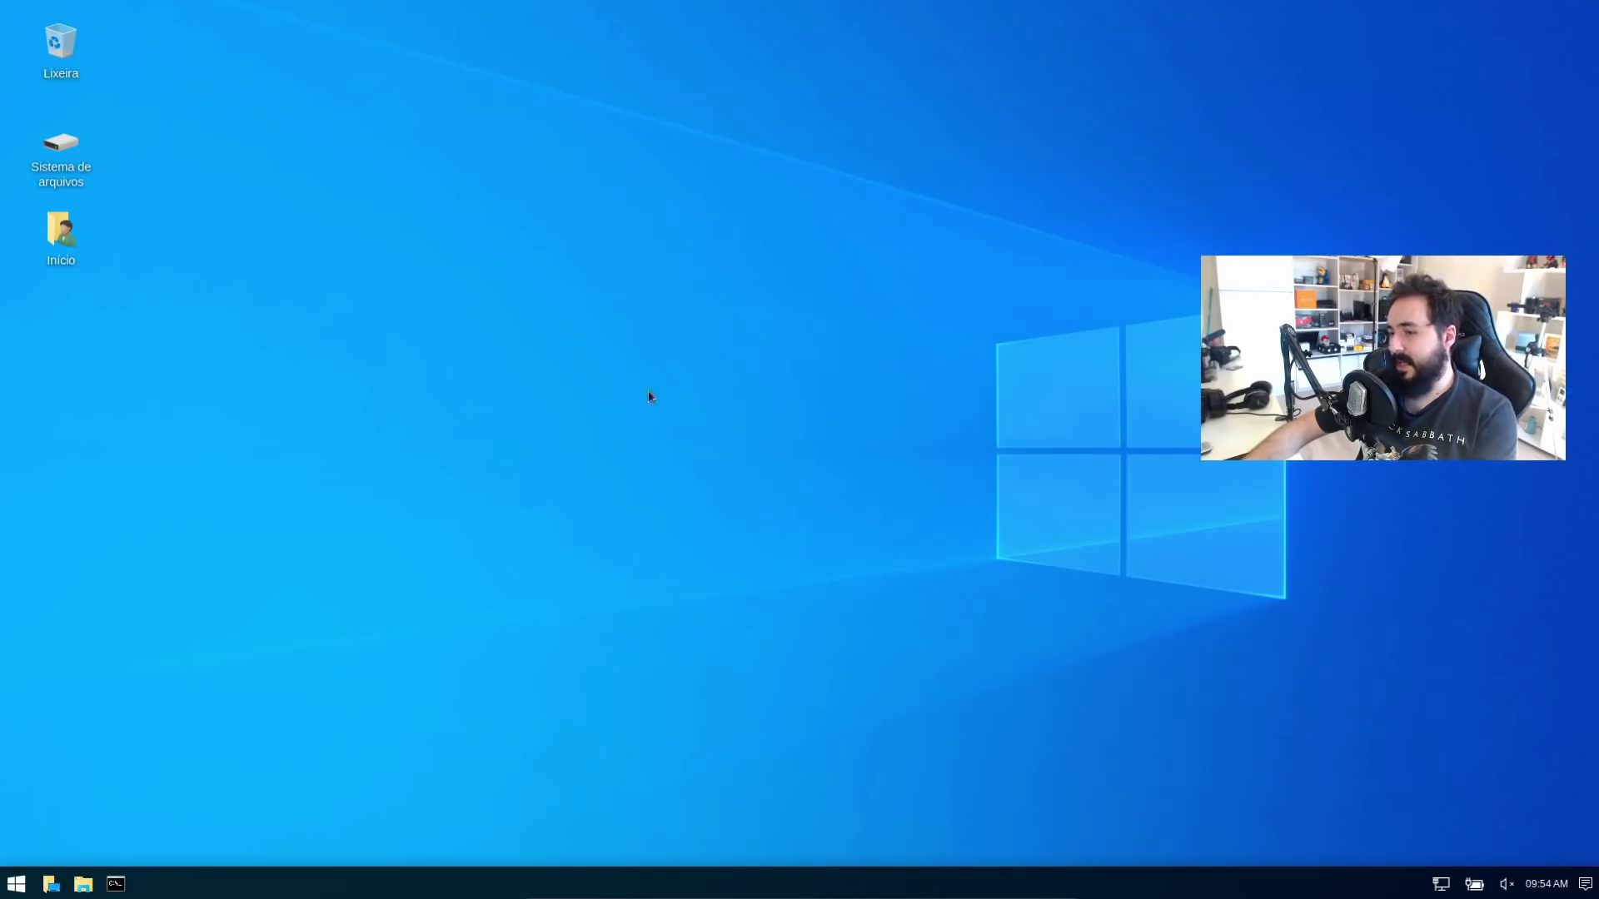
Launch Emulador de terminal from Desenvolvimento, place it, and type 'syudo apt install power'
click(16, 883)
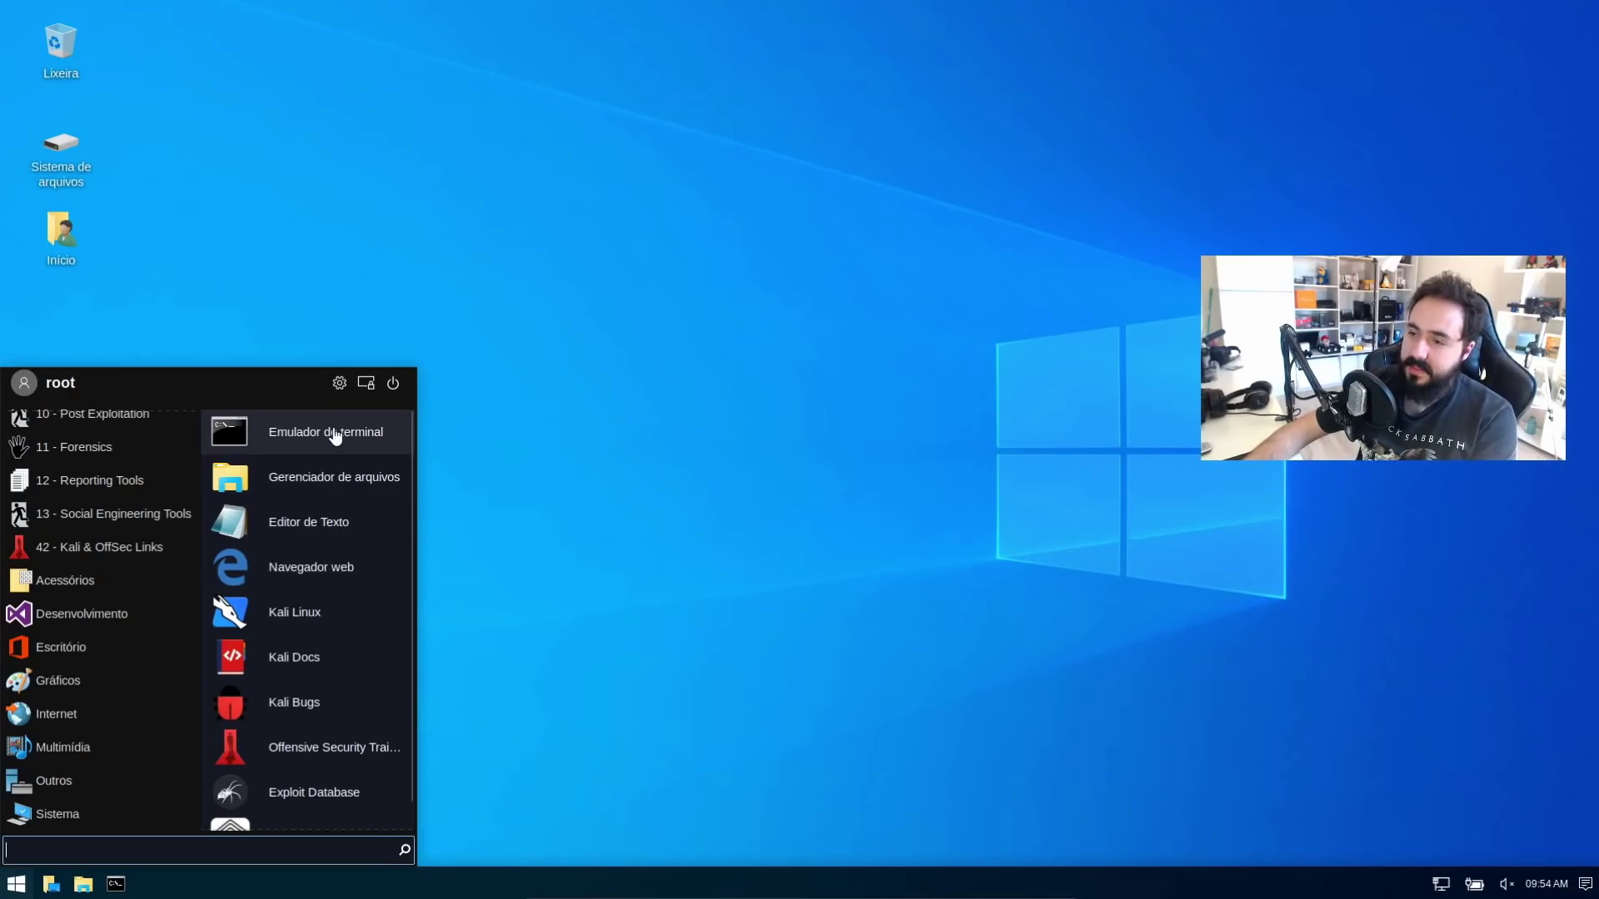
click(101, 618)
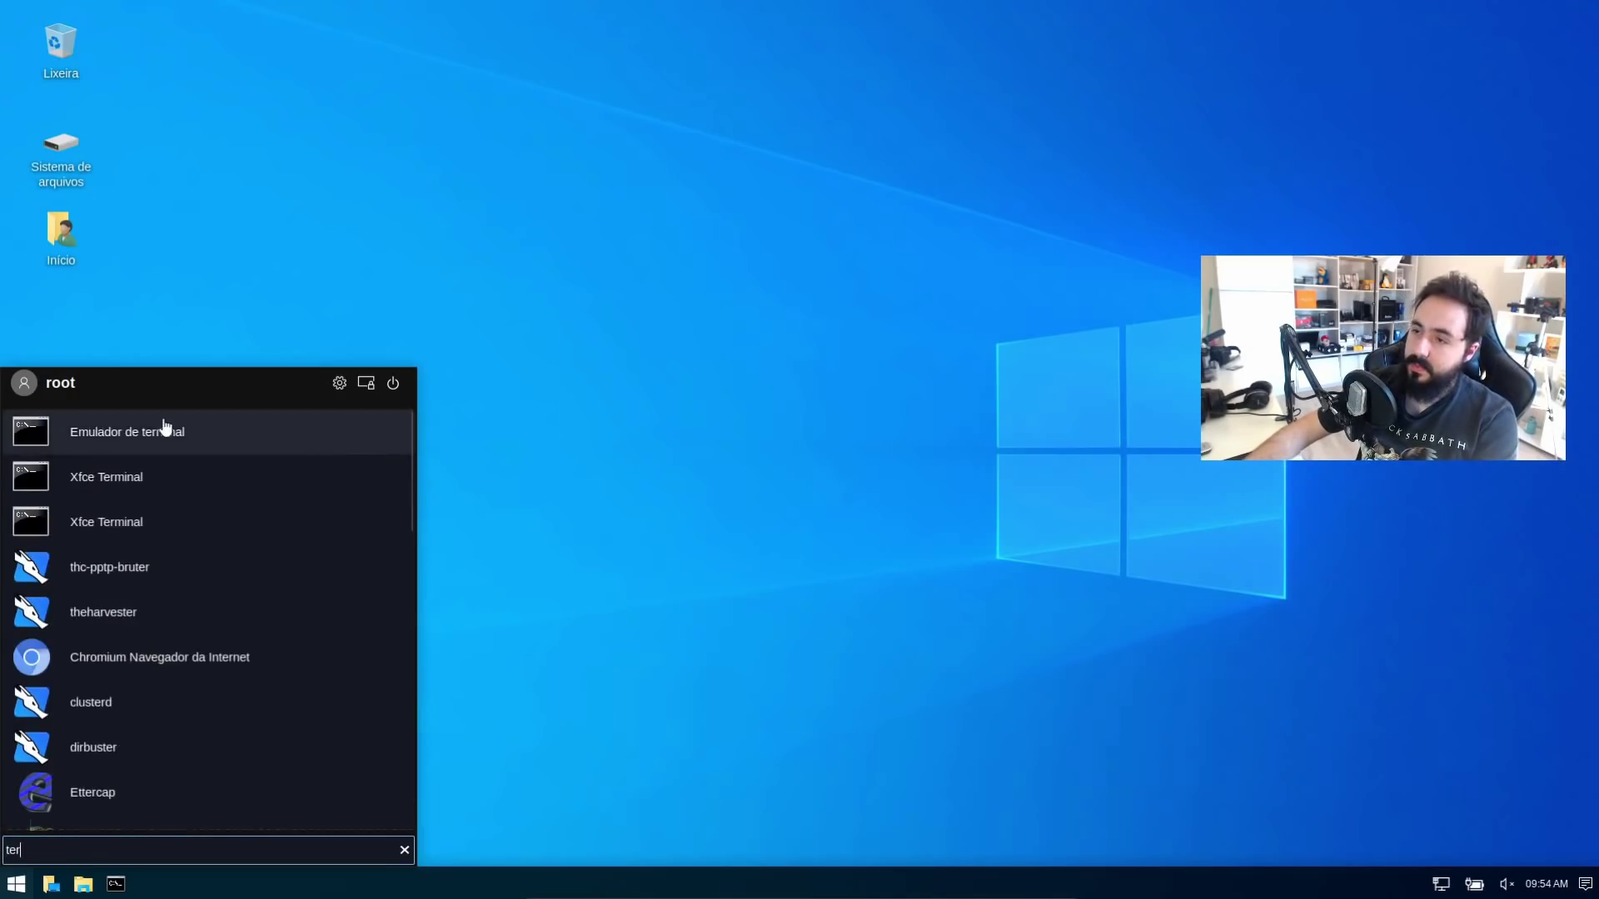
click(164, 429)
drag(652, 158, 633, 221)
text(syudo)
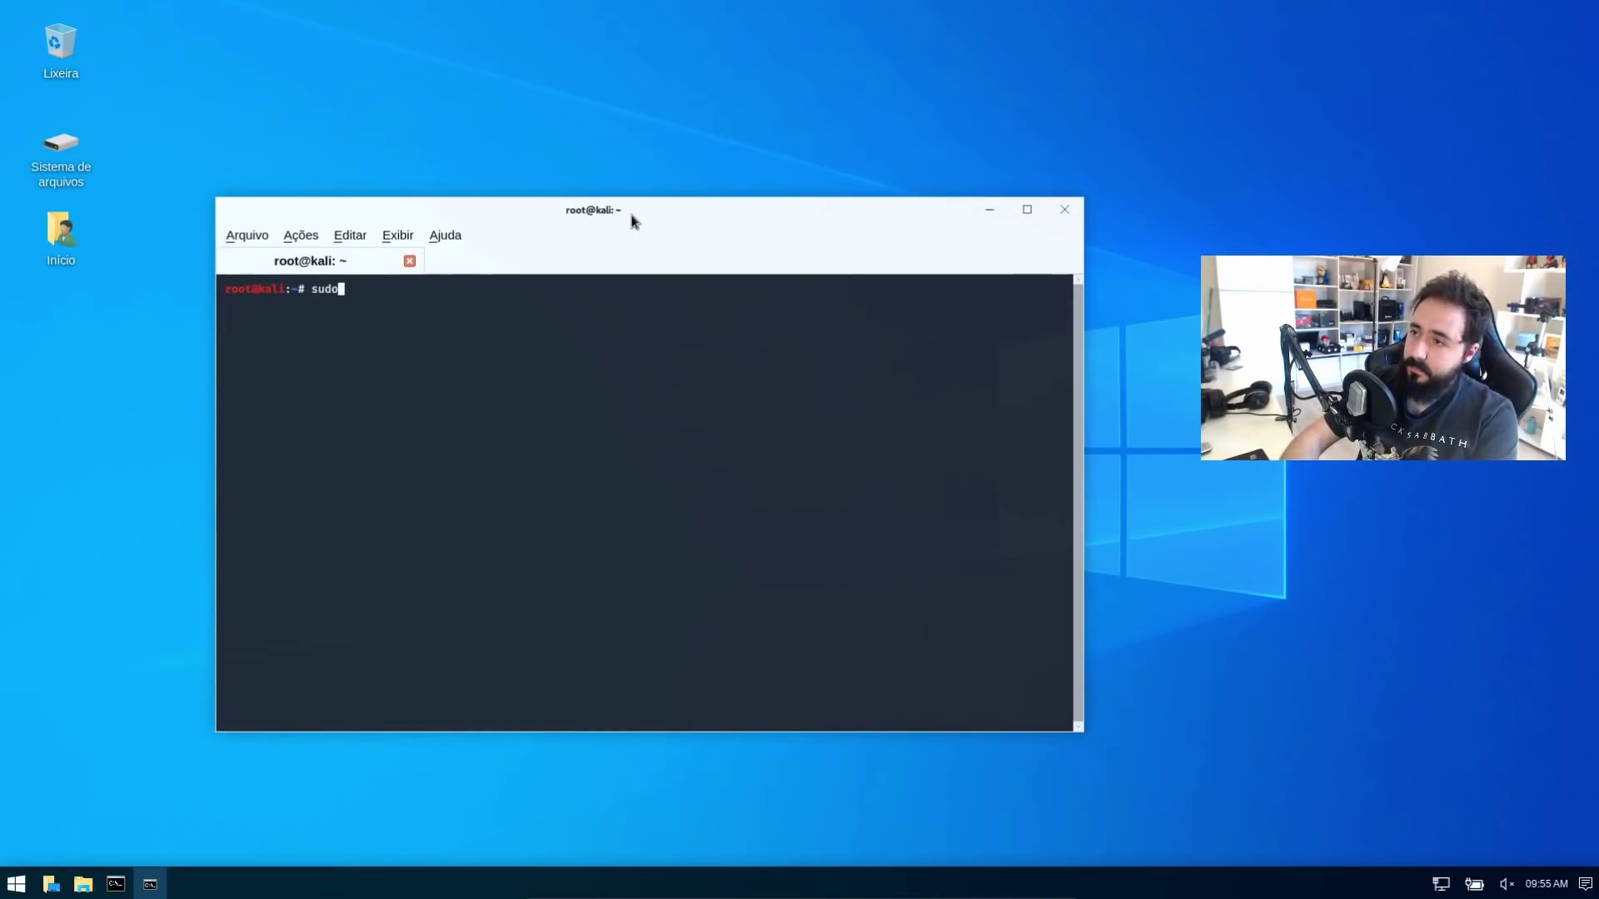
text( apt install power)
Complete the command as 'apt install powershell', run it, and answer S to download packages
key(BackSpace)
key(BackSpace)
key(BackSpace)
key(BackSpace)
text(owershell)
key(Return)
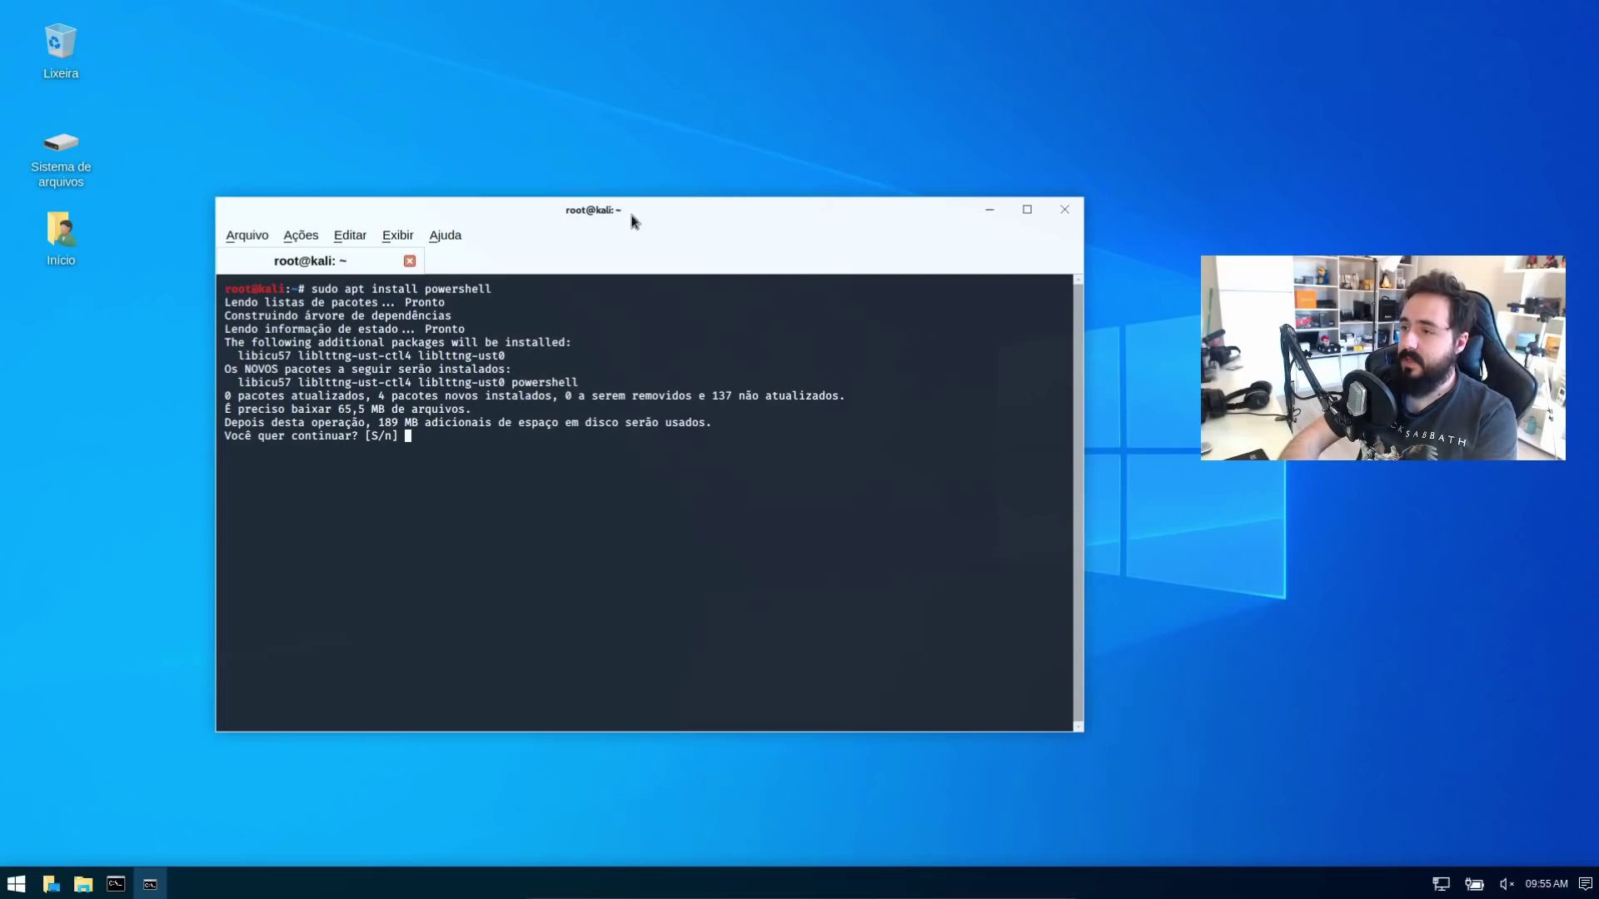
text(S)
key(Return)
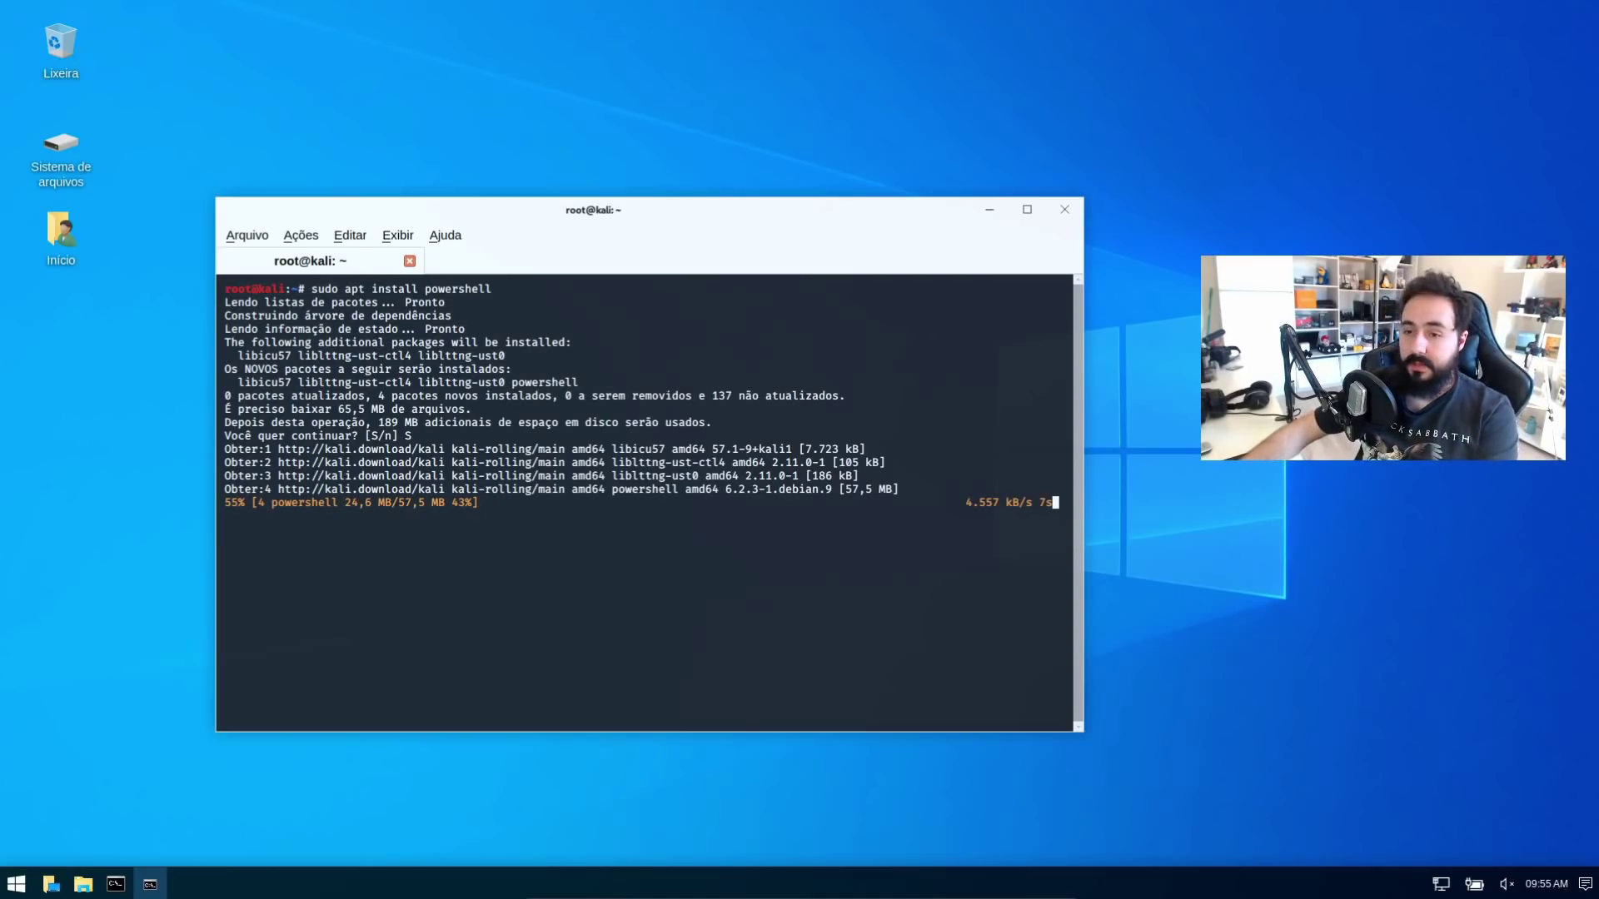
Check the panel's network, power, volume and calendar menus while the install runs
click(1444, 881)
click(1447, 882)
click(1474, 884)
click(1475, 884)
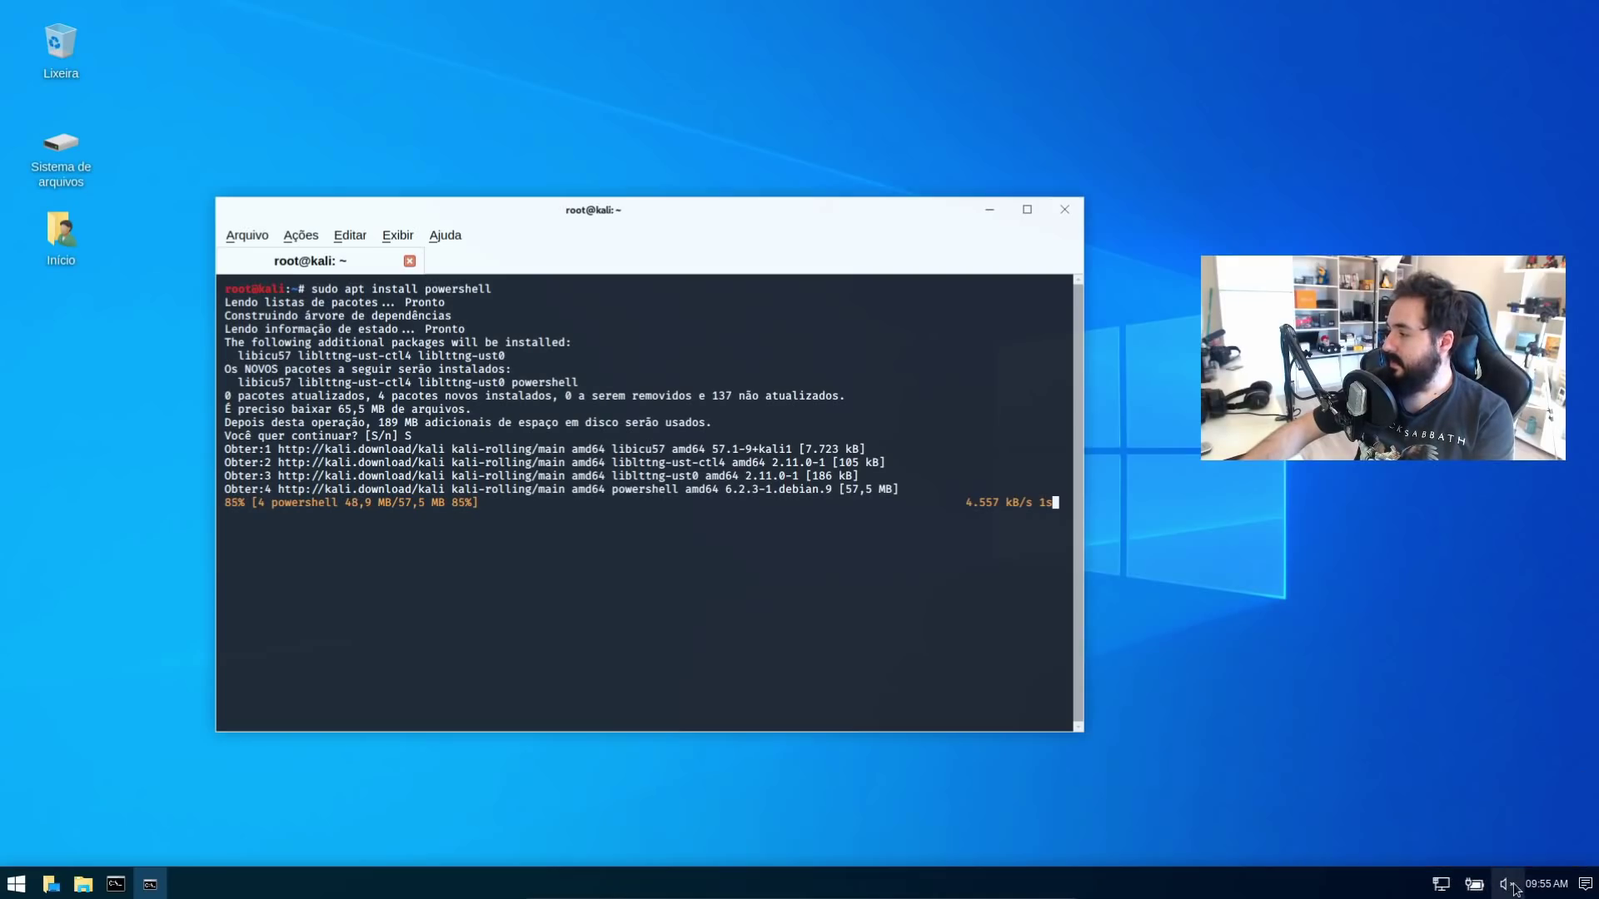
click(1508, 885)
click(1559, 886)
click(1560, 887)
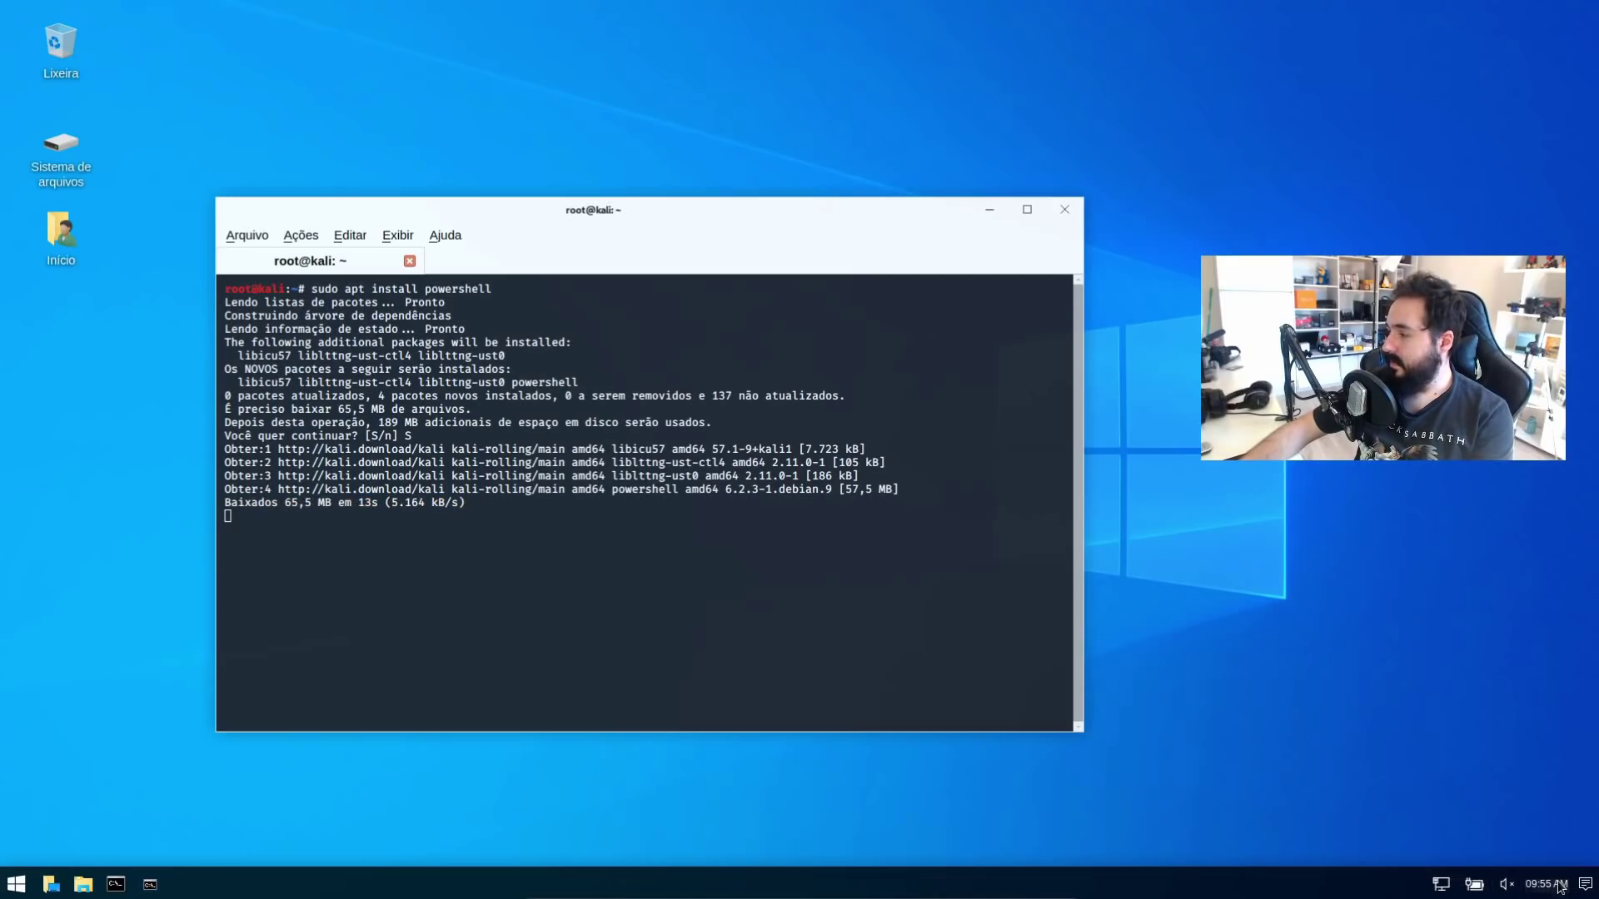
click(1560, 887)
Search the application menu for 'confi' to find the settings manager
key(super)
text(confi)
key(Down)
key(Down)
key(Down)
key(Down)
key(Down)
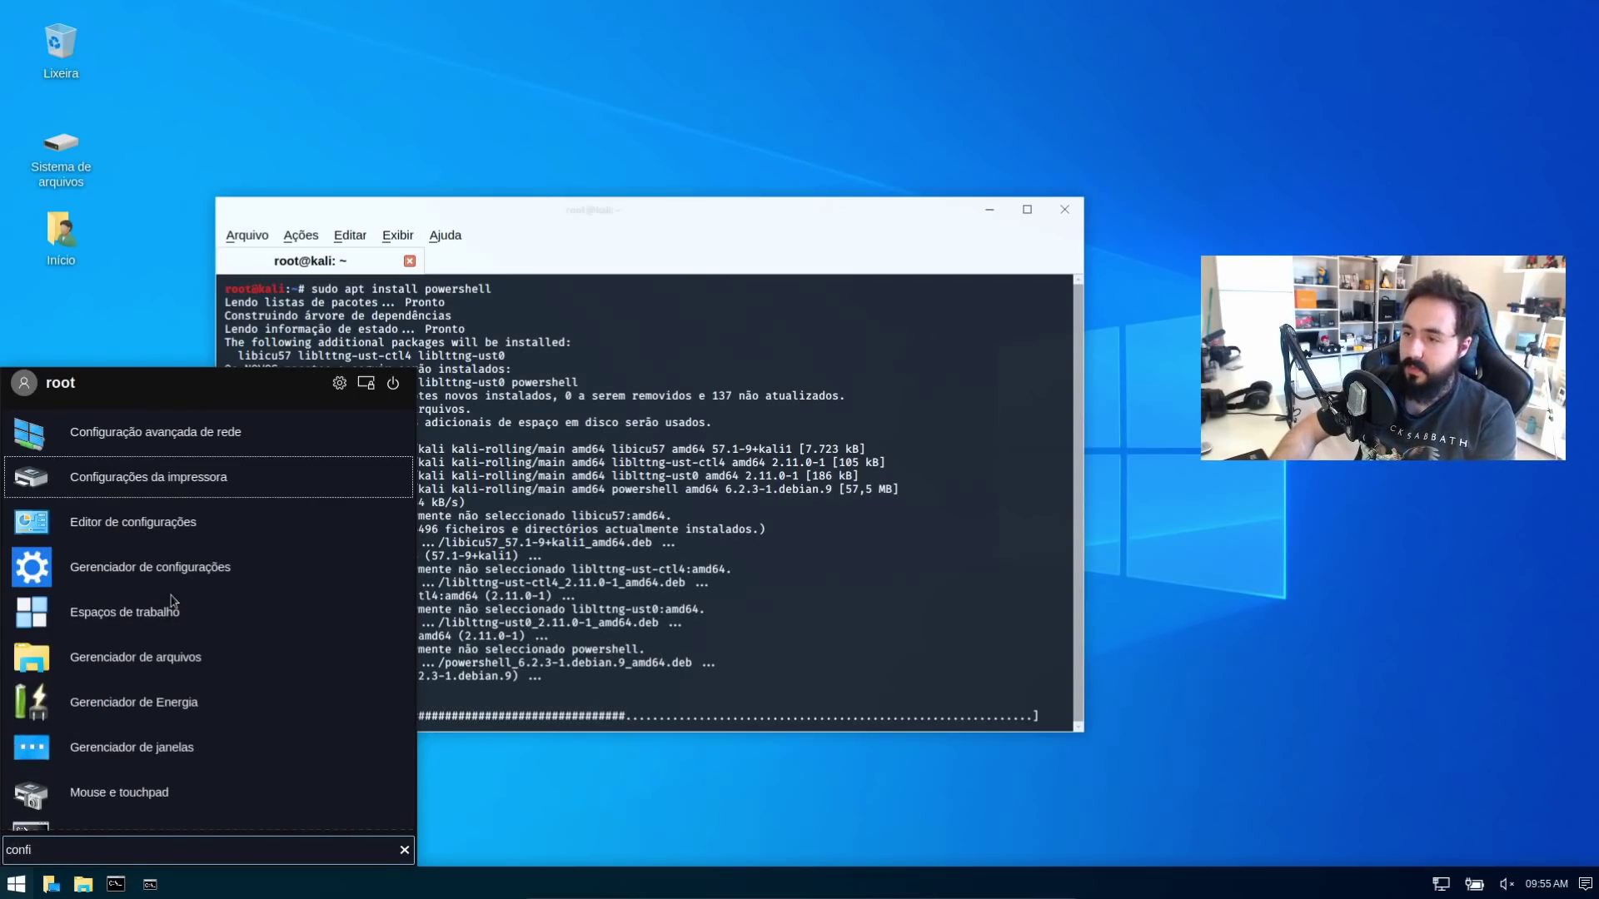
Open the Settings Manager and its Aparência settings
key(Up)
key(Up)
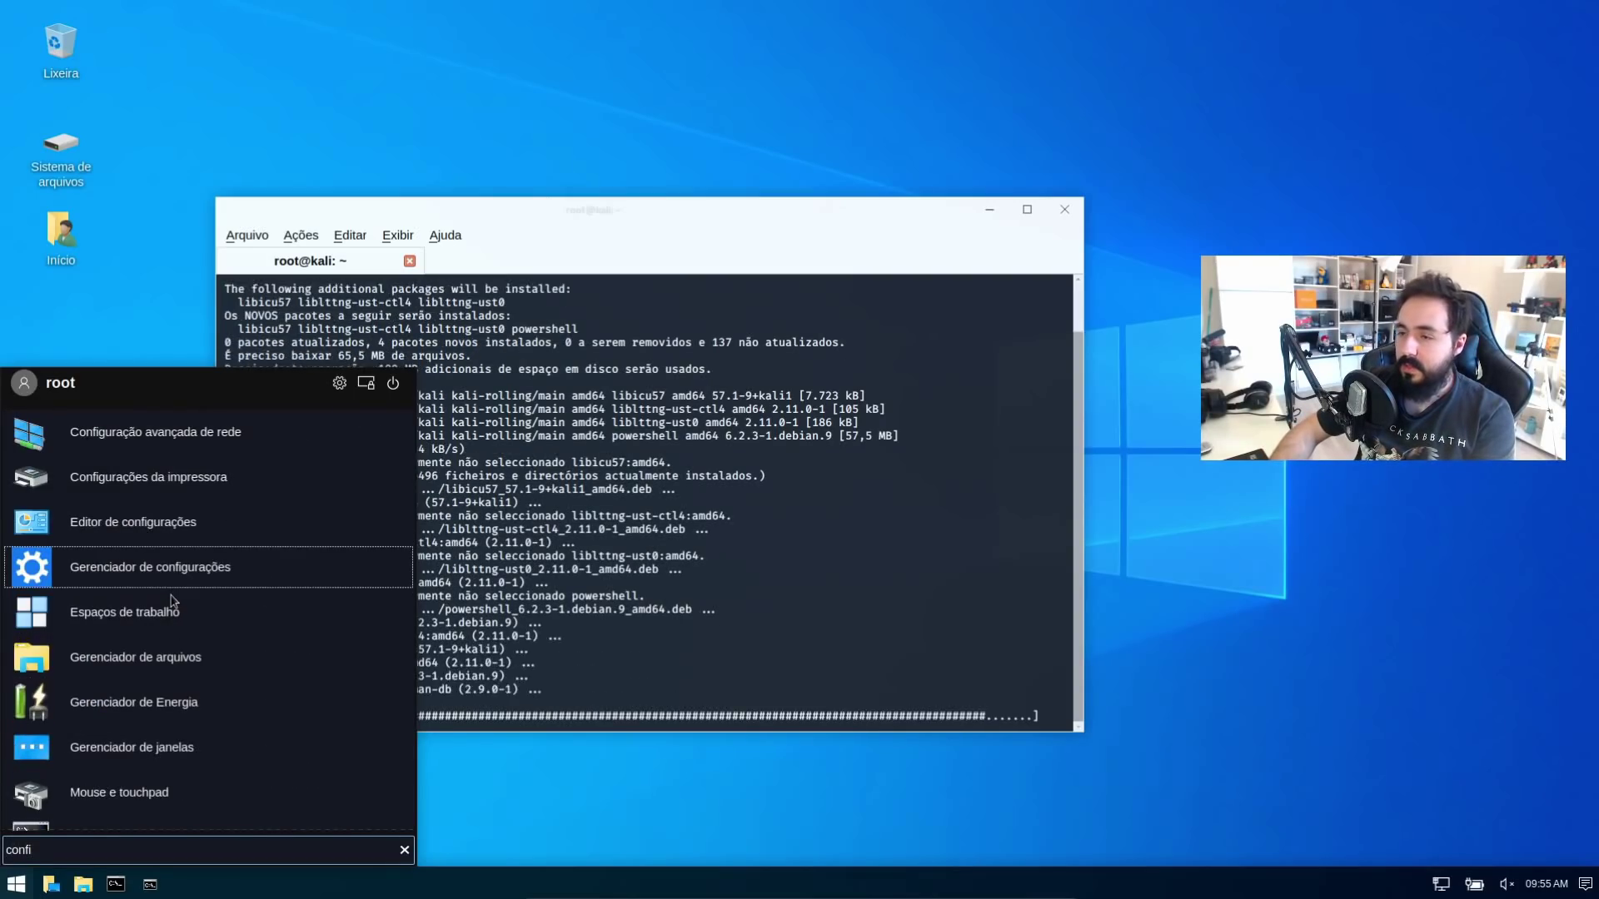
key(Return)
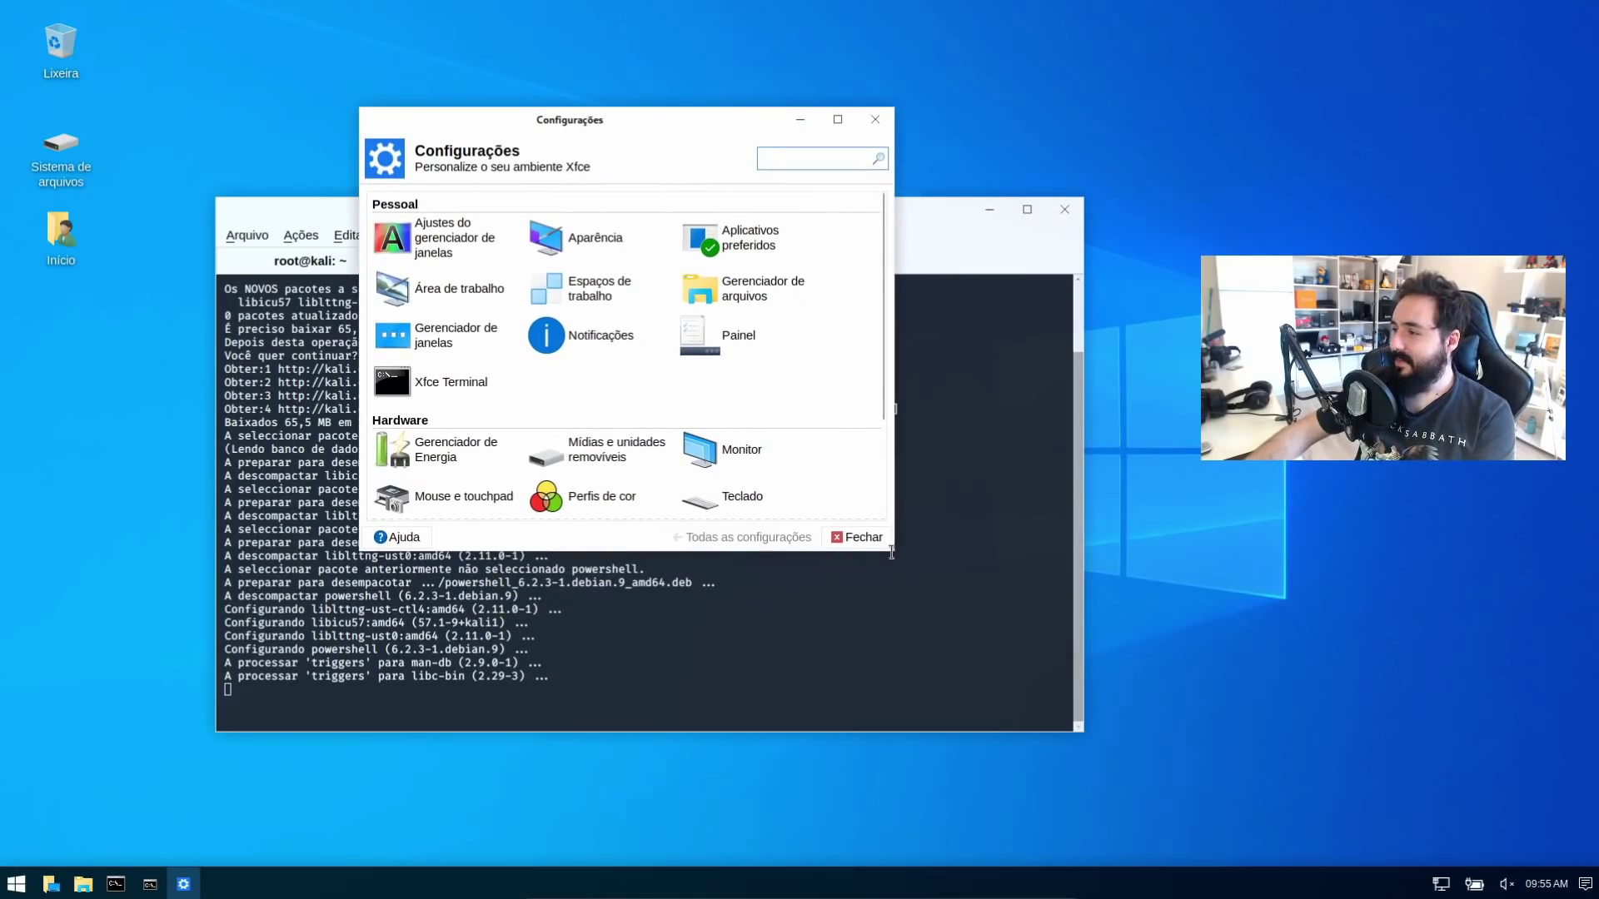
drag(876, 285, 811, 232)
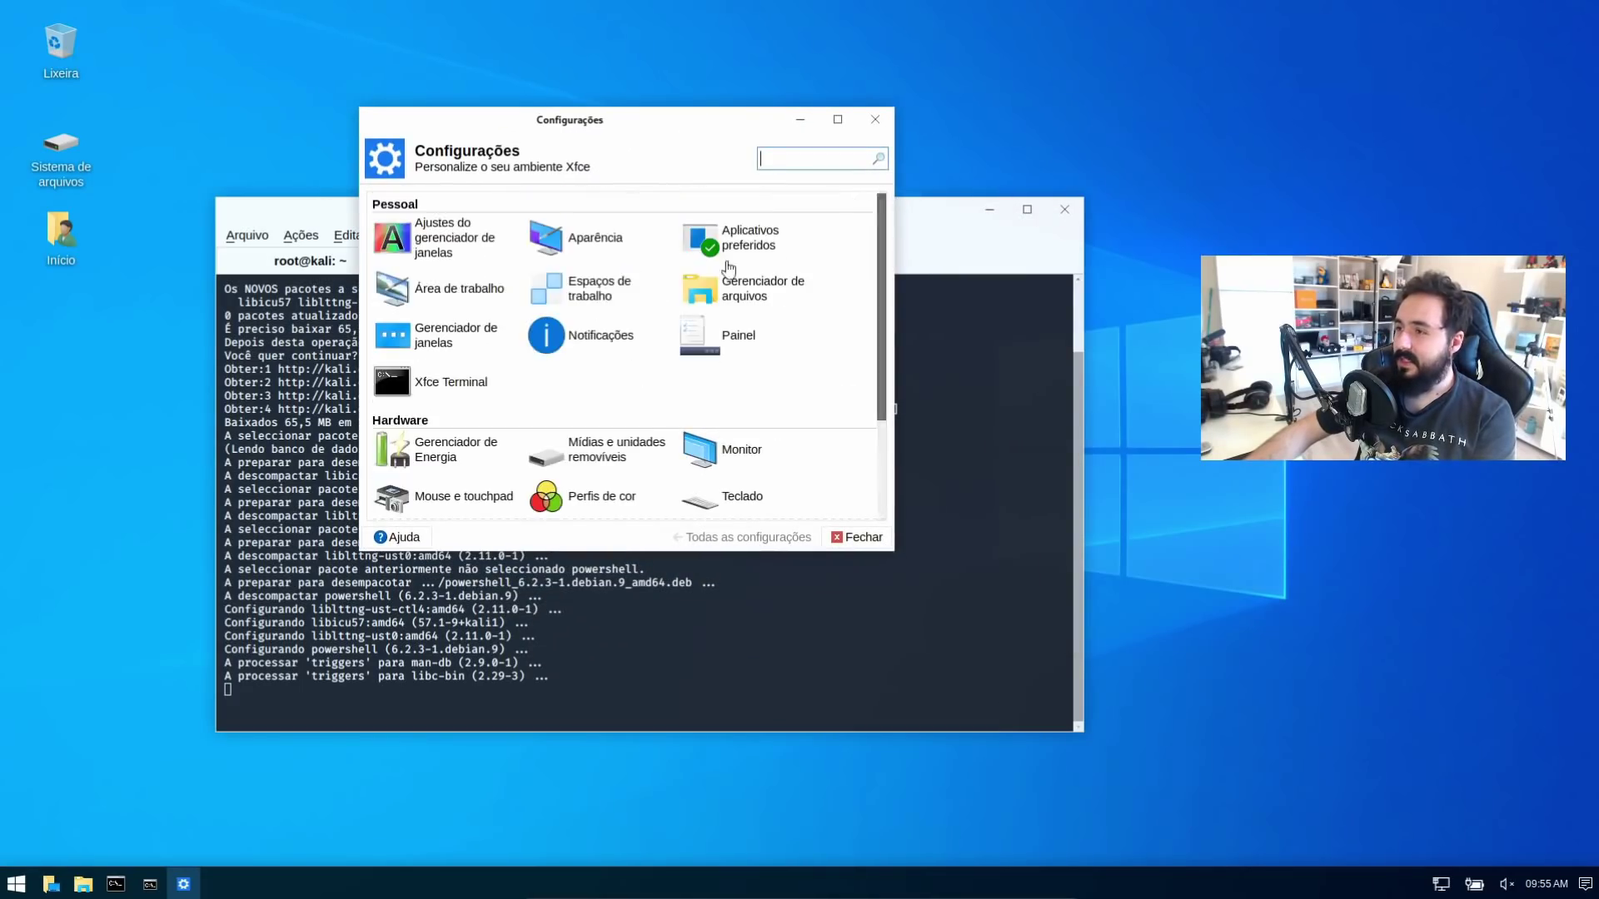
click(584, 250)
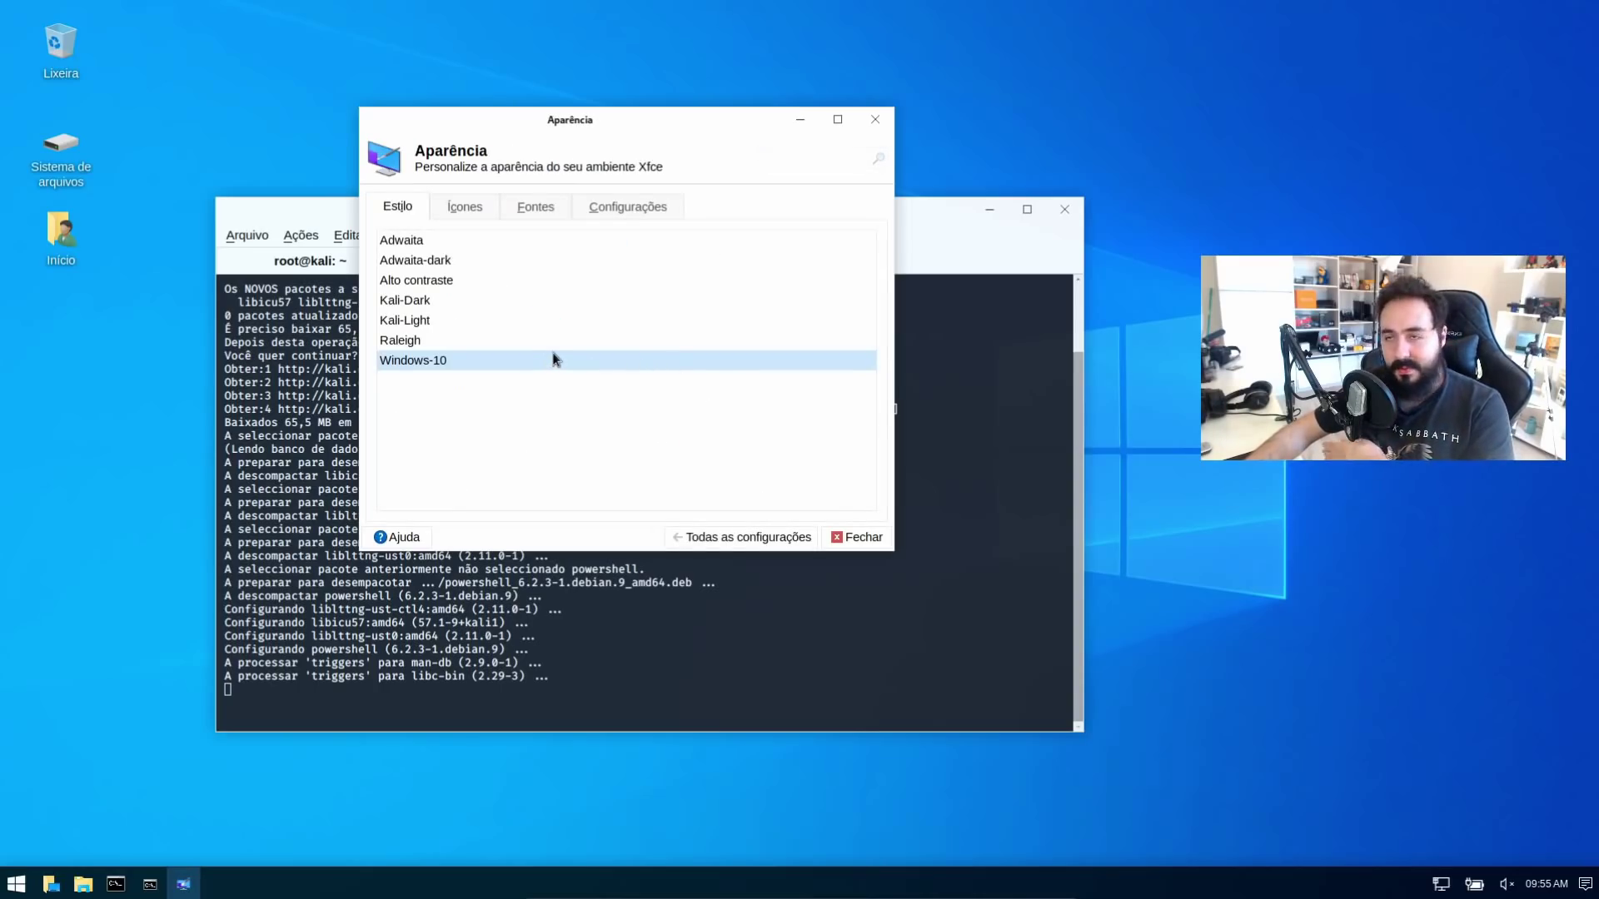
Preview the Kali-Dark style and icon themes, reselect Windows-10, then close Aparência
click(453, 301)
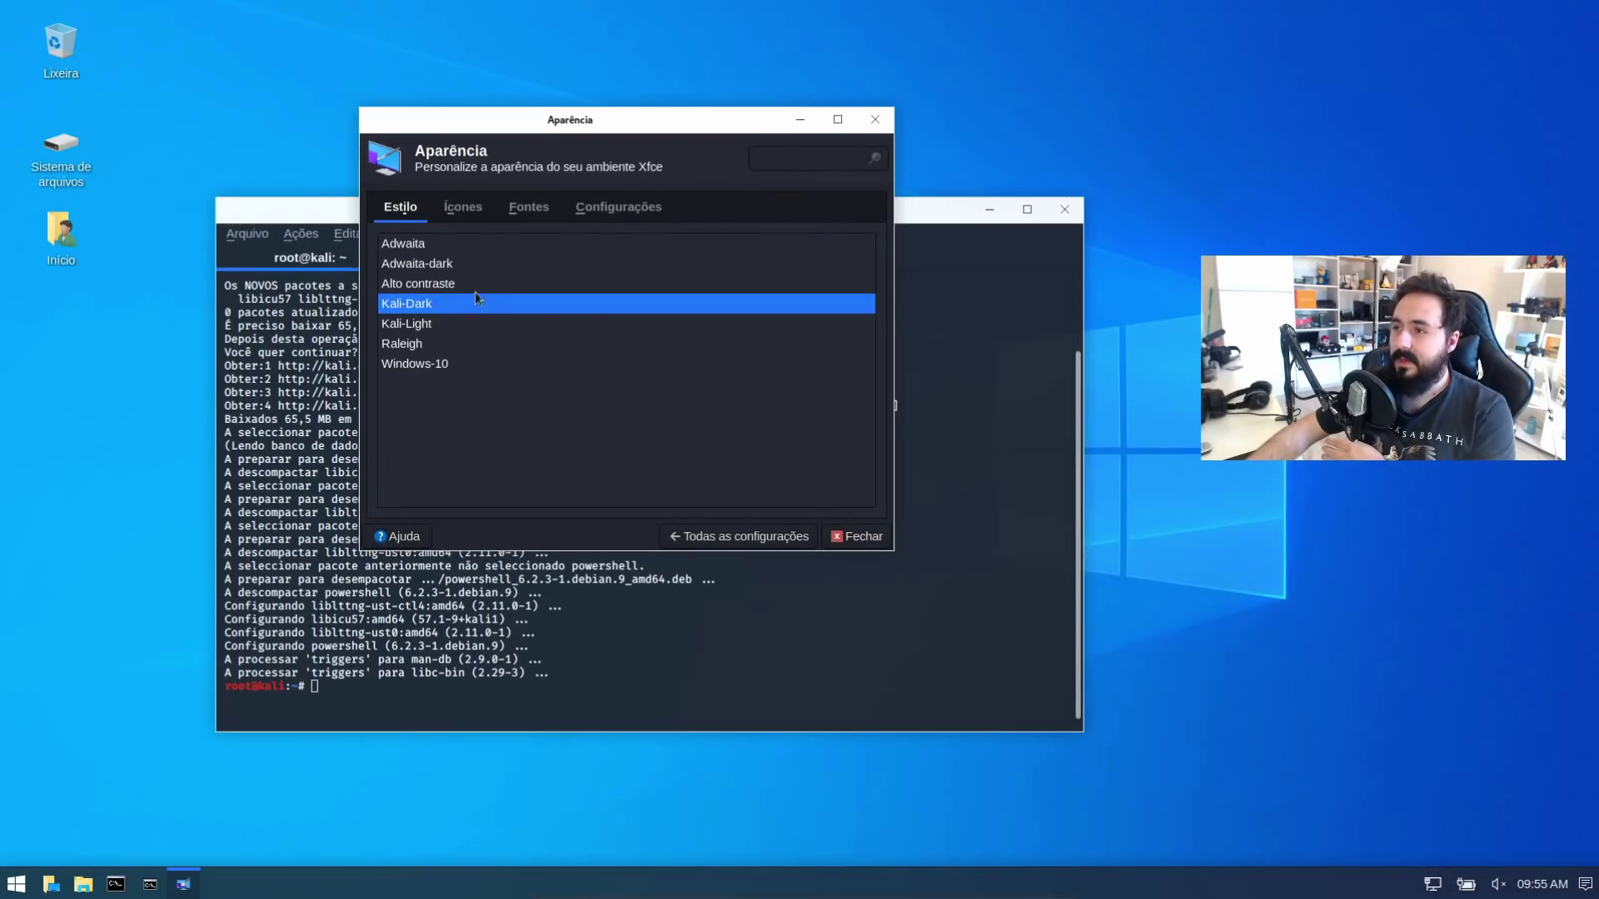
click(465, 218)
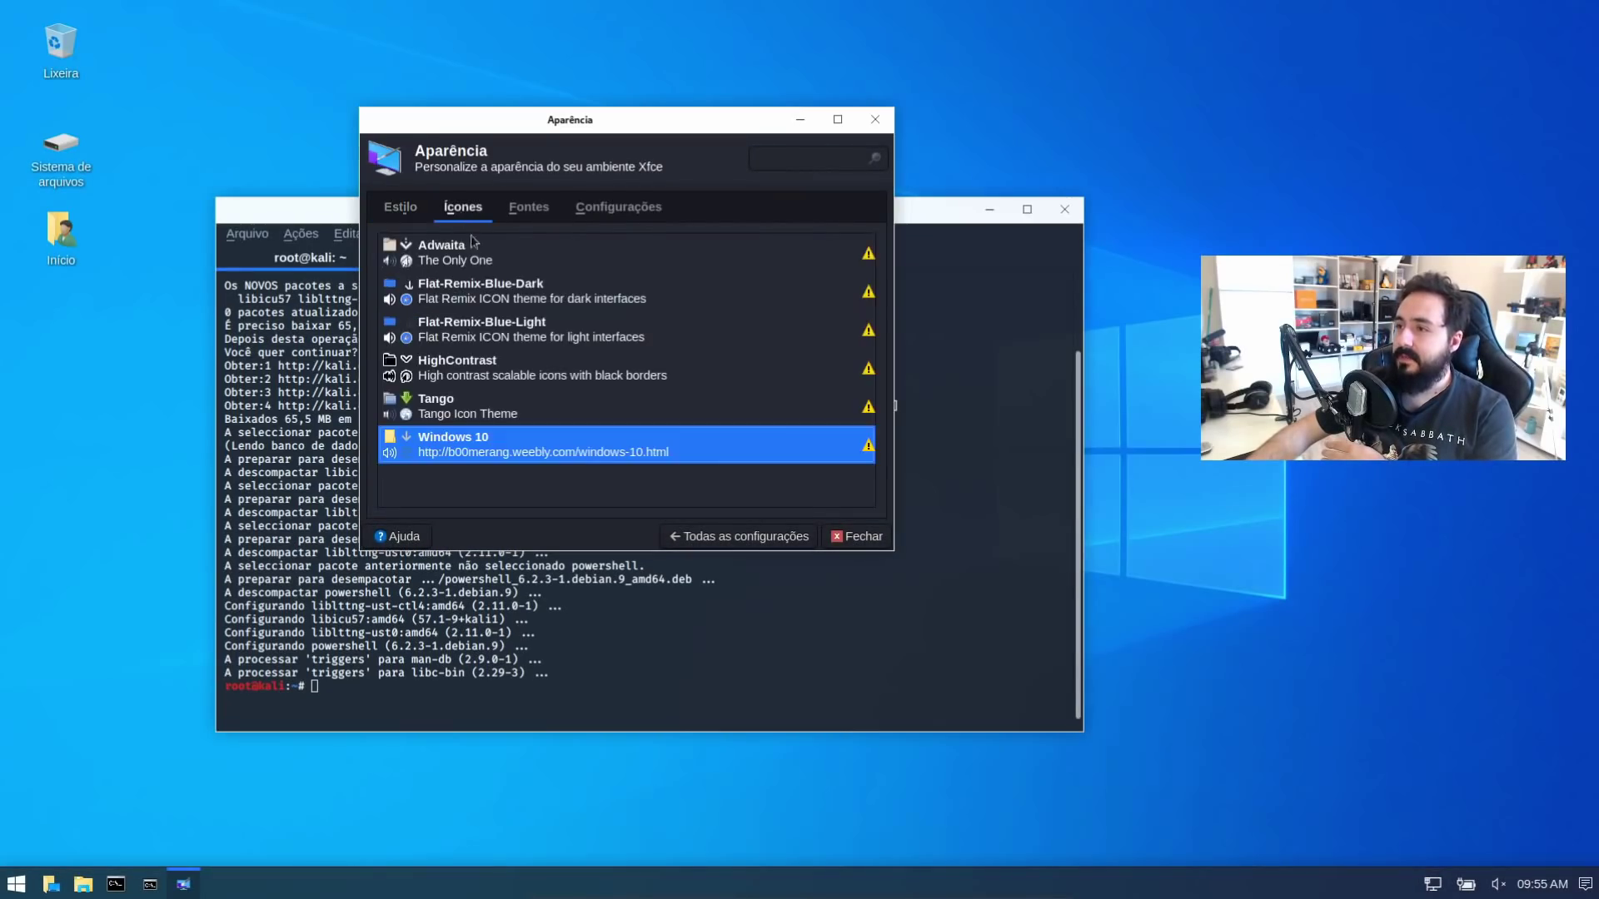
click(400, 207)
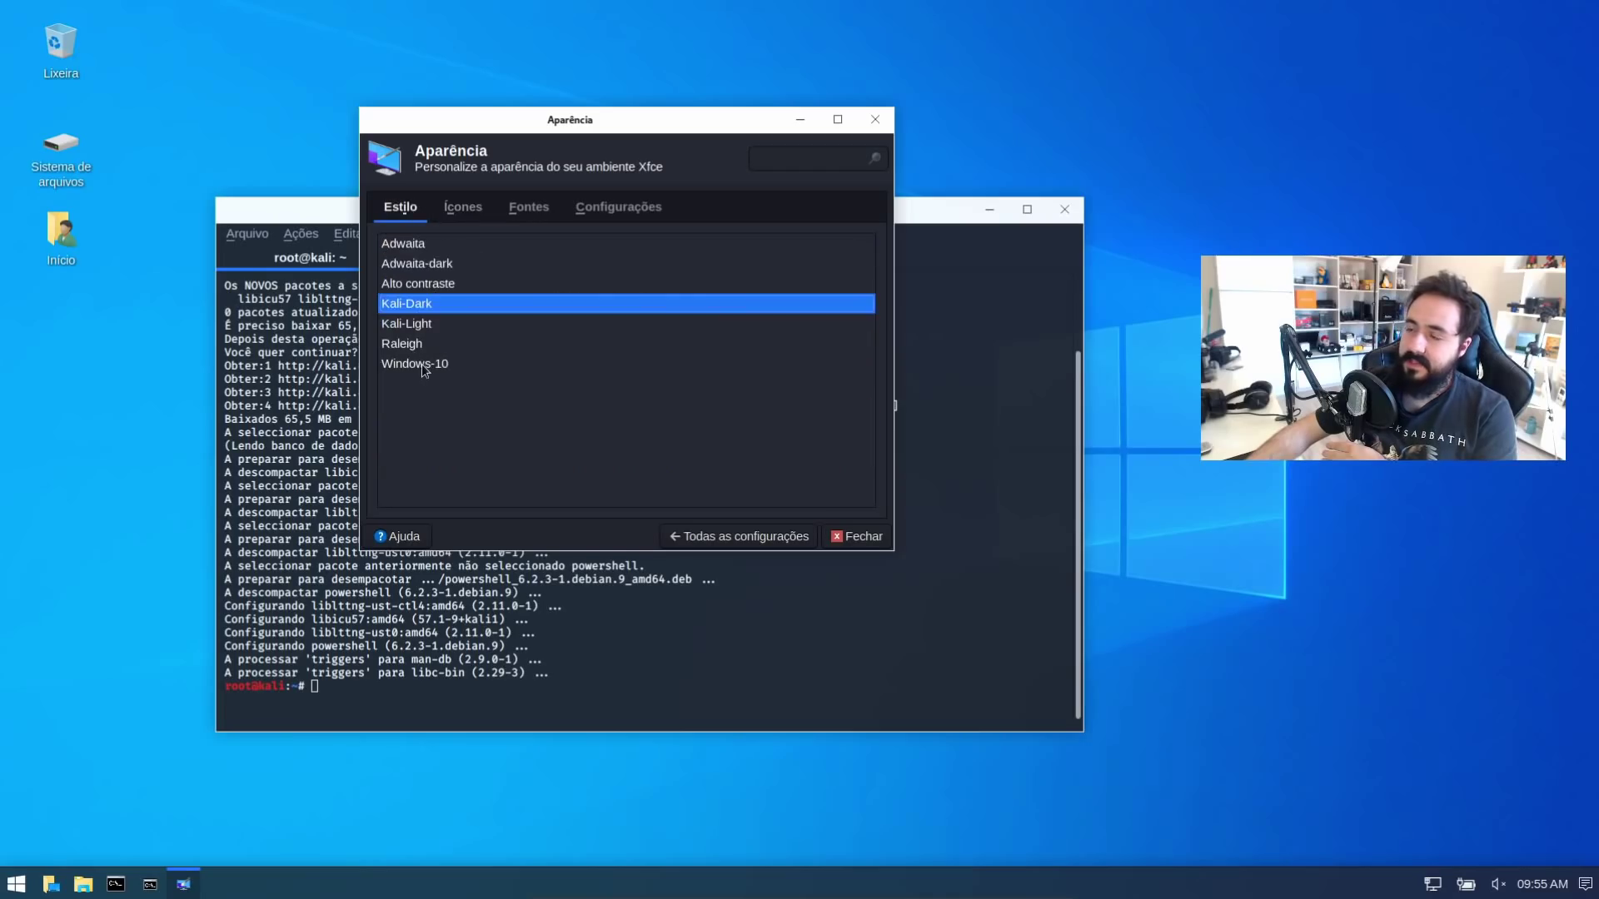
click(421, 362)
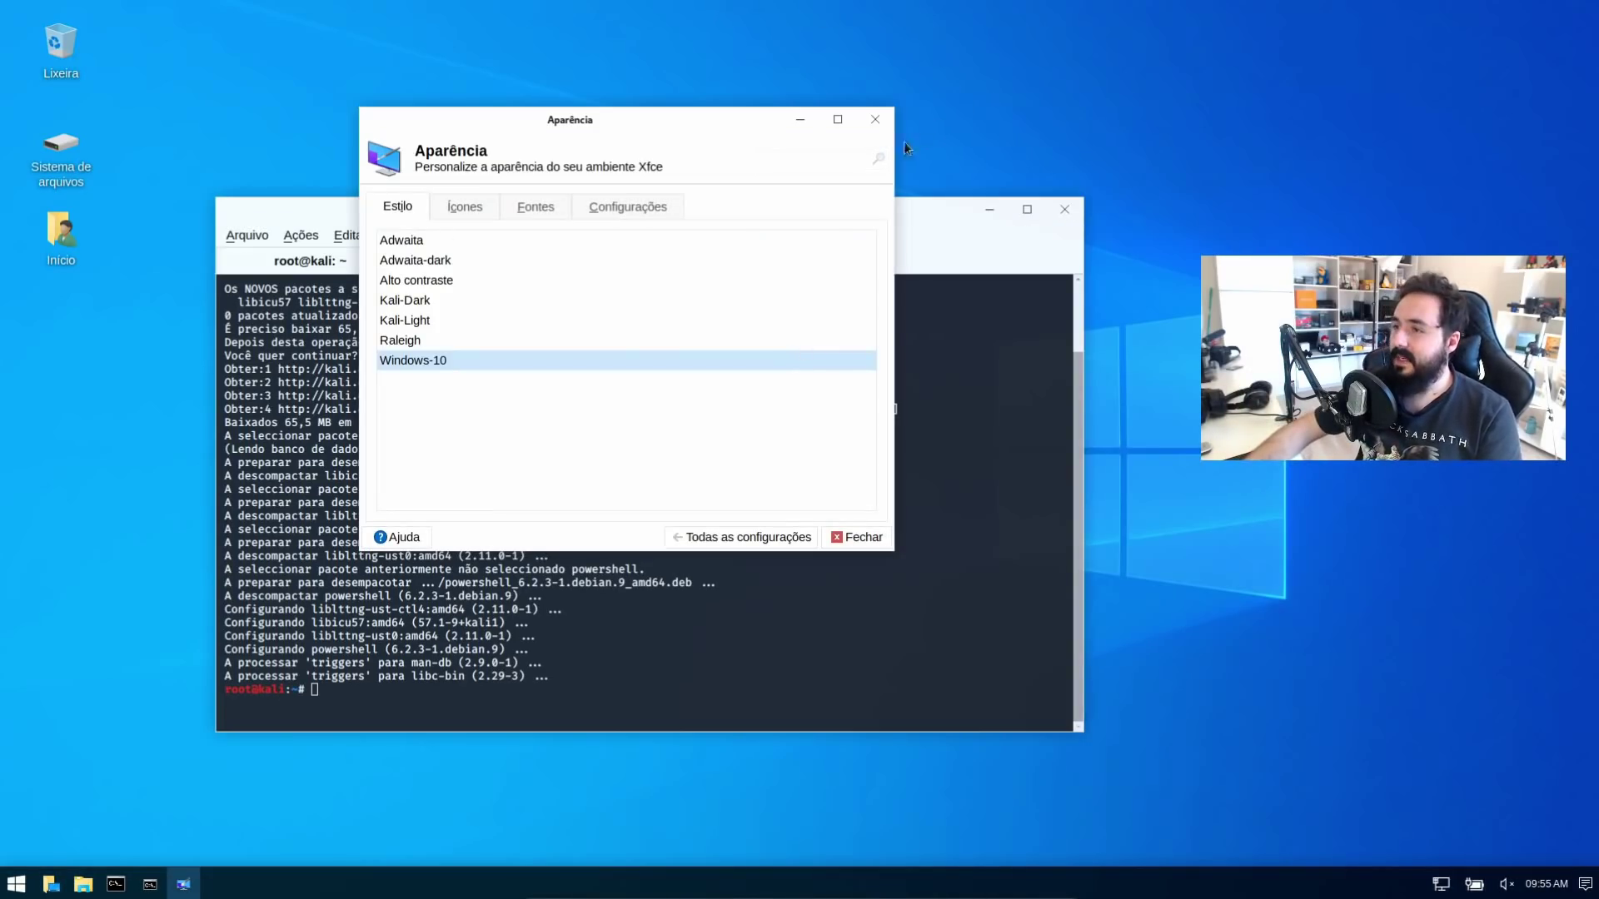
click(874, 119)
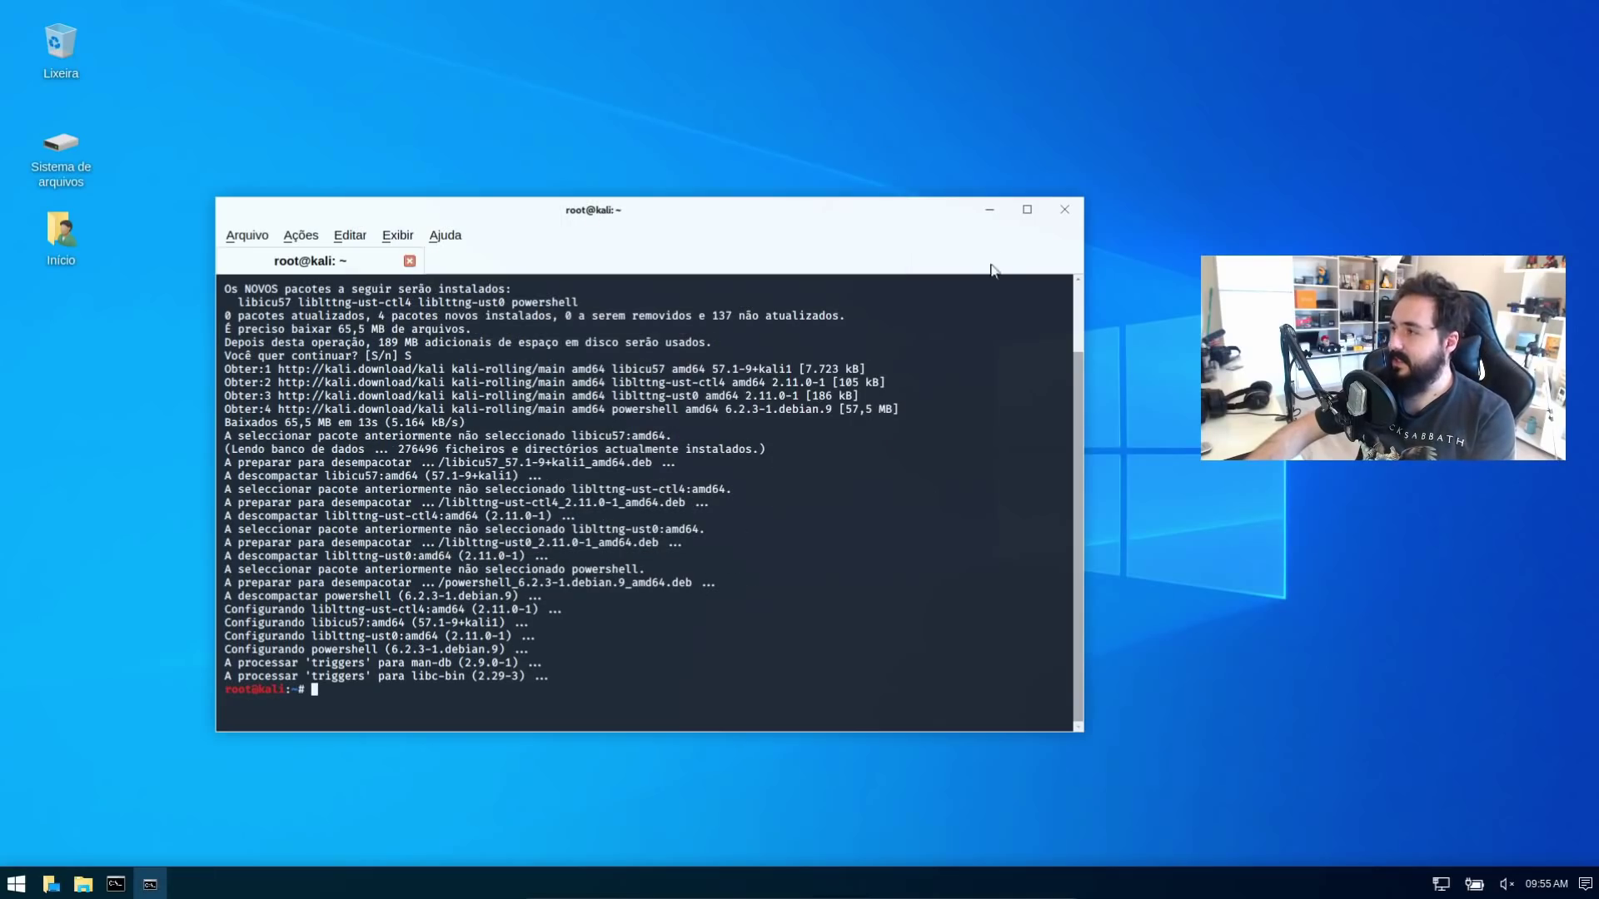
Launch PowerShell 6.2.3 in the terminal with the 'pwsh' command
text(powershell)
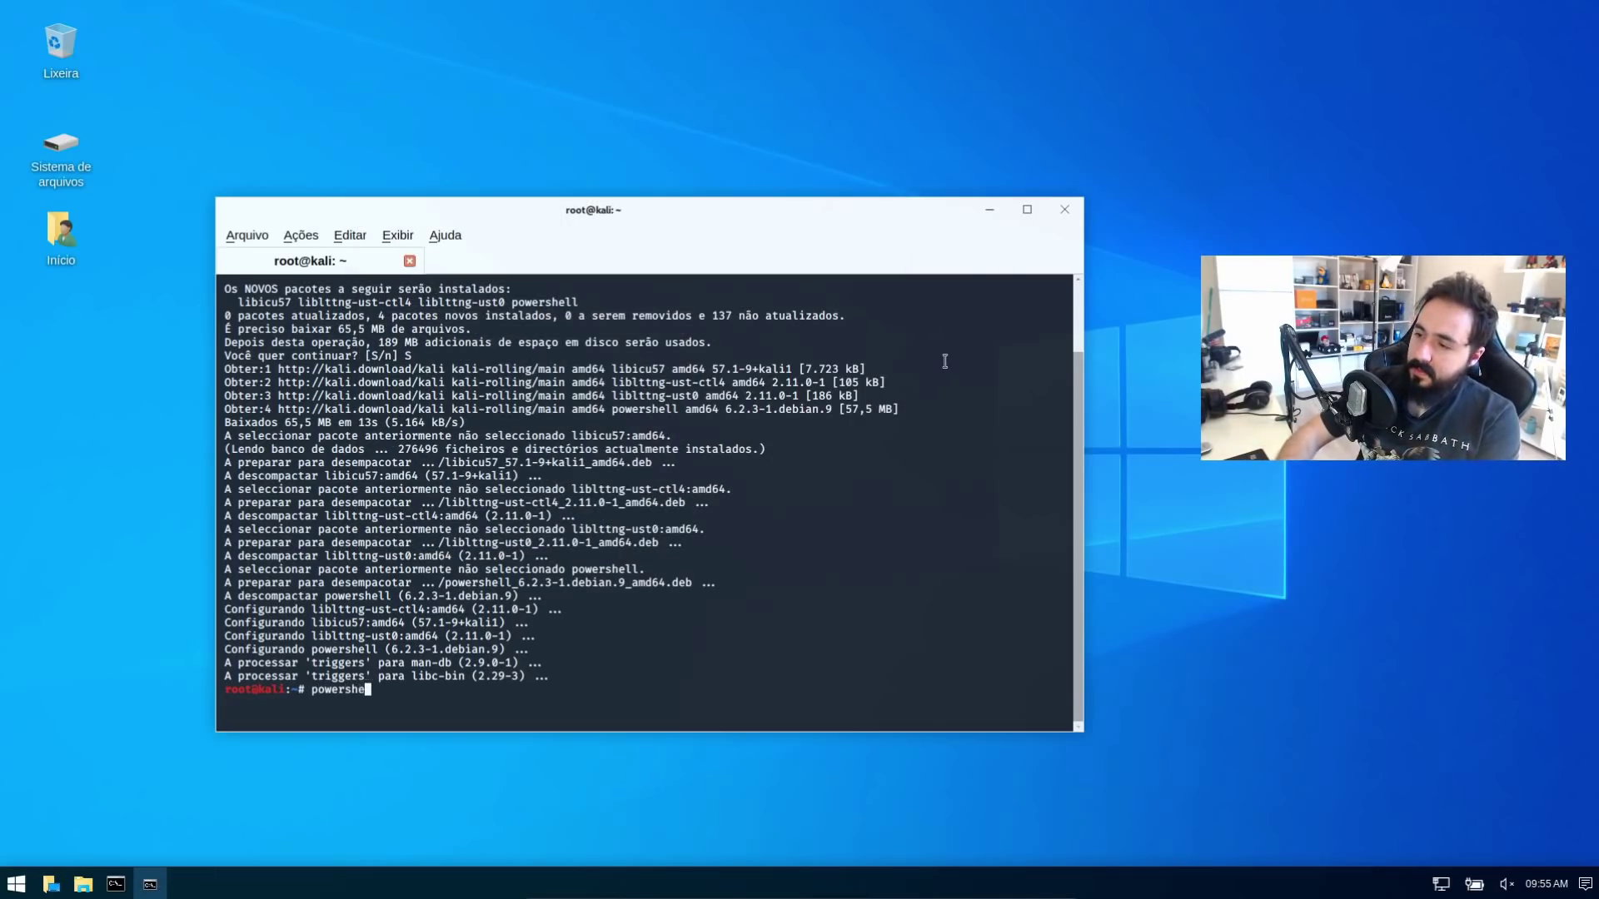
key(Return)
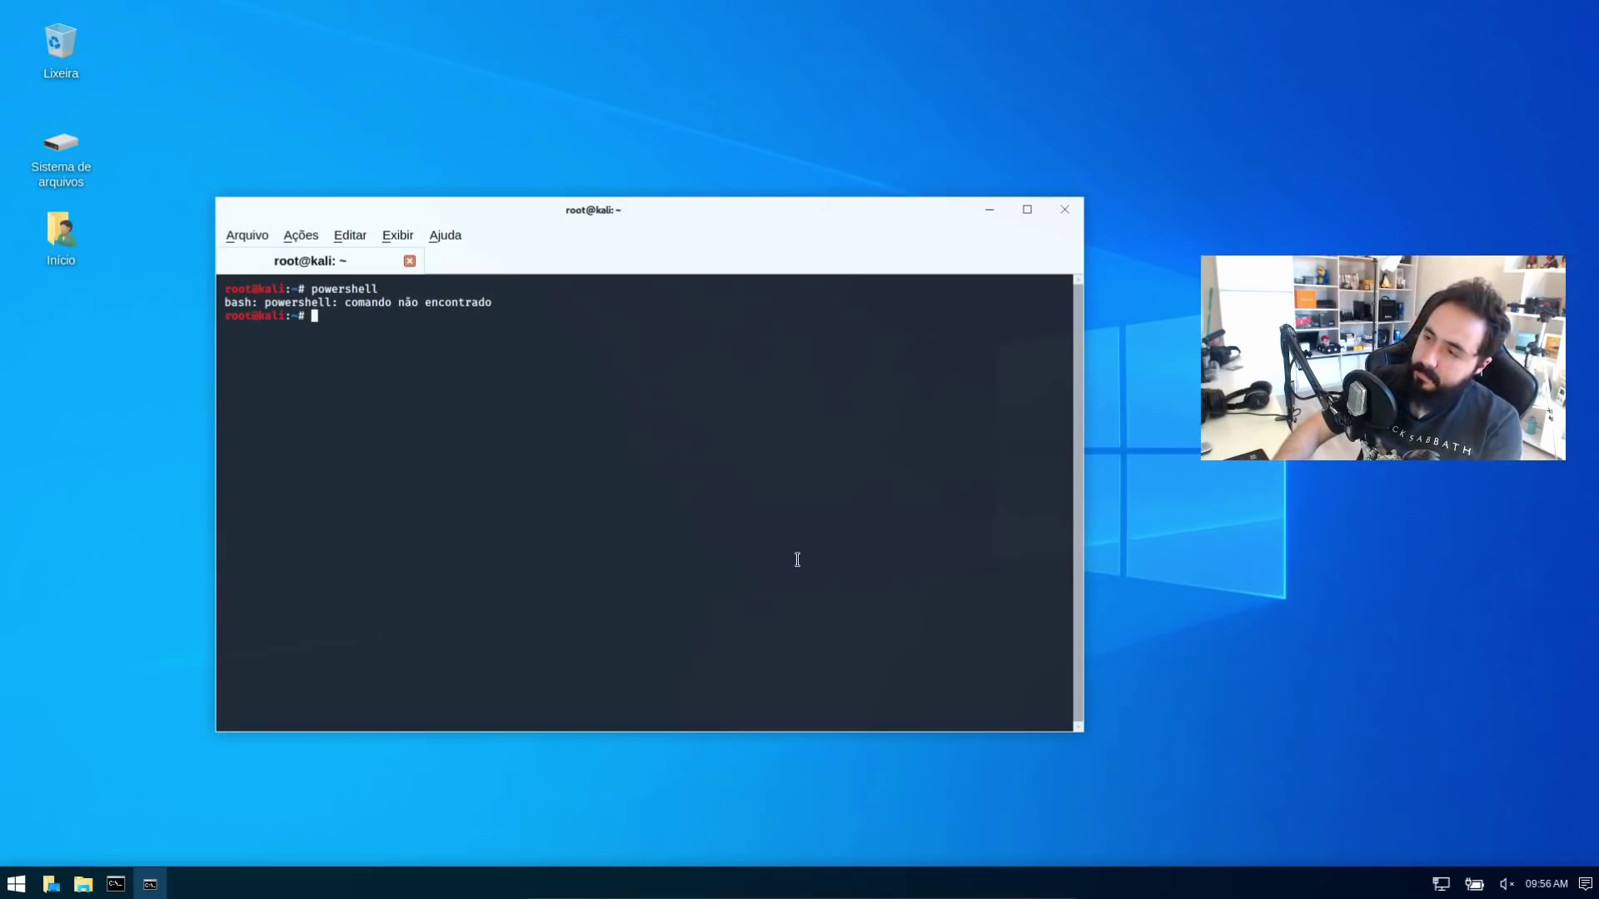
text(pws)
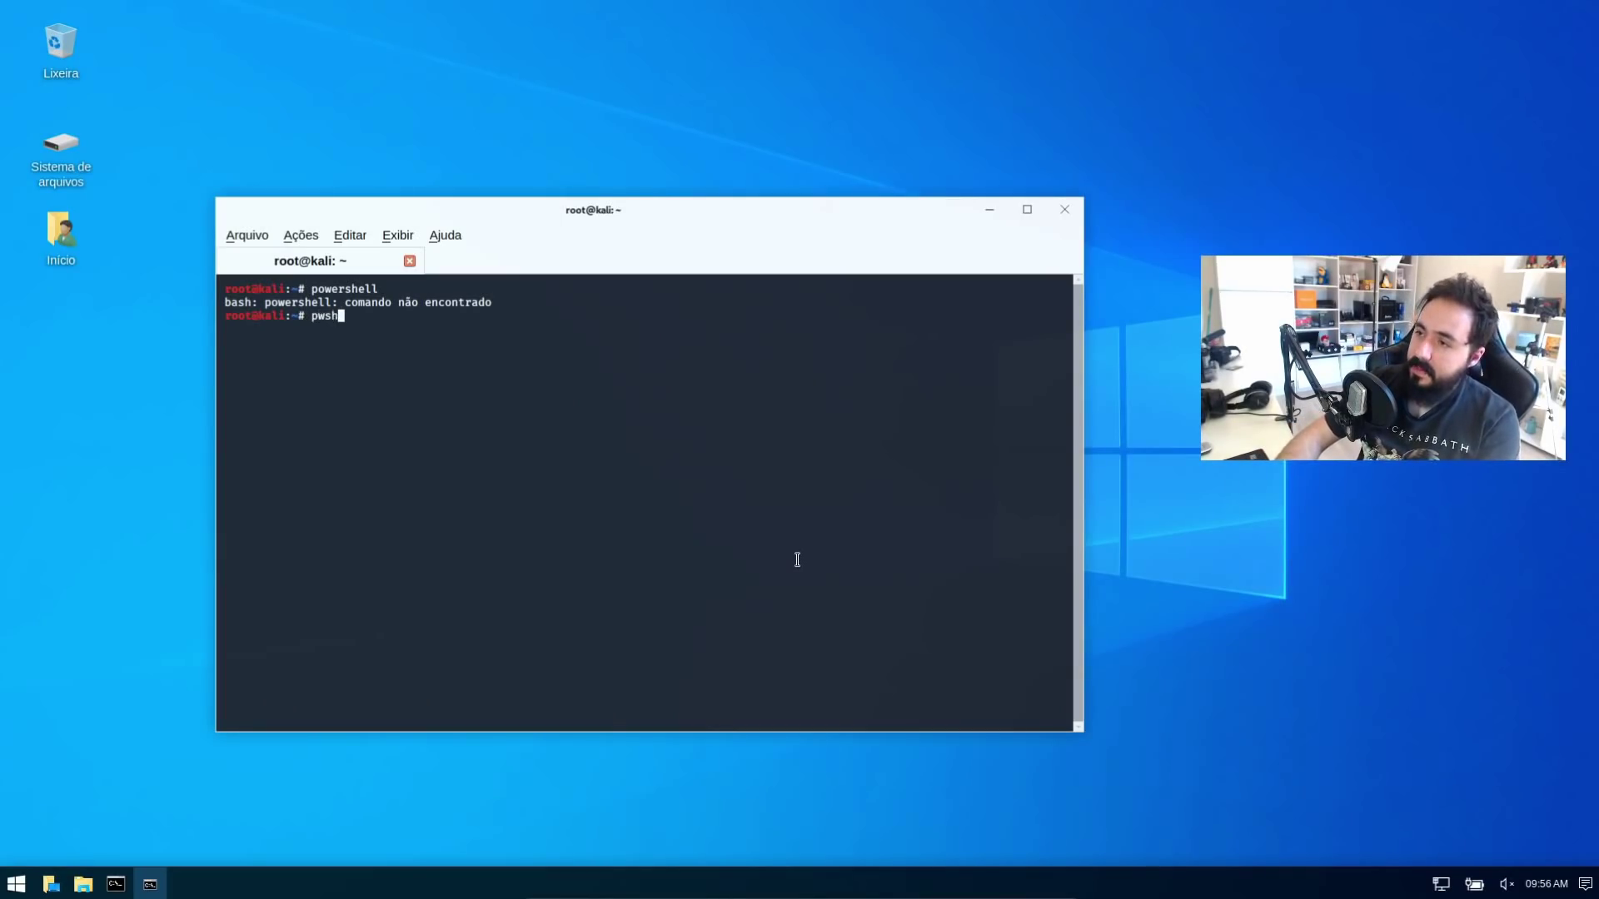
text(h)
key(Return)
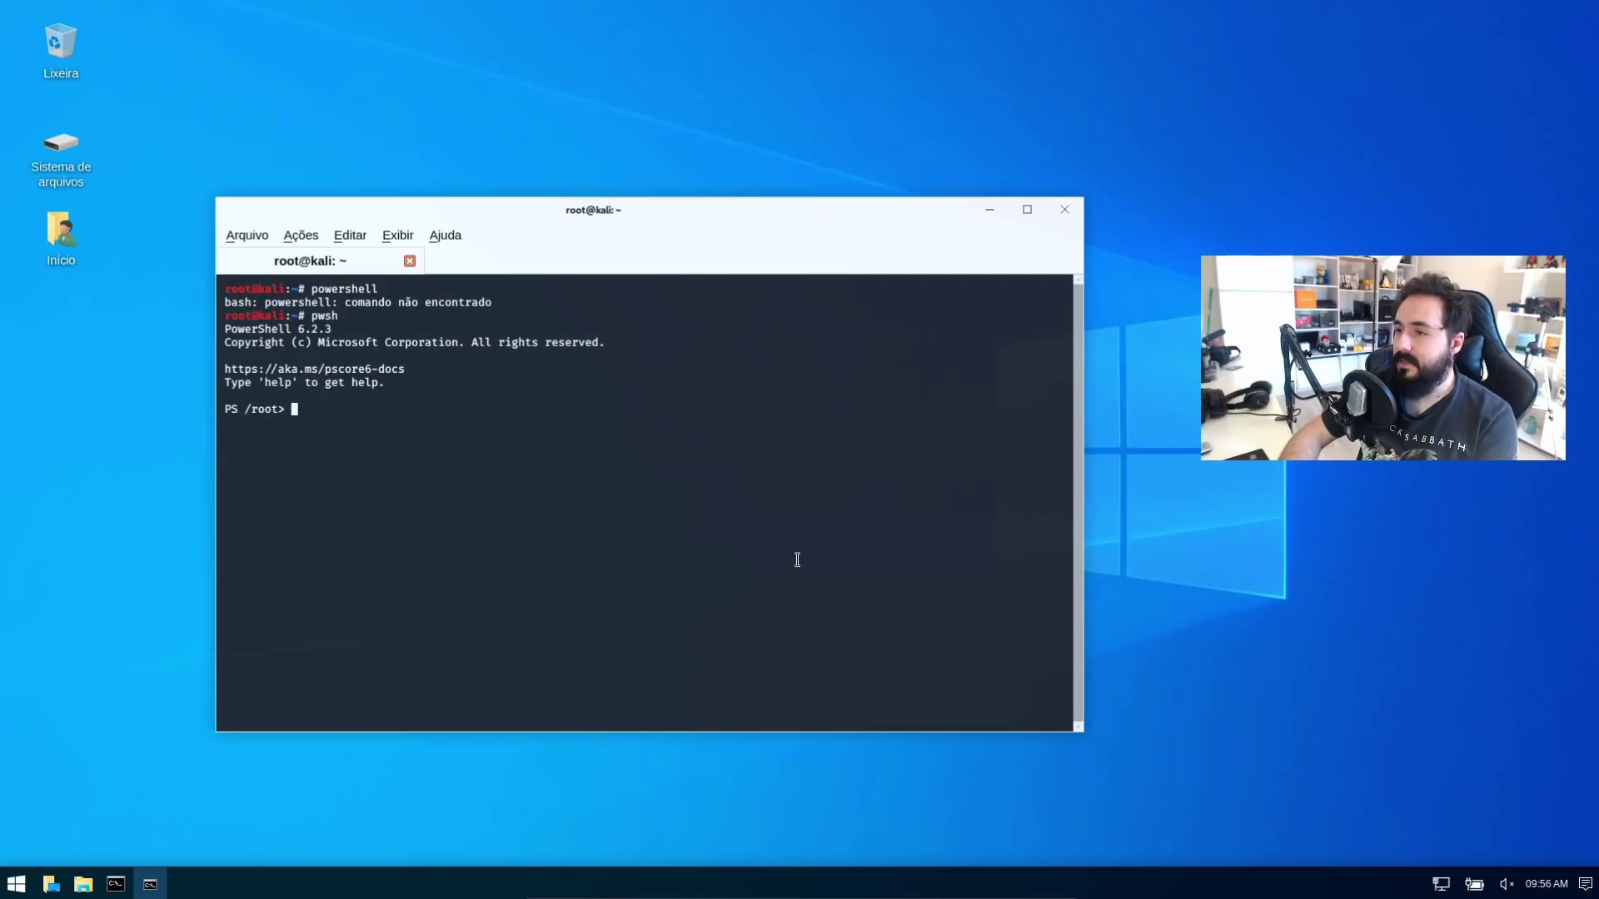
Clear the screen and list the contents of /root with 'dir' and 'ls'
key(ctrl+l)
text(dir)
key(Return)
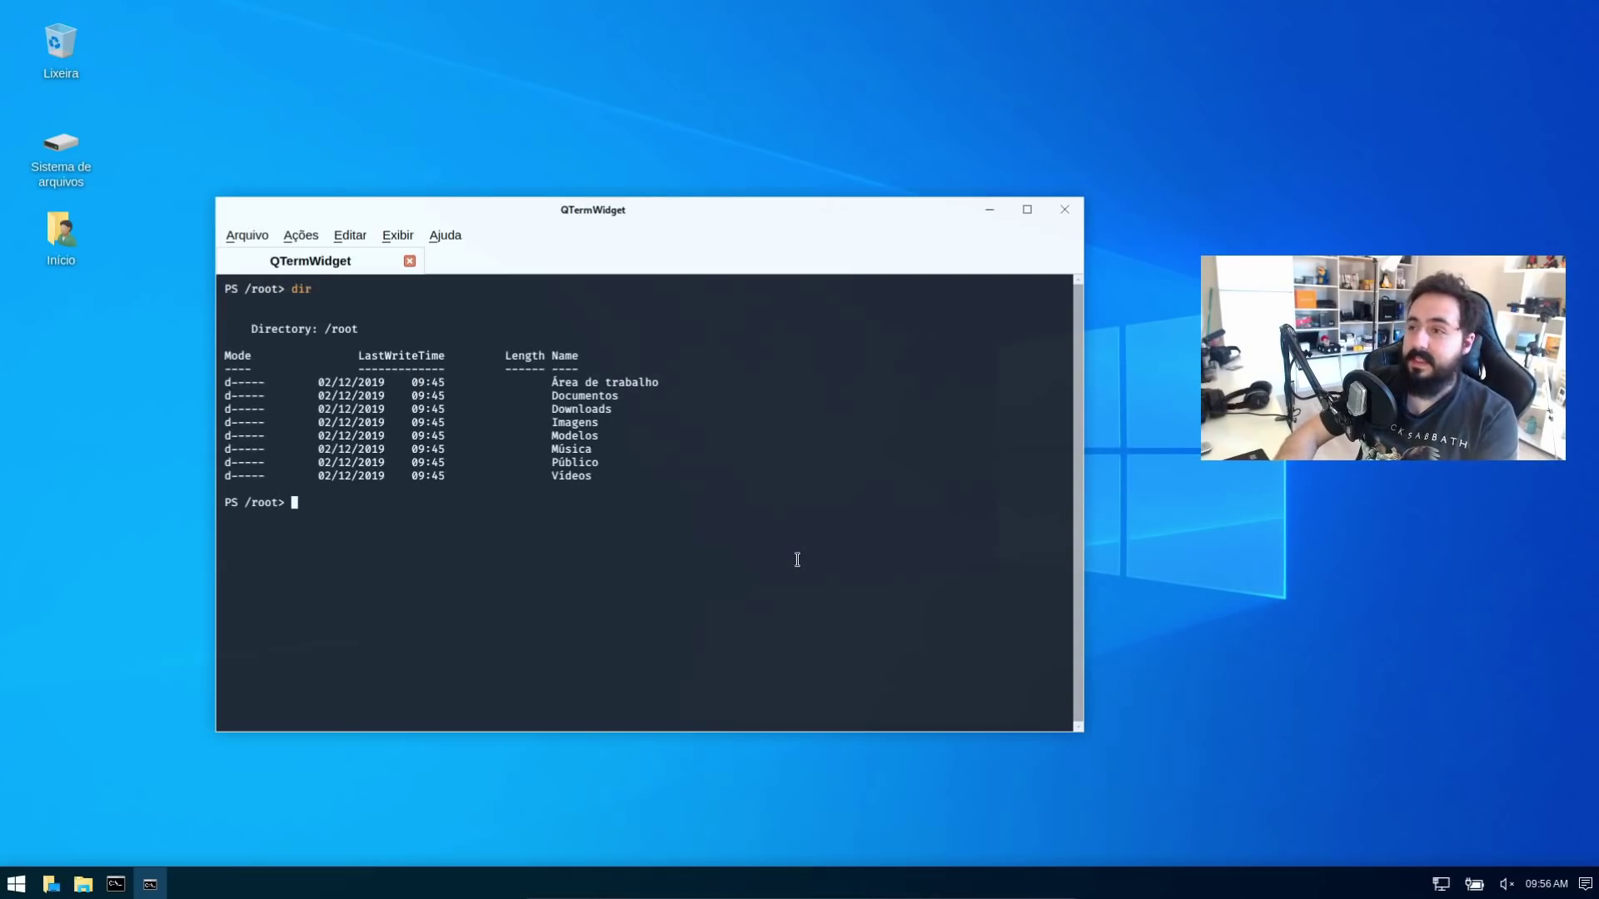
text(ls)
key(Return)
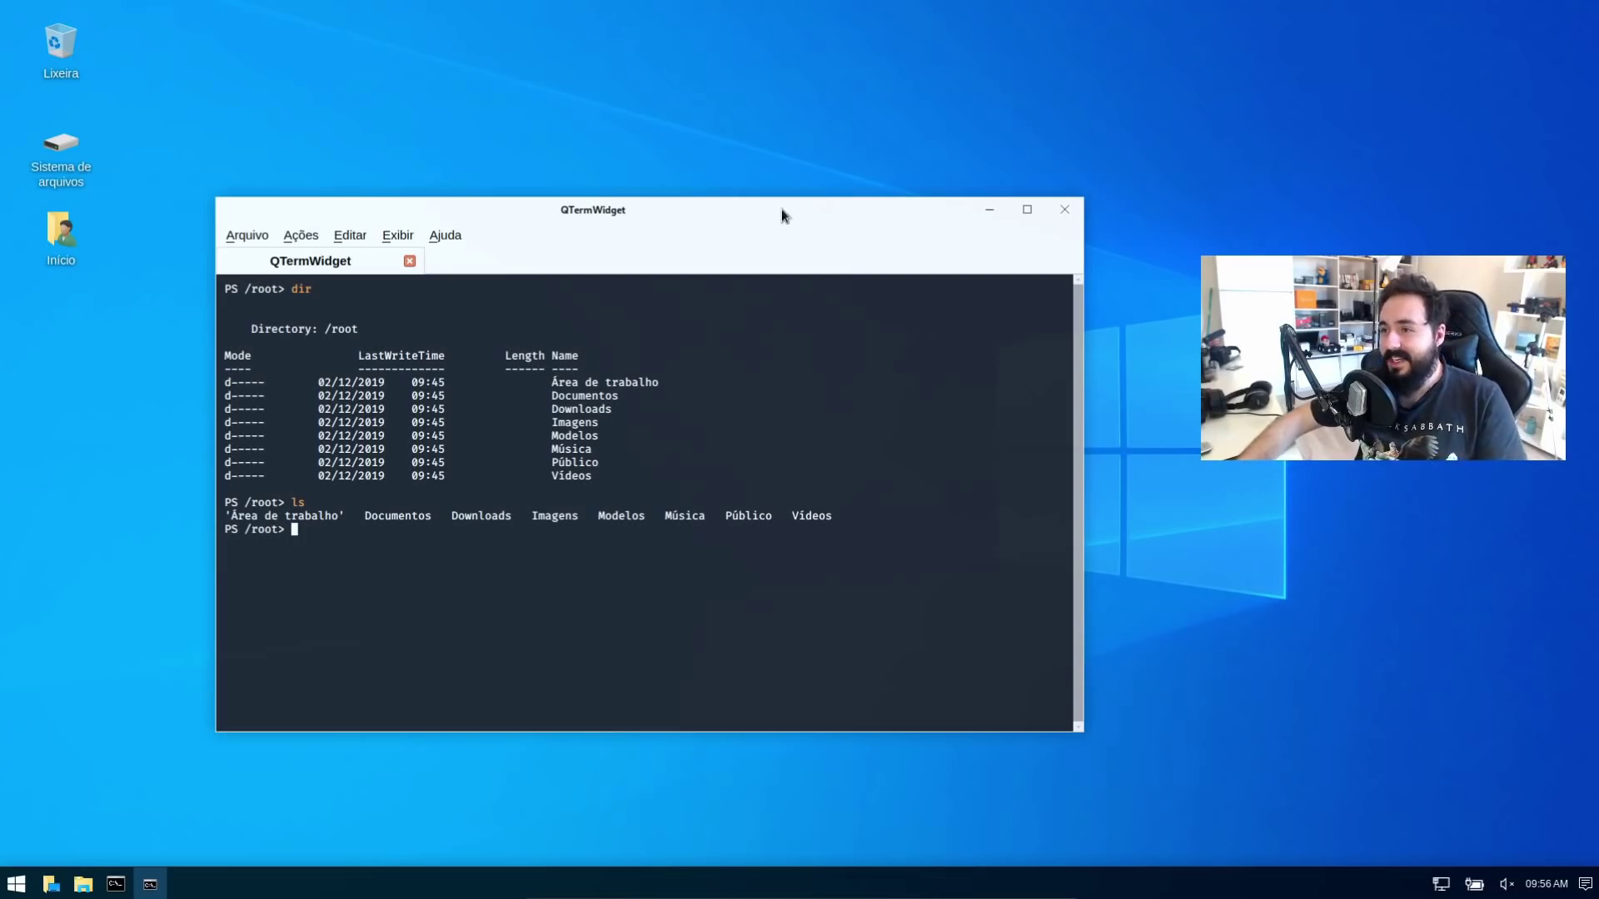
Close the PowerShell terminal and switch Kali Undercover Mode off
key(alt+F4)
key(super)
text(under)
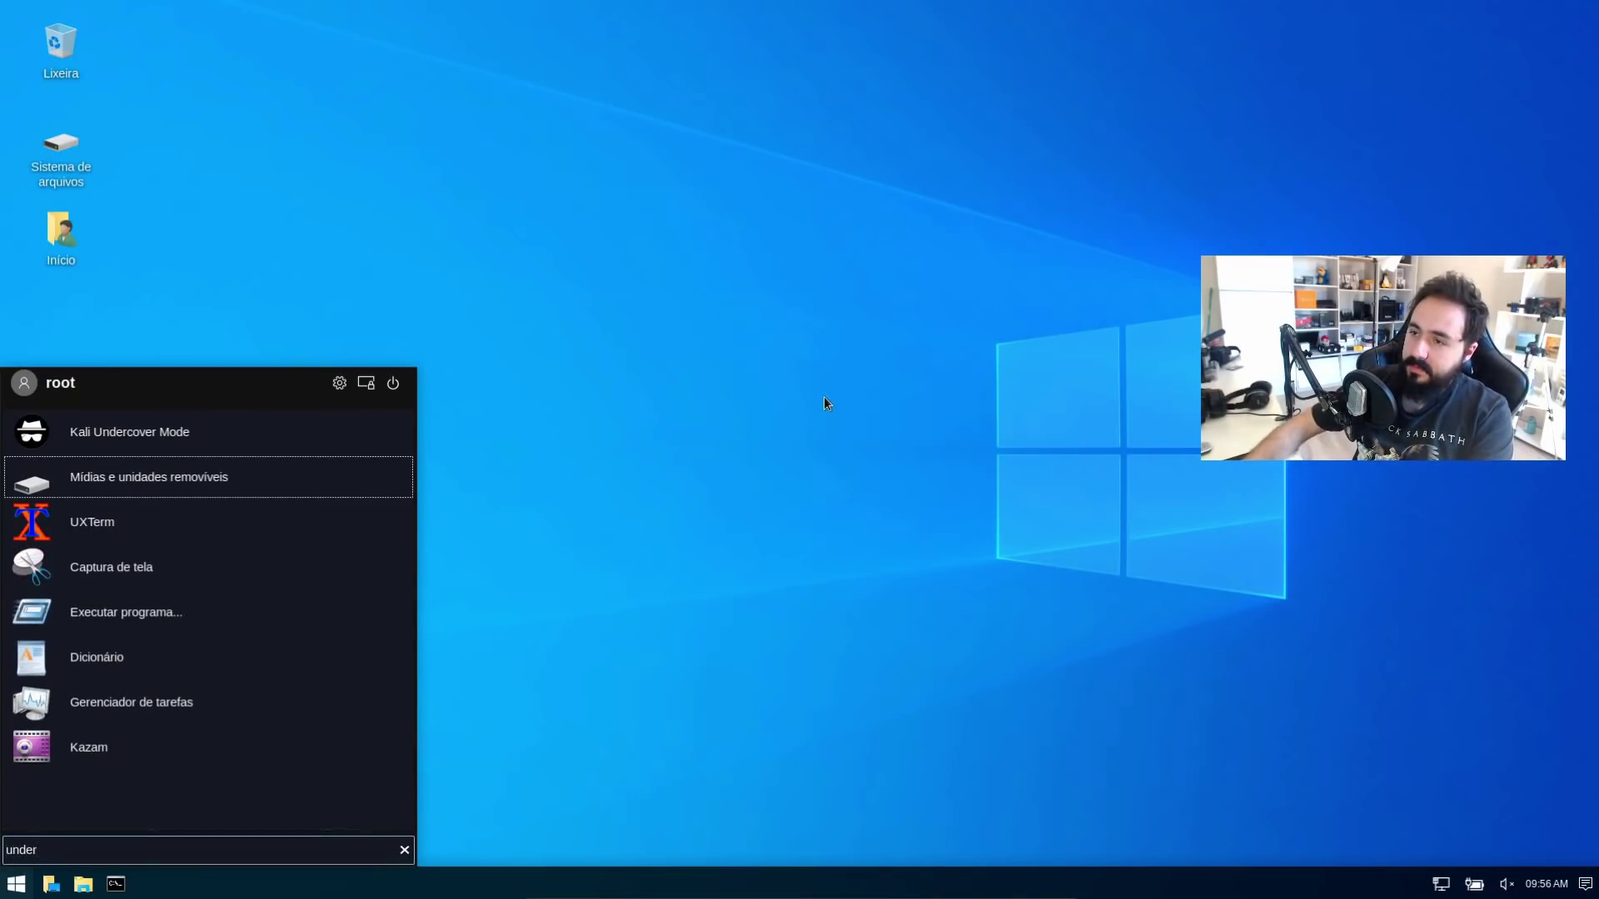
click(296, 430)
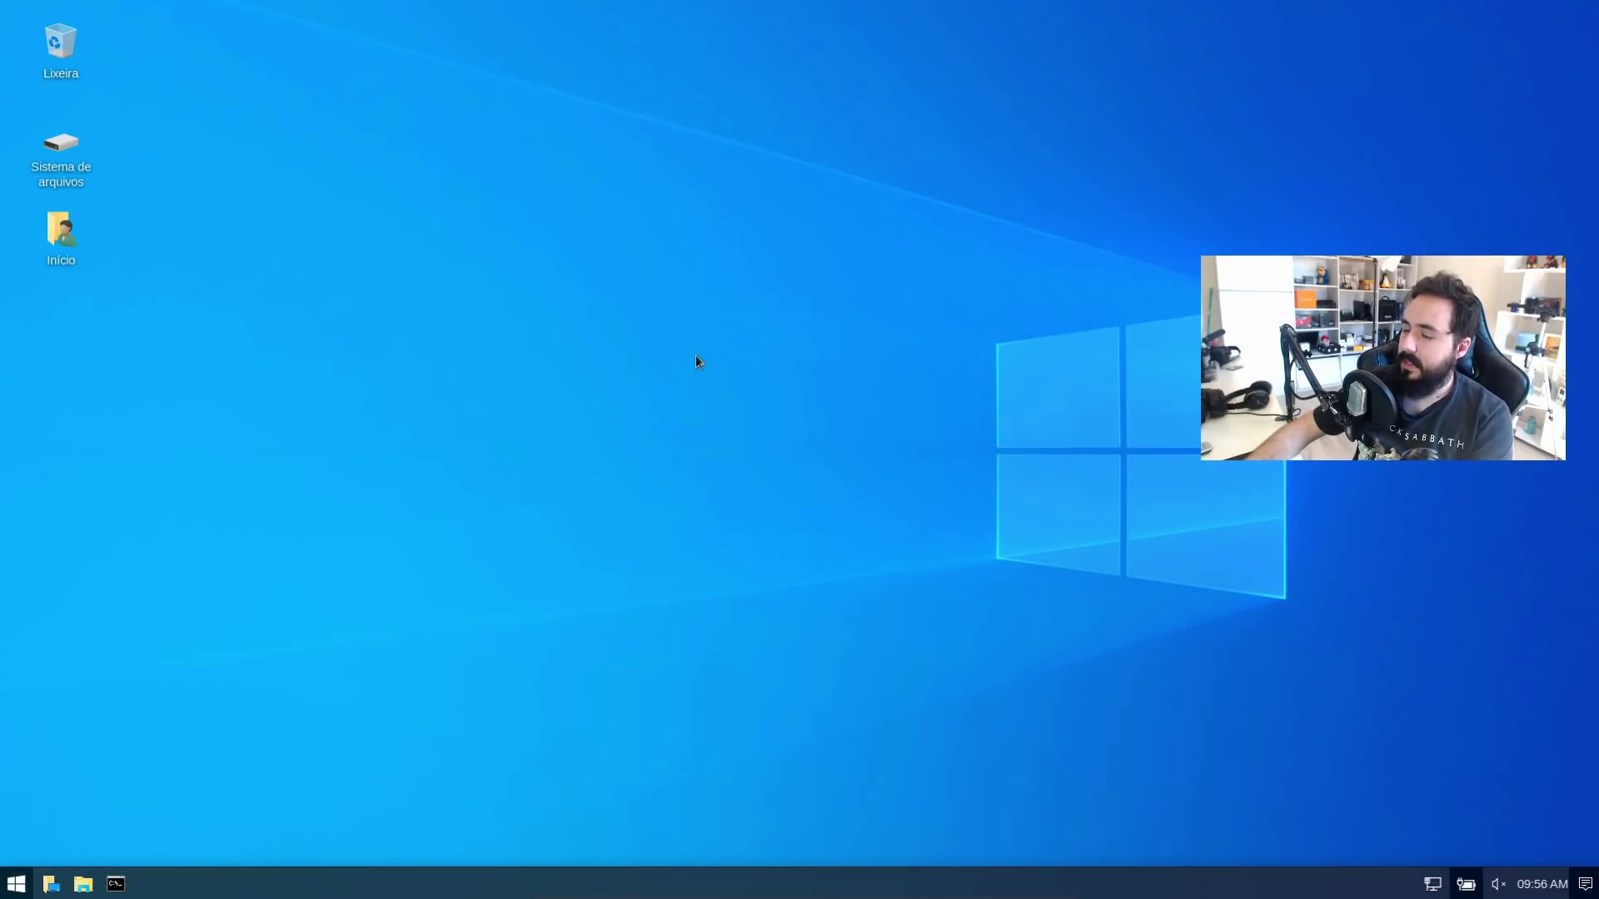